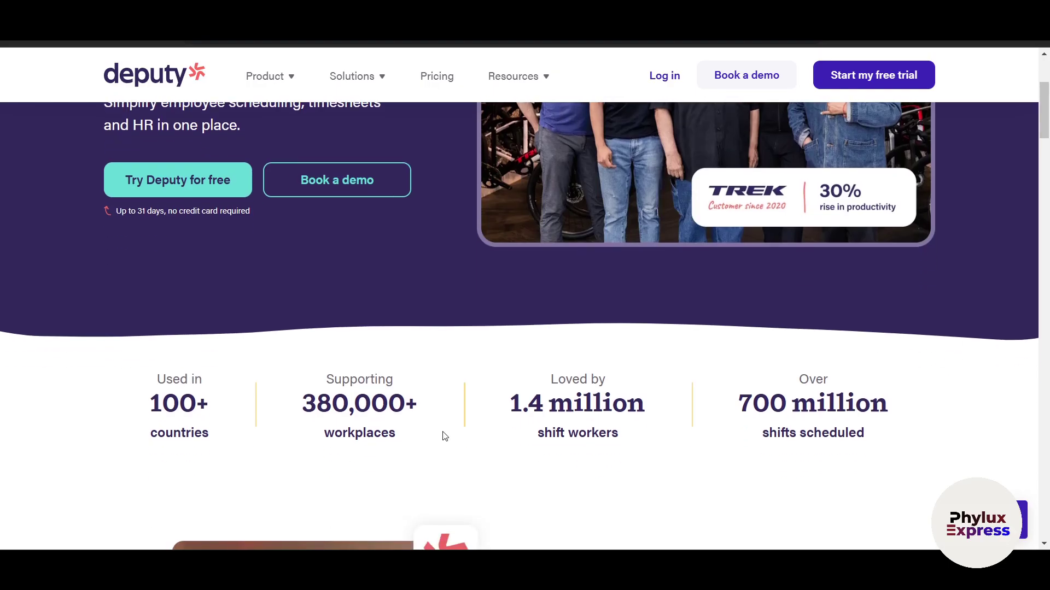
Step: Look through the Deputy homepage's sections on scheduling, timesheets, labor law compliance and software integrations
scroll(445, 436, up, 5)
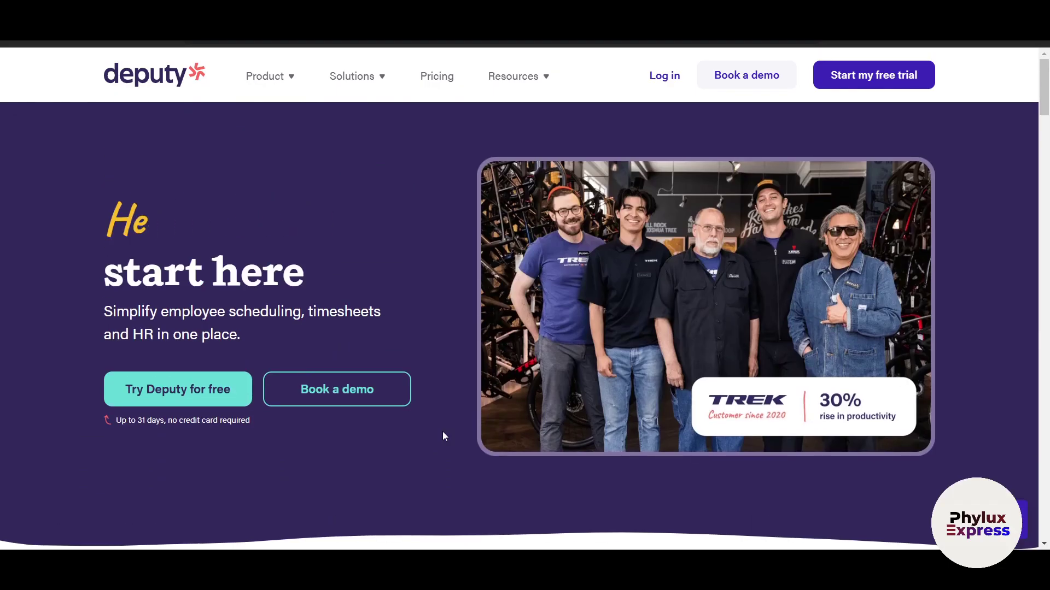
scroll(445, 435, down, 7)
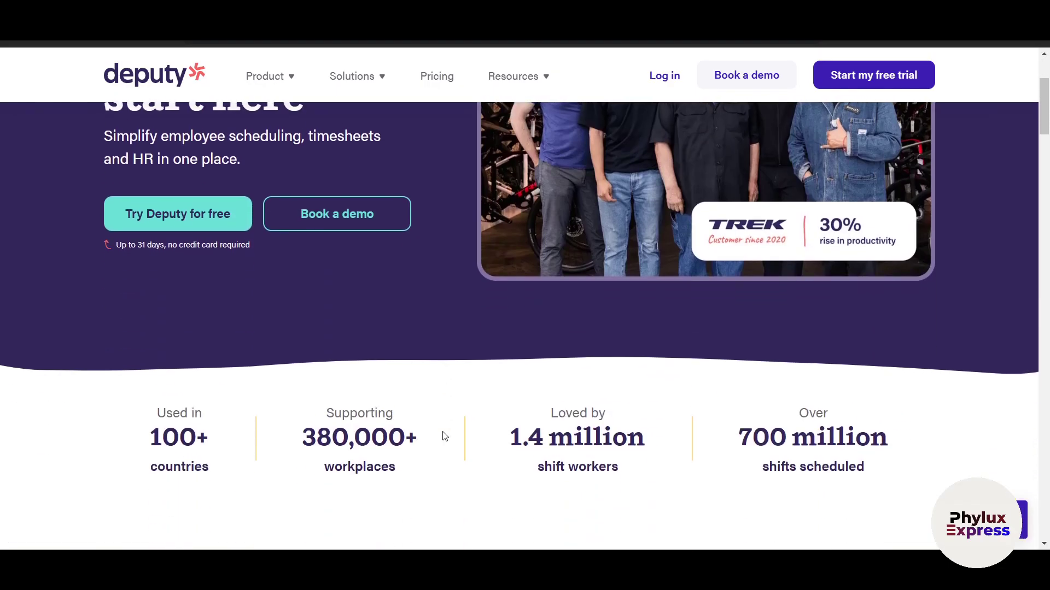
scroll(444, 436, down, 7)
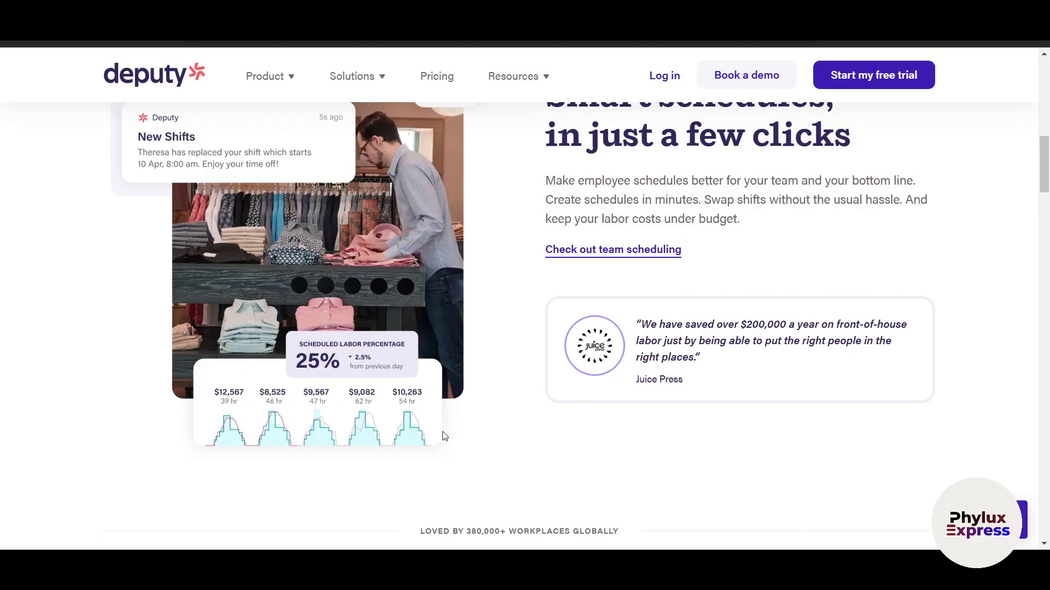
scroll(445, 436, down, 5)
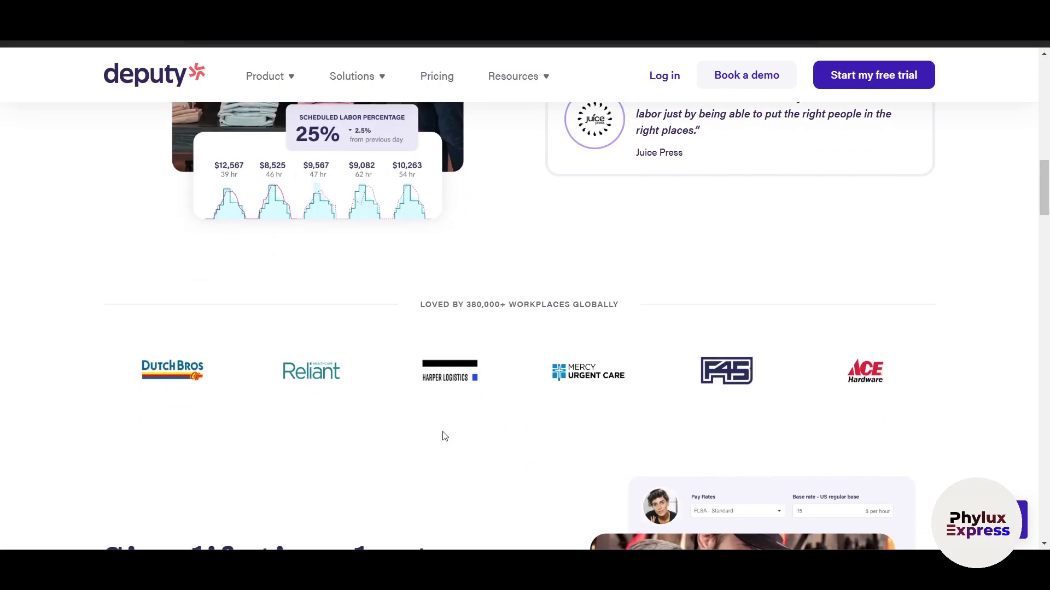
scroll(445, 436, down, 14)
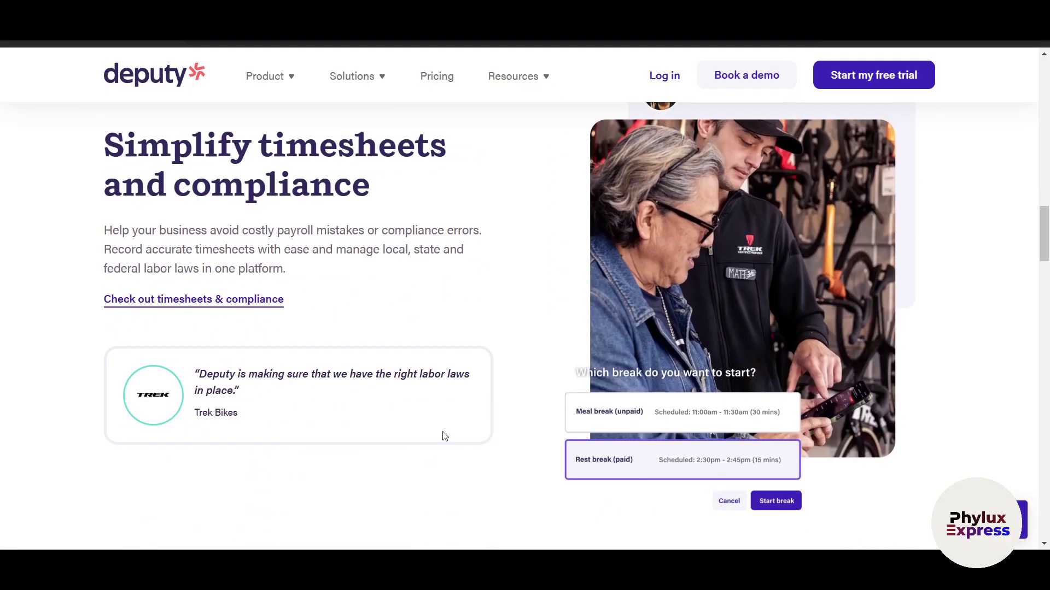
scroll(445, 436, down, 5)
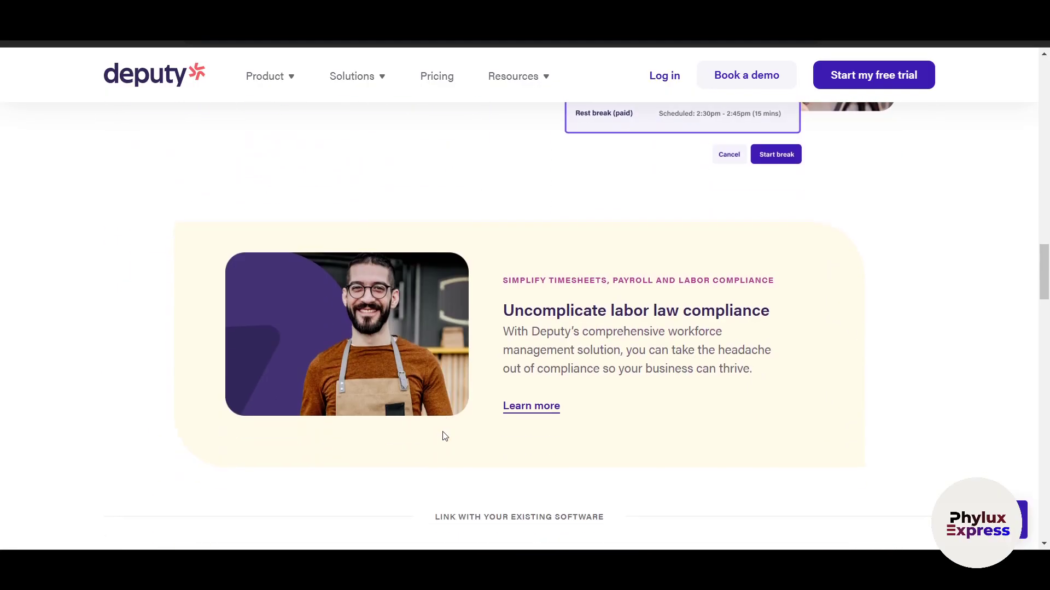
scroll(445, 435, down, 3)
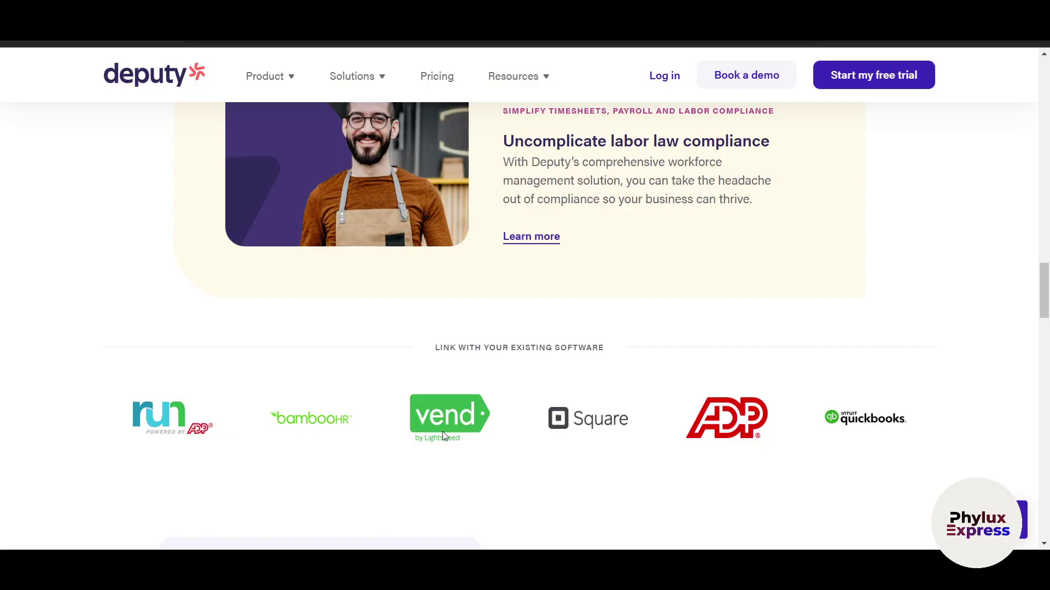
scroll(444, 436, up, 10)
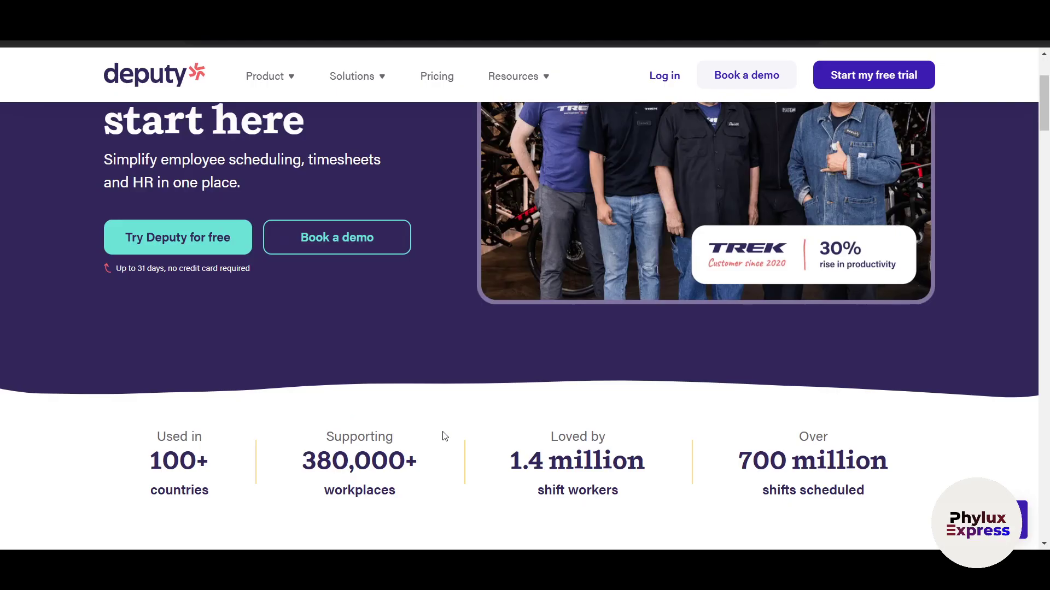
scroll(506, 321, up, 3)
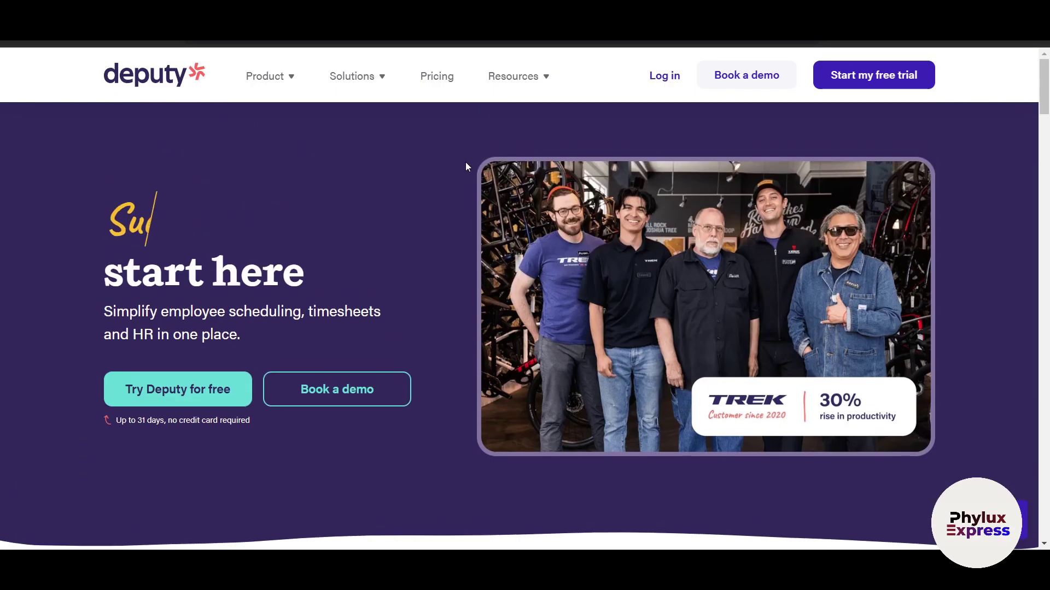
Step: Open the Deputy pricing plans and compare the Scheduling, Time & Attendance, Premium and Enterprise plans
click(435, 83)
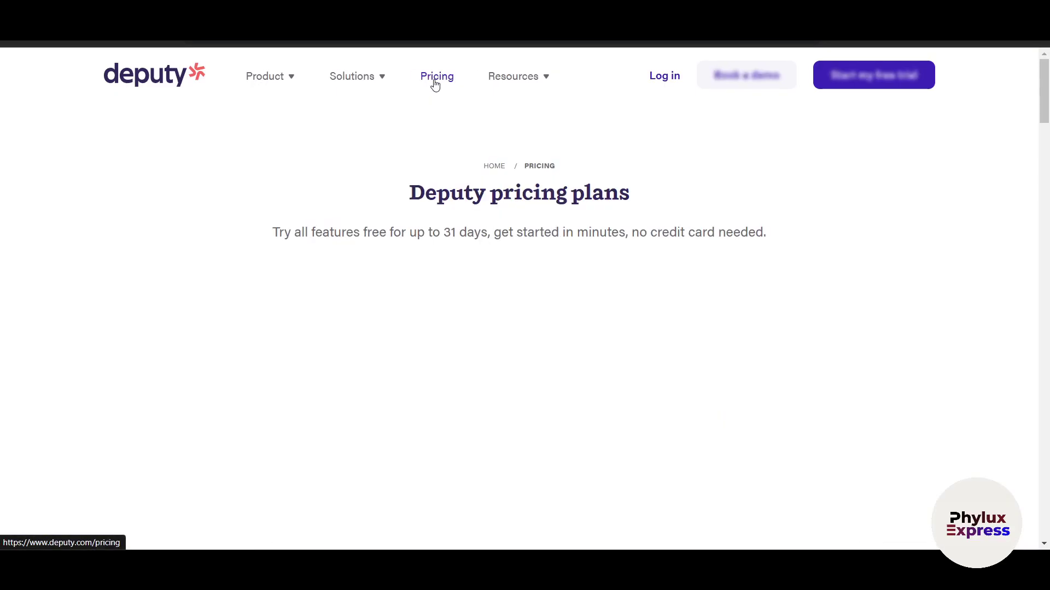
scroll(580, 395, down, 2)
scroll(580, 394, down, 1)
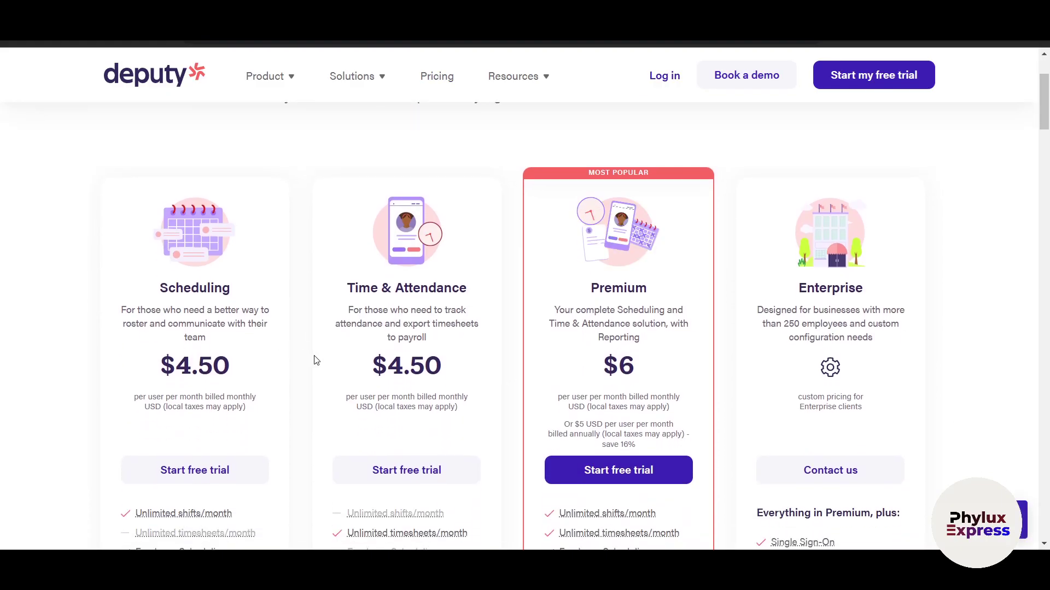
scroll(197, 302, down, 1)
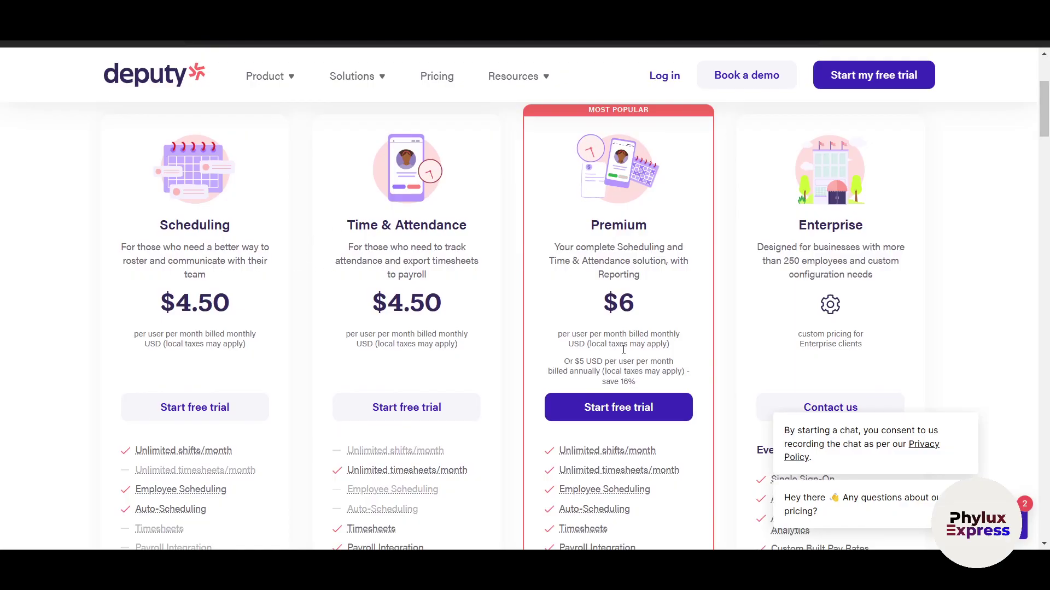
scroll(624, 349, down, 3)
scroll(620, 351, up, 3)
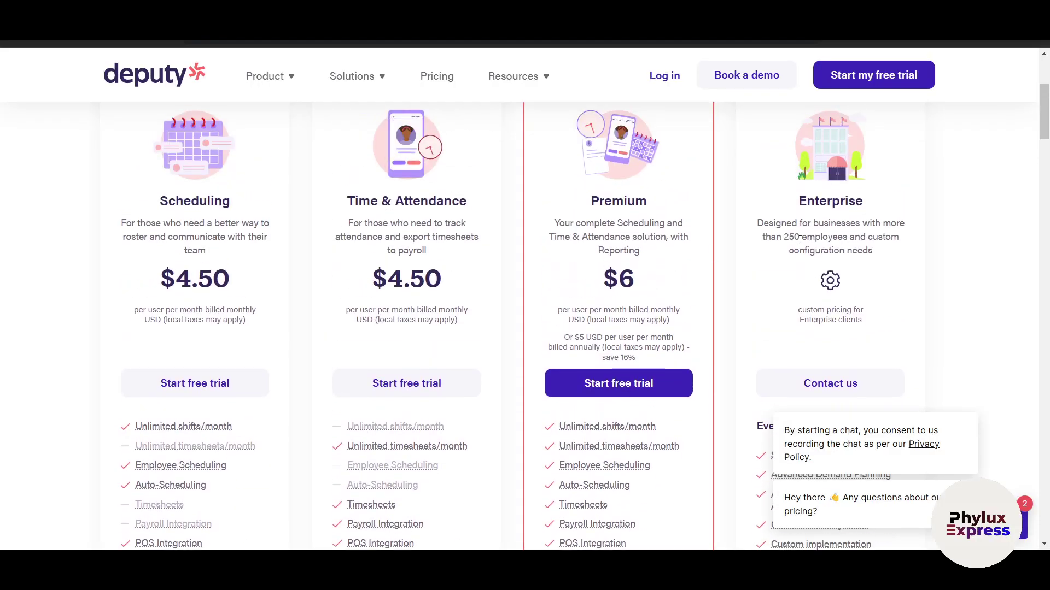
scroll(801, 242, up, 2)
scroll(801, 246, down, 2)
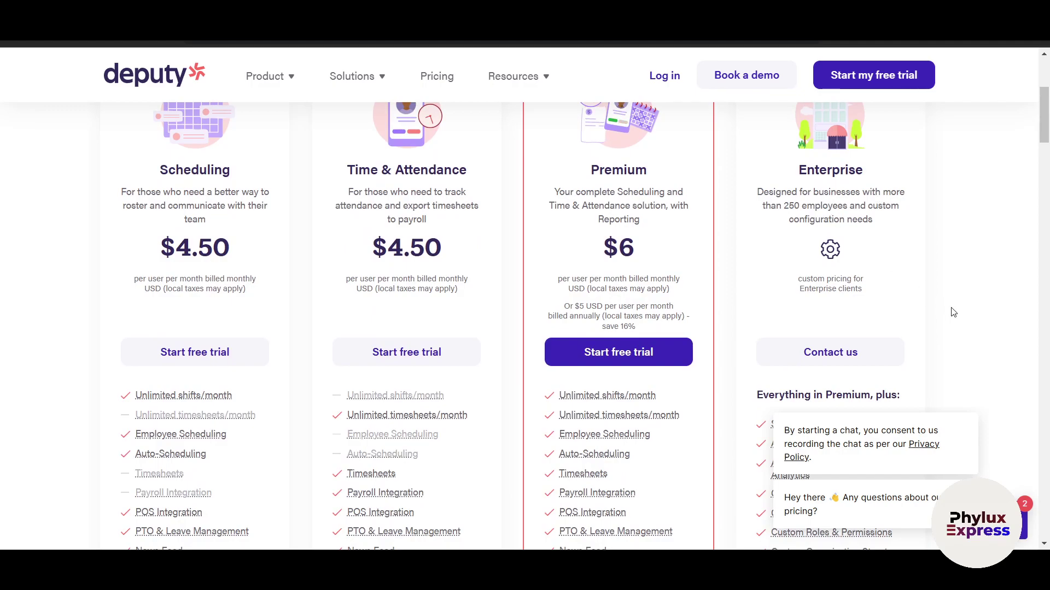
scroll(951, 312, up, 4)
scroll(339, 195, left, 5)
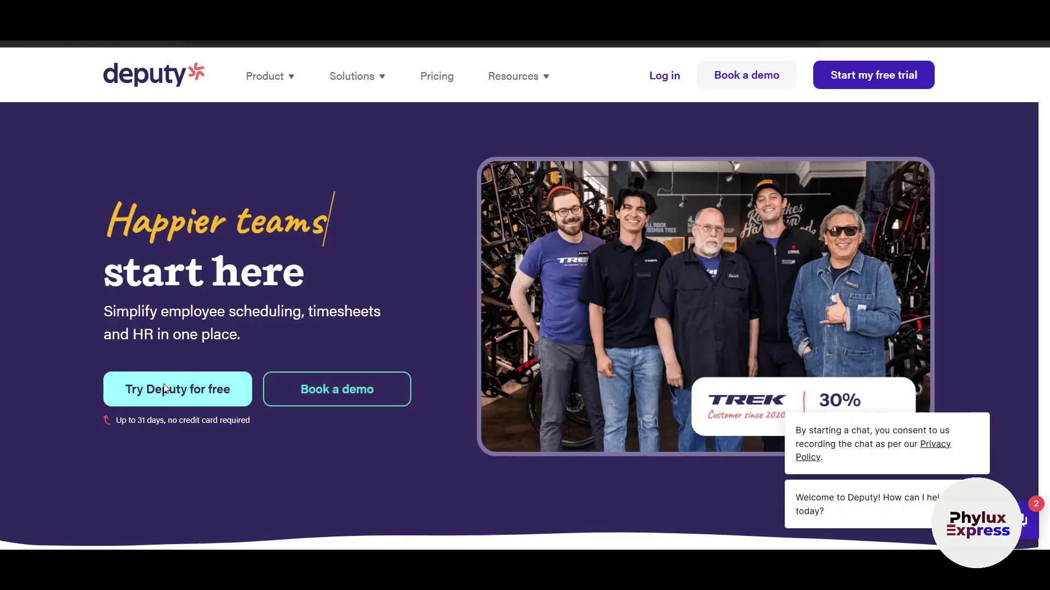
Step: Start a free Deputy trial with an existing Google account and continue as a business owner or team manager
click(164, 389)
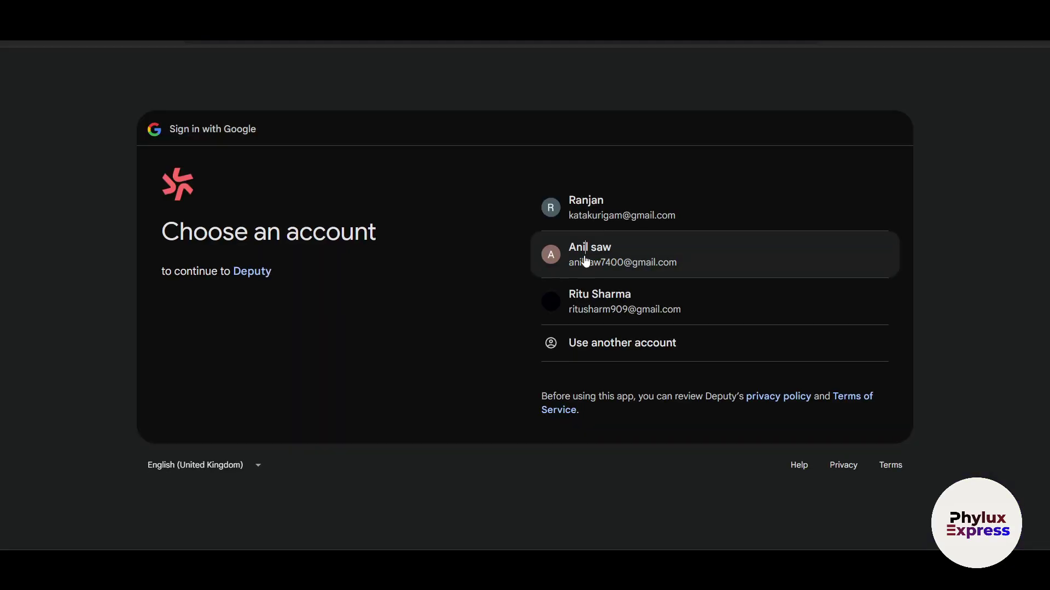
click(584, 256)
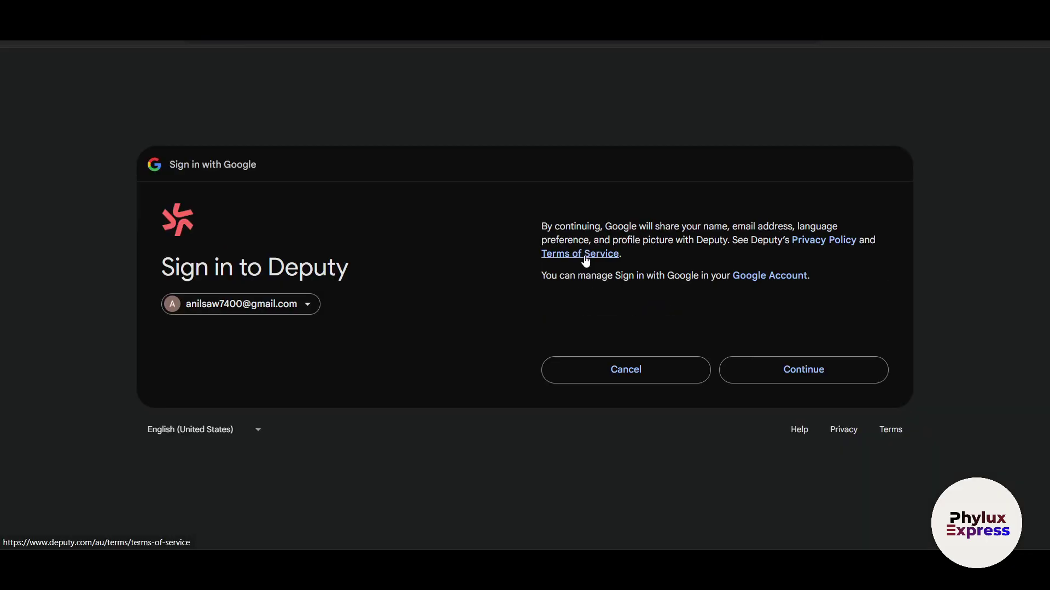
click(752, 363)
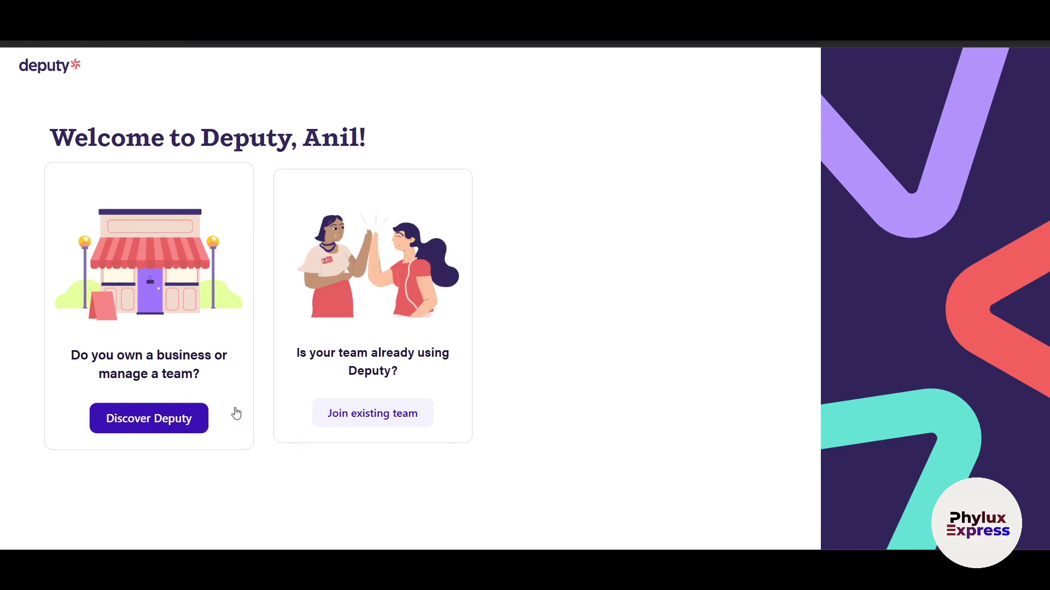
click(130, 421)
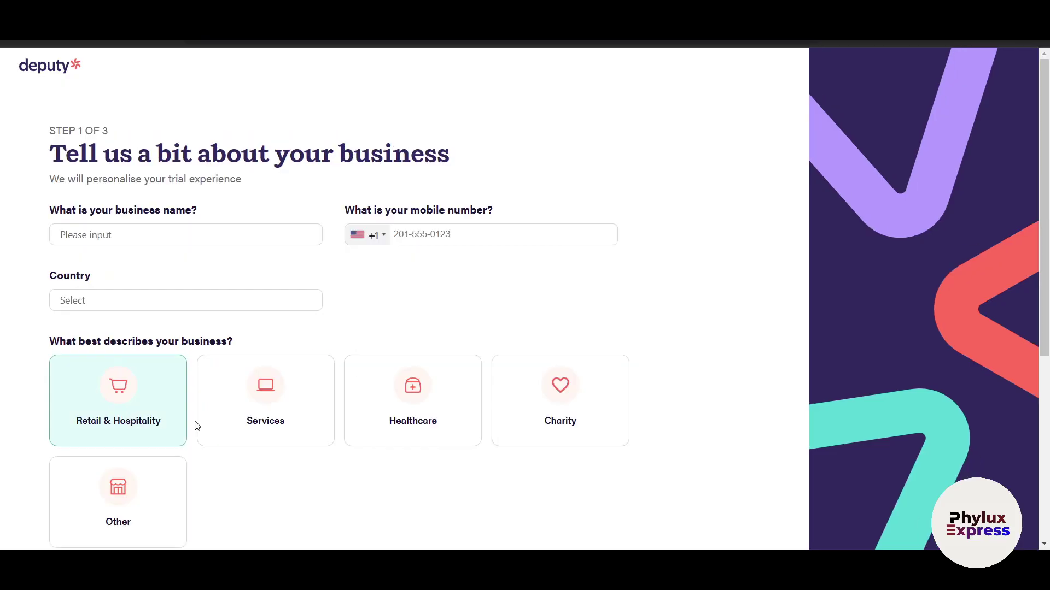
Step: Enter "Phylux EXP" as the business name in the business details form
scroll(288, 492, down, 1)
click(101, 208)
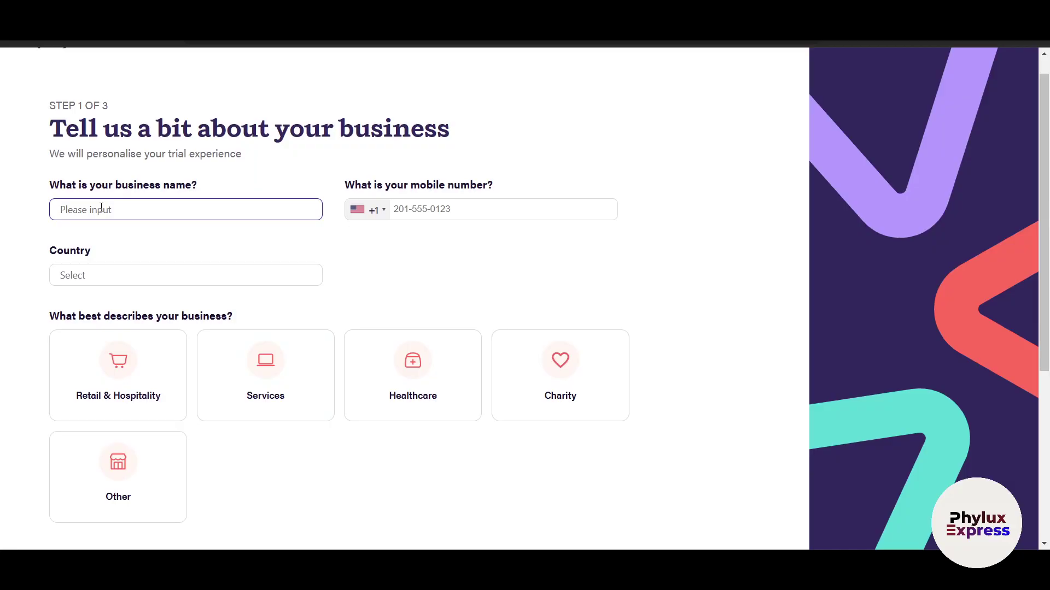
text(Hvd)
key(ctrl+a)
text(P)
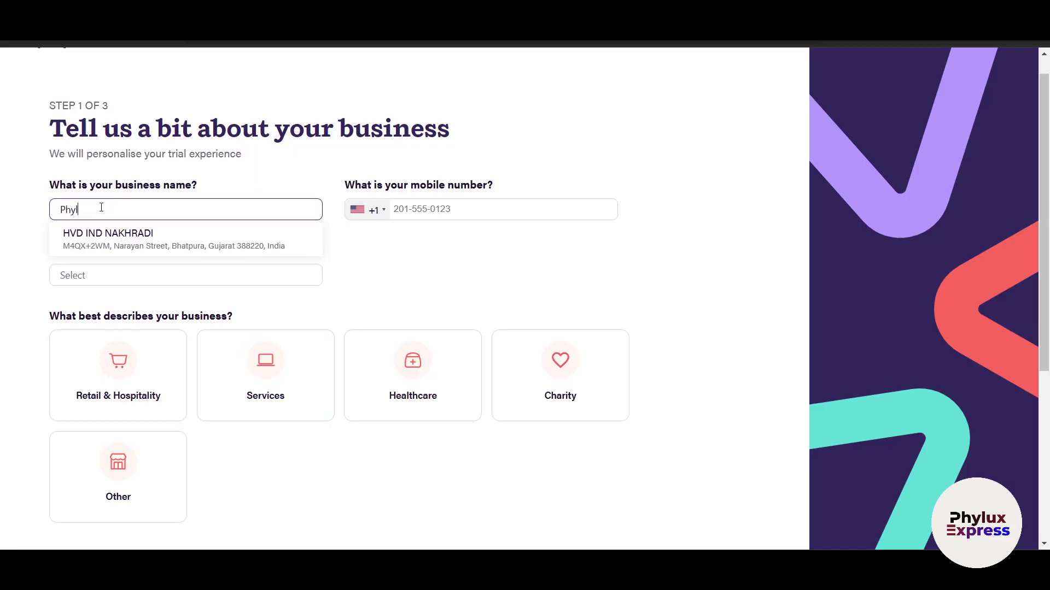
text(hylux EXP)
click(483, 215)
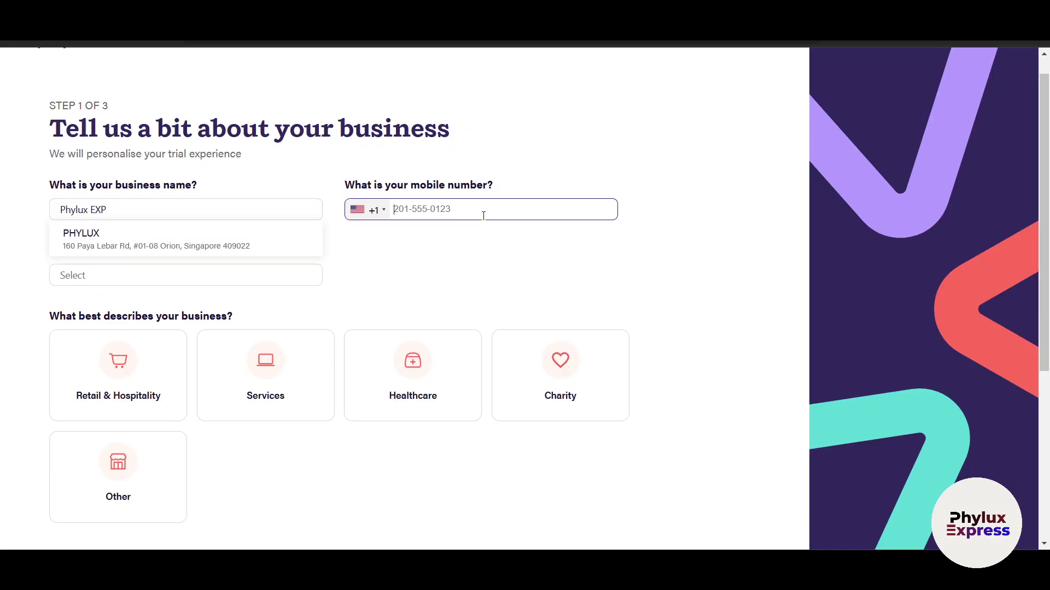
Step: Set the business's country to India
click(89, 279)
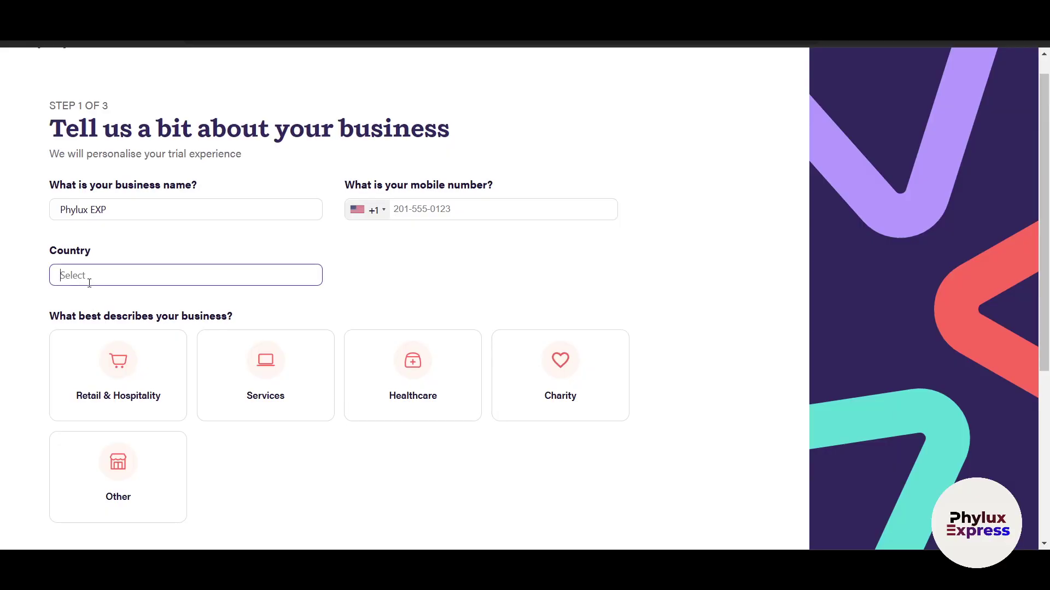
text(iNDIA)
key(BackSpace)
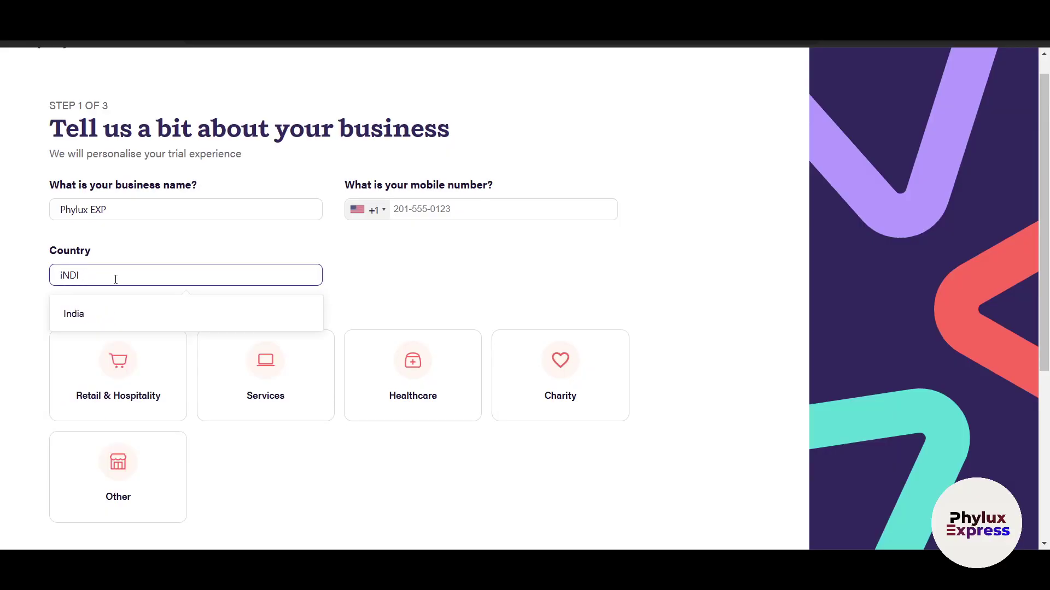
click(94, 319)
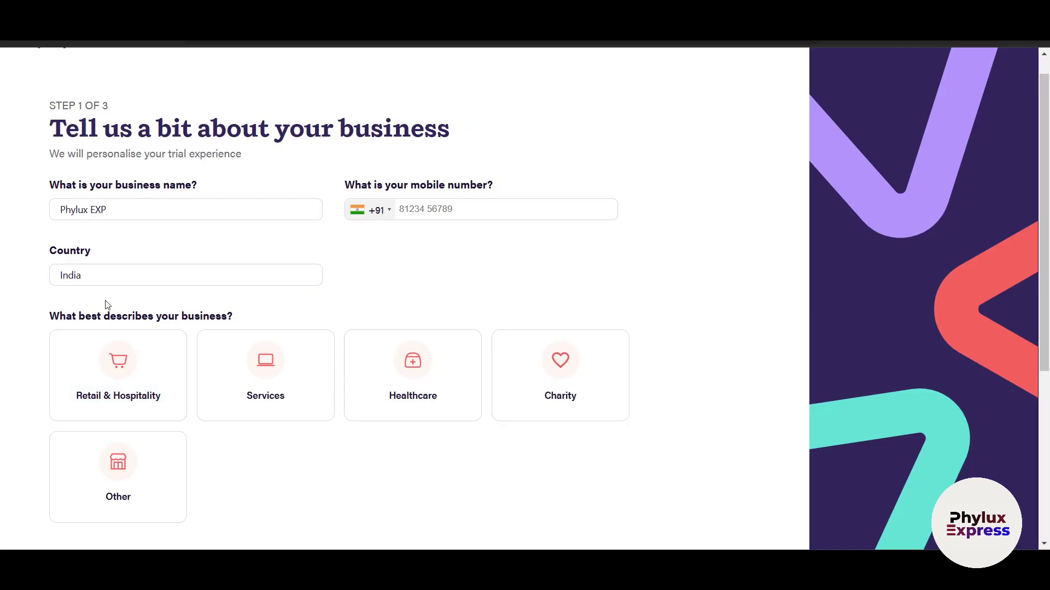
Step: Choose Services as the category that best describes the business and review its industry options
click(245, 388)
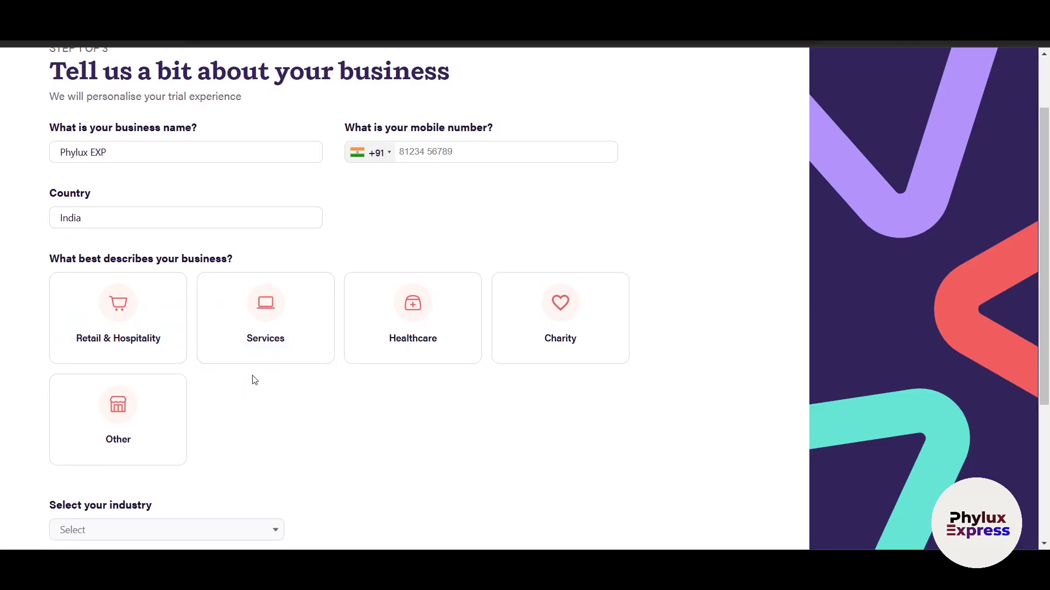
scroll(255, 379, down, 1)
scroll(254, 379, down, 1)
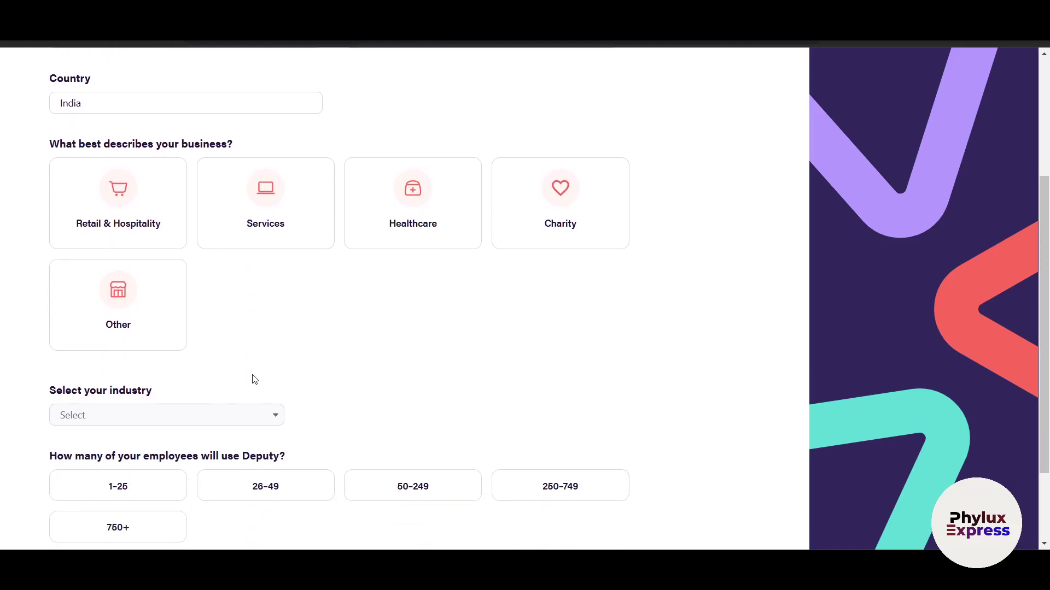
click(267, 218)
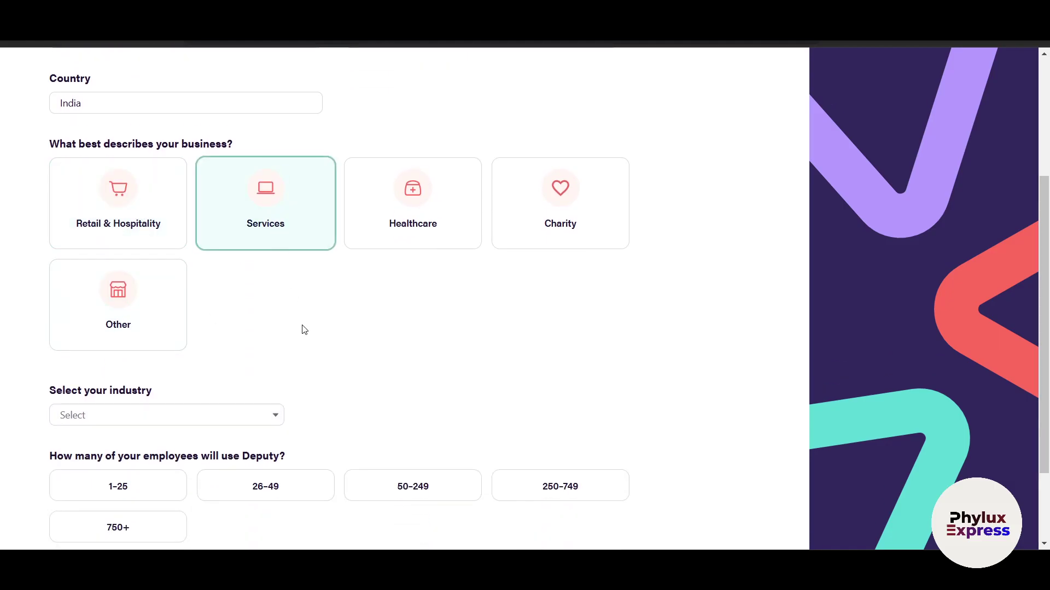
scroll(302, 334, up, 3)
scroll(303, 341, down, 4)
click(138, 312)
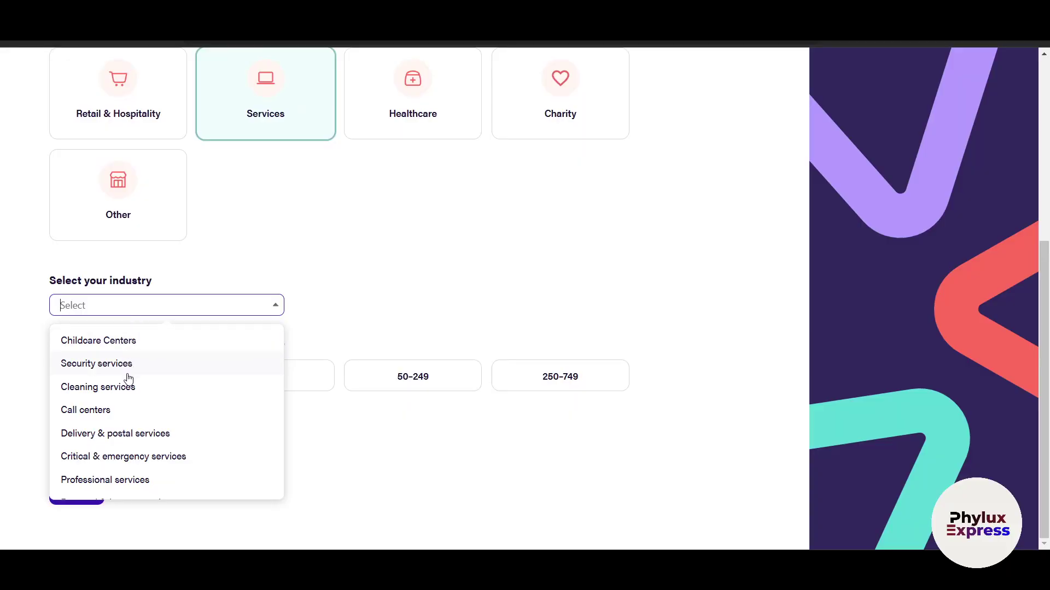
scroll(439, 284, up, 2)
click(429, 312)
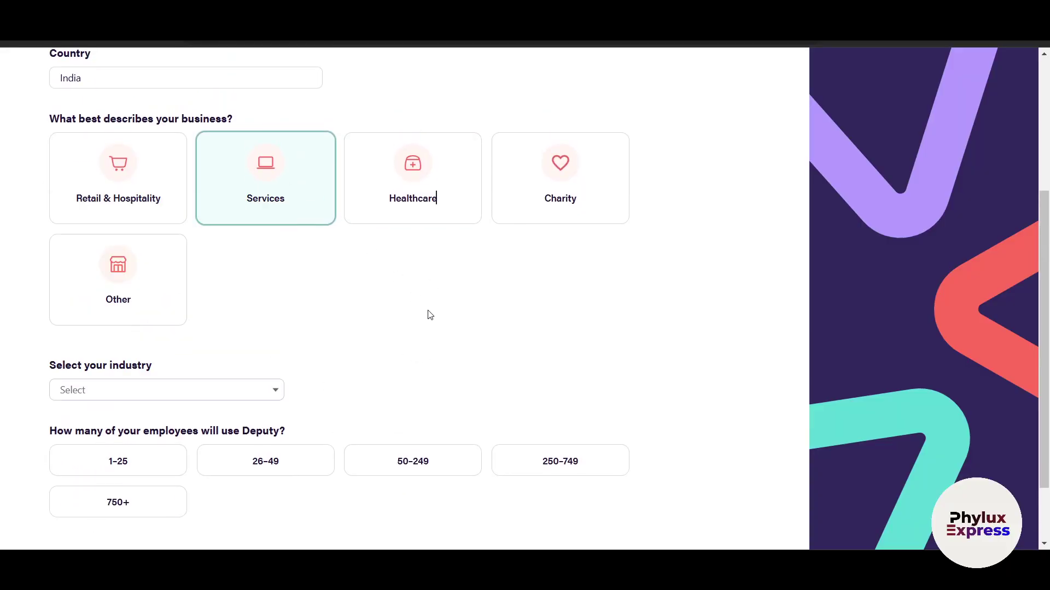
Step: Change the business category to Retail & Hospitality and look through its industry options
click(152, 212)
scroll(147, 350, down, 1)
click(146, 333)
scroll(133, 398, down, 1)
scroll(134, 398, down, 5)
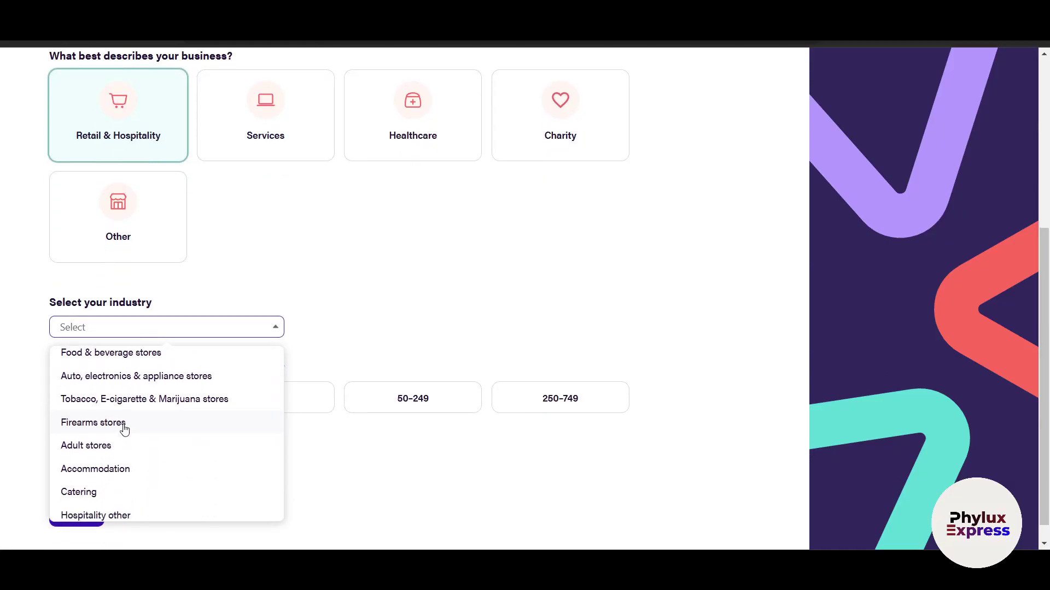
scroll(127, 440, up, 5)
scroll(123, 444, up, 1)
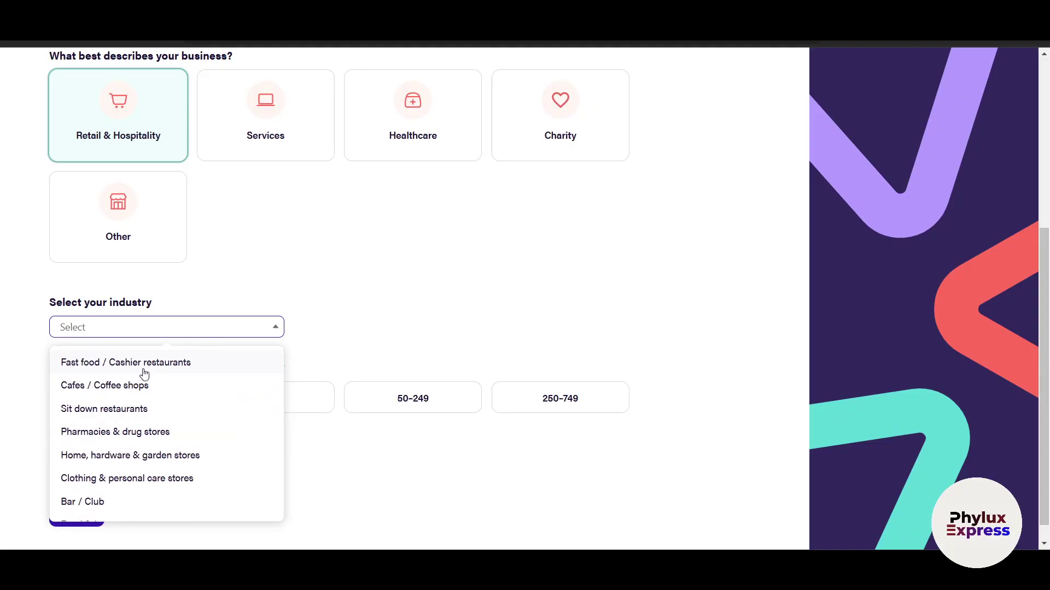
scroll(143, 451, down, 5)
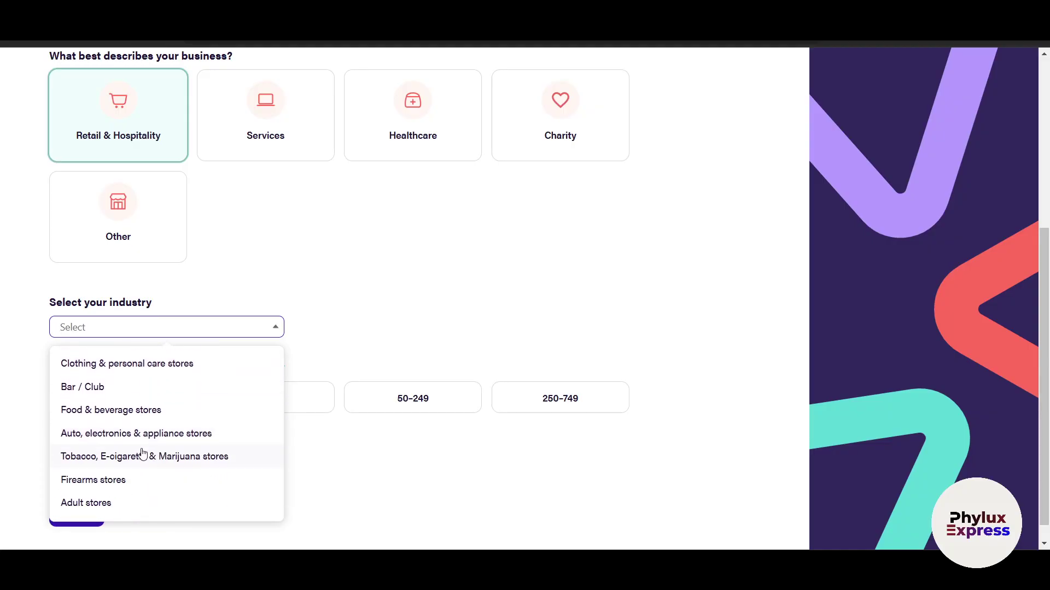
scroll(147, 450, down, 1)
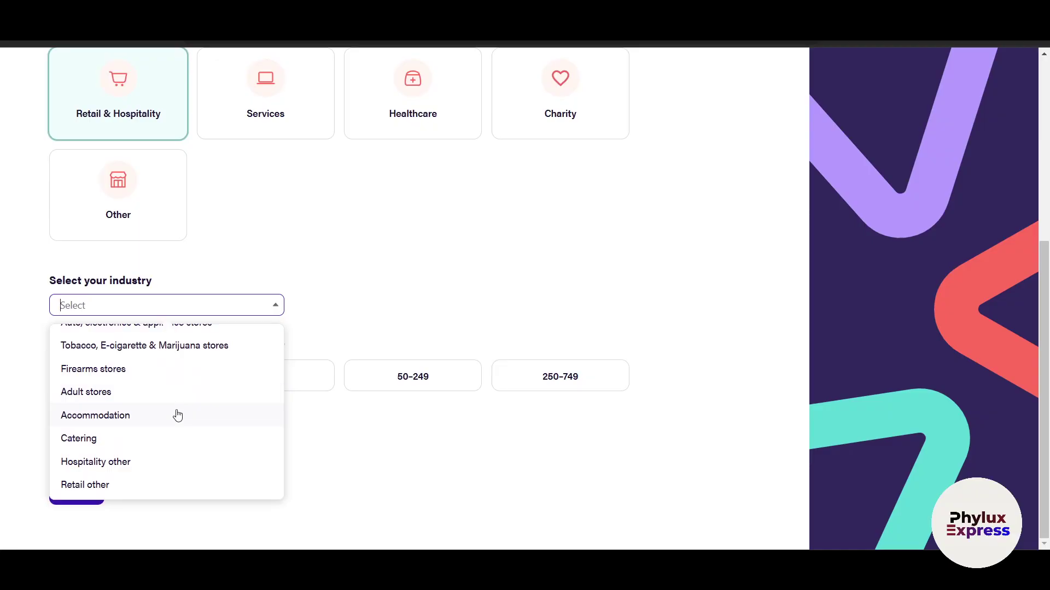
scroll(176, 415, up, 2)
click(433, 297)
Step: Switch the business category back to Services
scroll(435, 192, up, 2)
click(274, 188)
scroll(135, 317, down, 1)
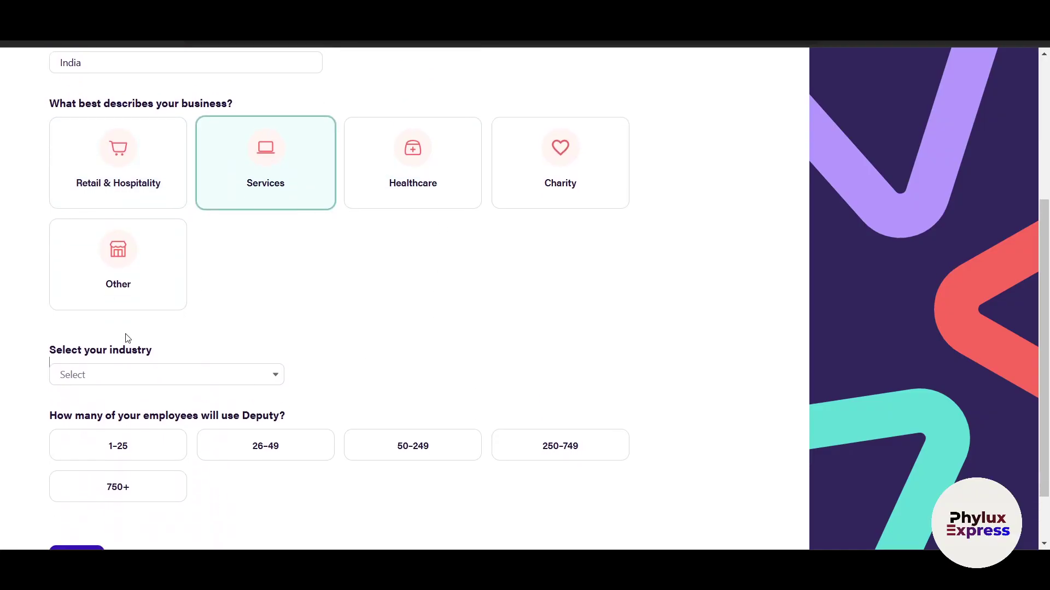
Step: Change the business category to Other and look through its industry options
click(121, 260)
scroll(120, 299, down, 2)
click(131, 328)
scroll(112, 418, down, 2)
scroll(116, 432, down, 2)
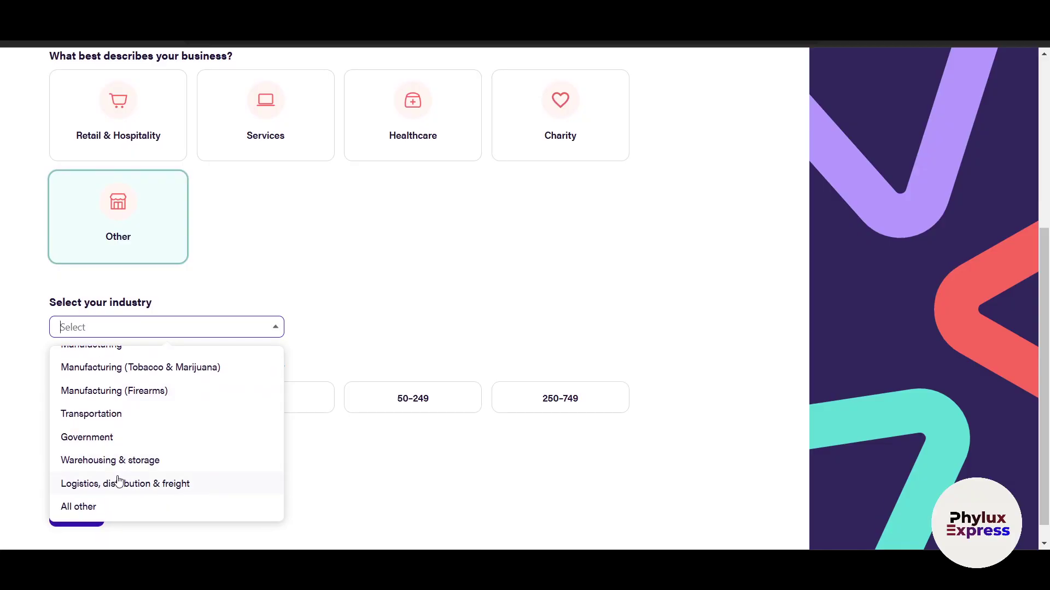
scroll(118, 481, up, 4)
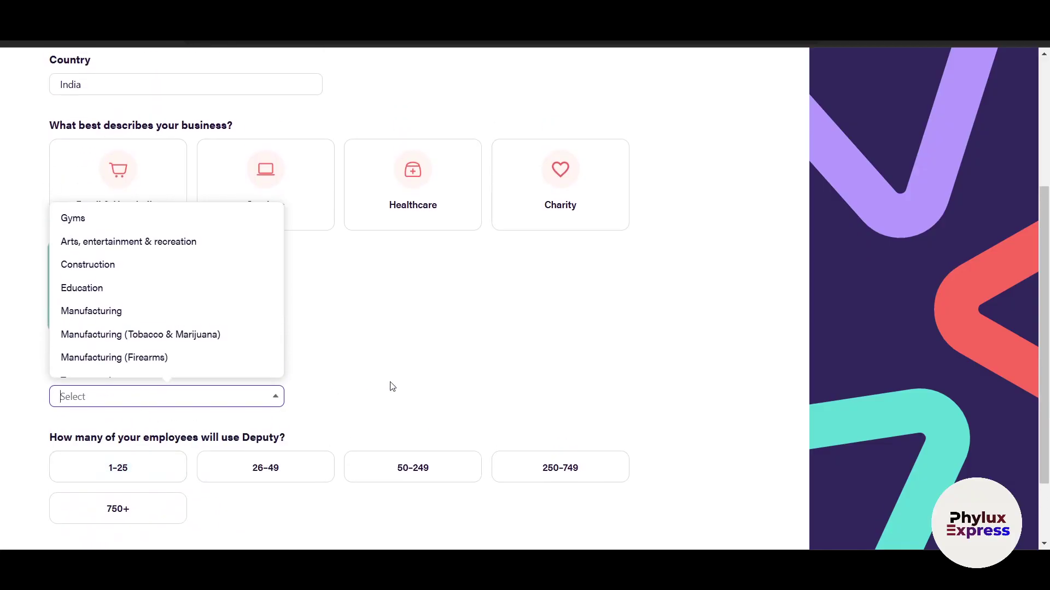
click(391, 386)
Step: Set the business category to Retail & Hospitality and choose Cafes / Coffee shops as the industry
click(150, 205)
scroll(110, 328, down, 2)
click(130, 307)
scroll(129, 371, down, 1)
scroll(126, 372, up, 1)
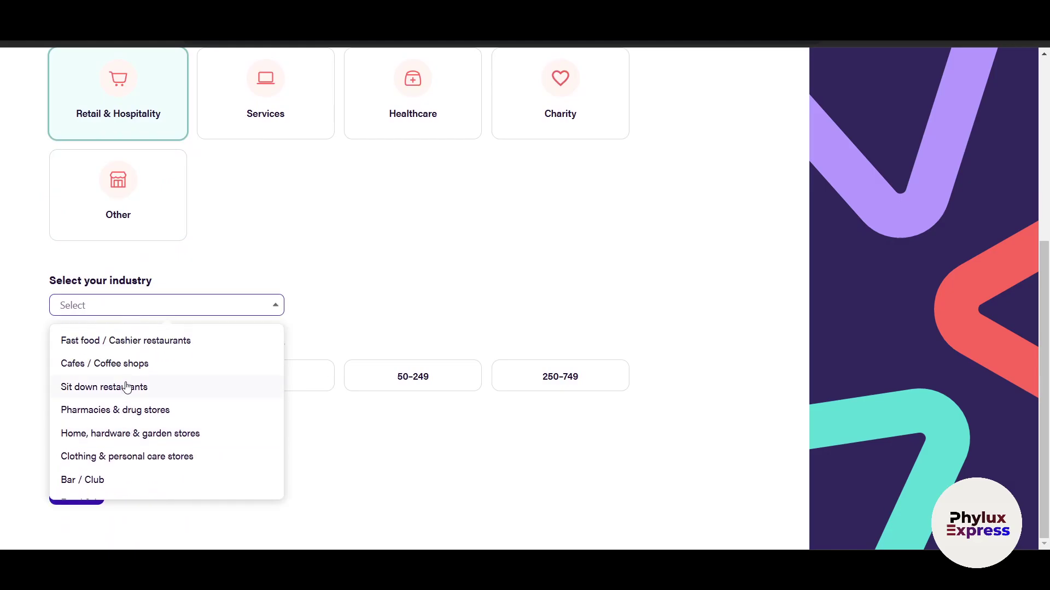
click(127, 367)
scroll(293, 246, up, 5)
scroll(293, 246, down, 5)
click(84, 365)
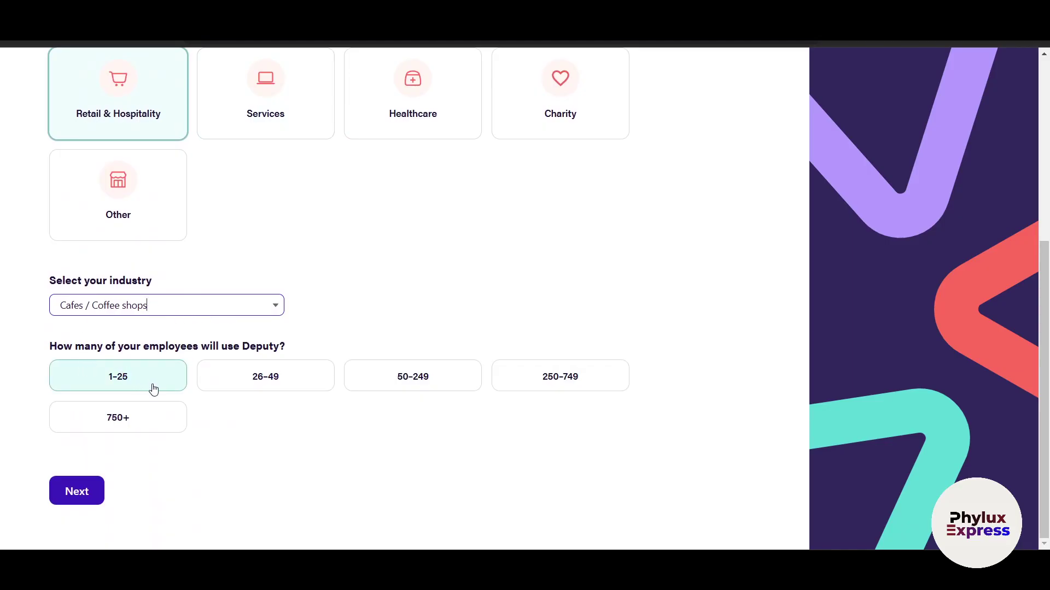
Step: Set the number of employees using Deputy to 1–25 and continue to the second sign-up page
click(120, 389)
click(82, 495)
Step: Choose Save time scheduling as the reason for coming to Deputy
scroll(229, 264, down, 1)
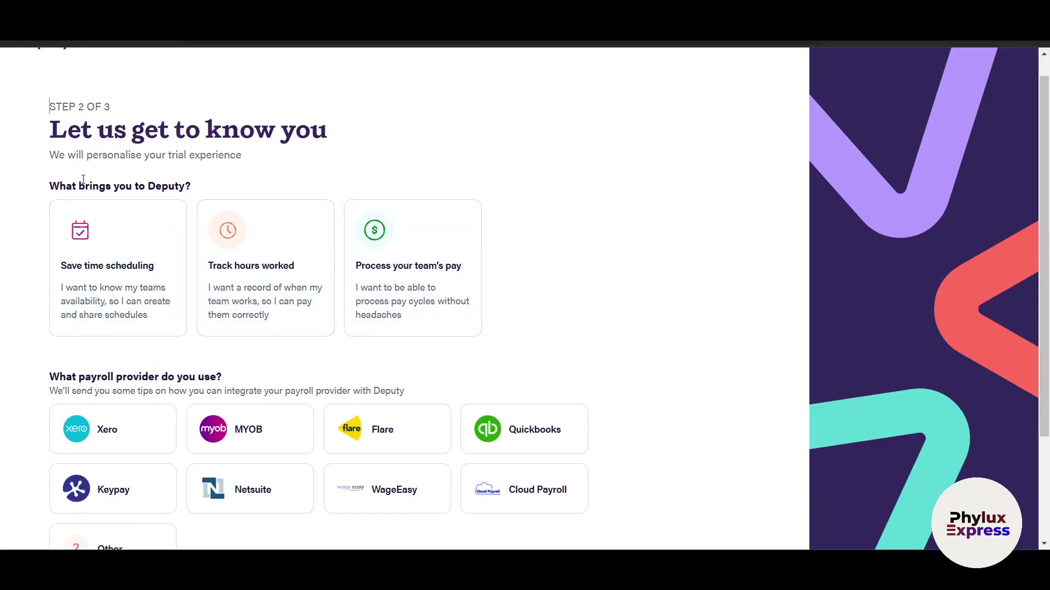
scroll(153, 229, down, 1)
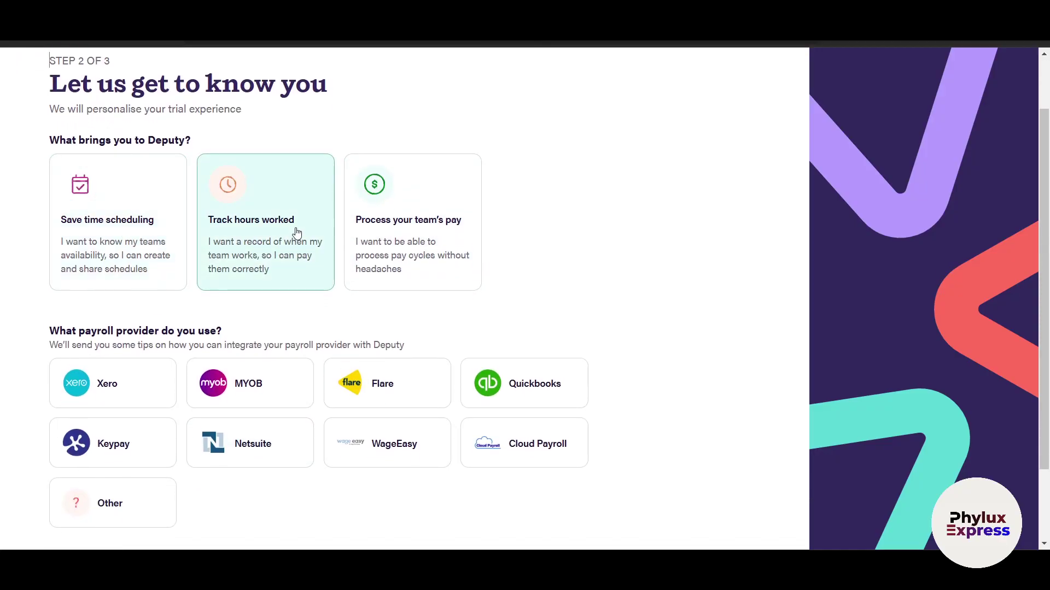
click(239, 244)
click(90, 230)
Step: Choose Quickbooks as the payroll provider and continue to the third sign-up page
scroll(164, 295, down, 1)
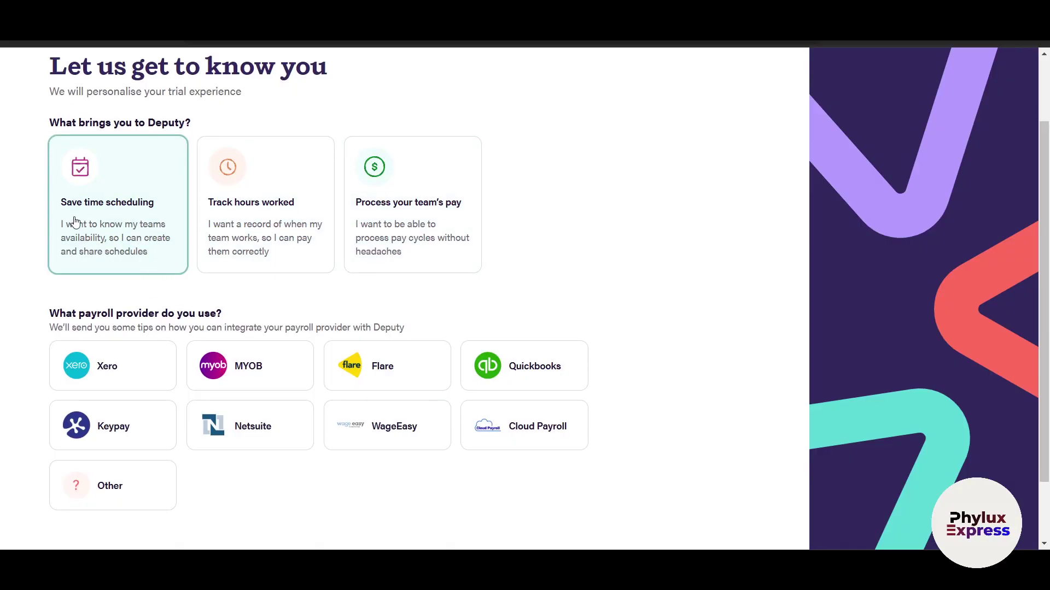
scroll(558, 234, down, 1)
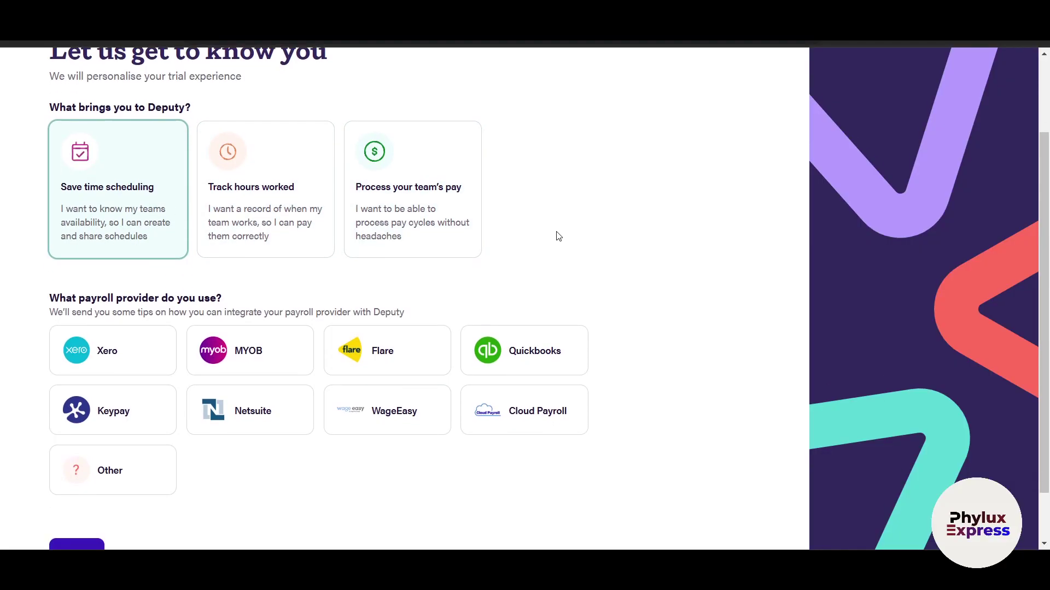
scroll(504, 228, down, 2)
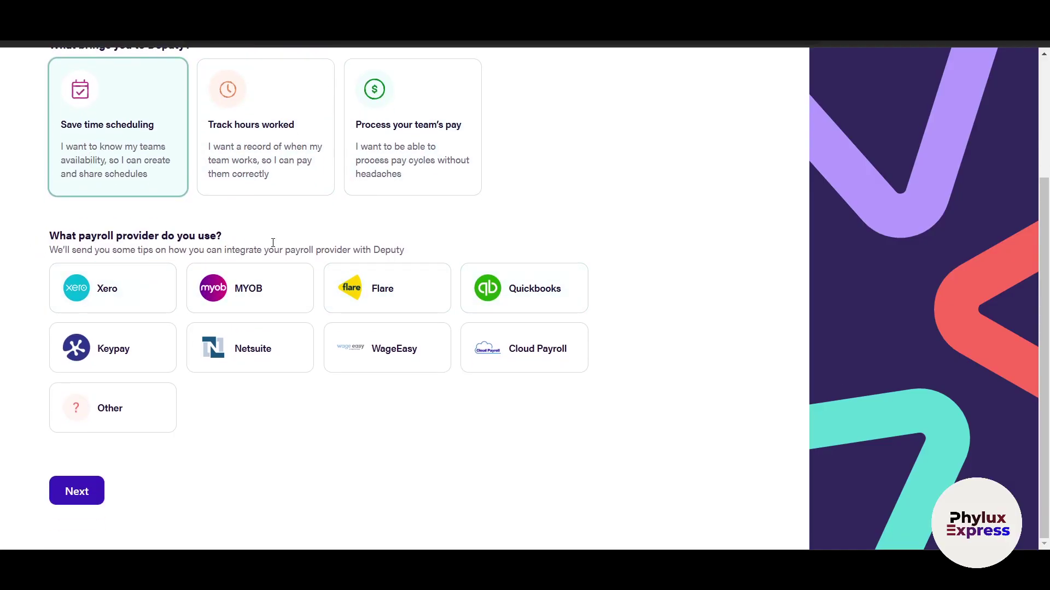
click(512, 288)
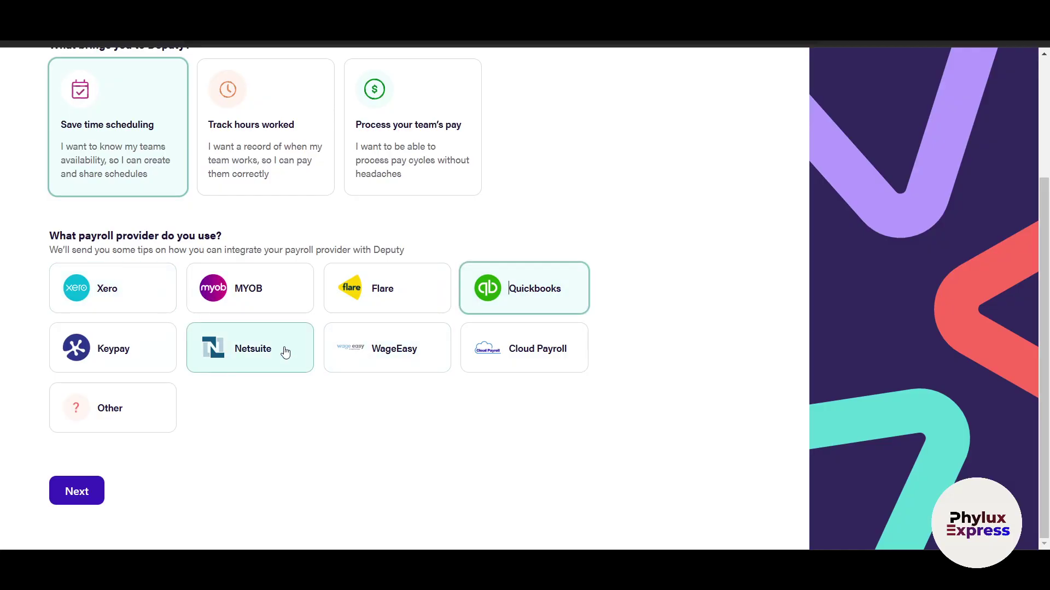
click(255, 352)
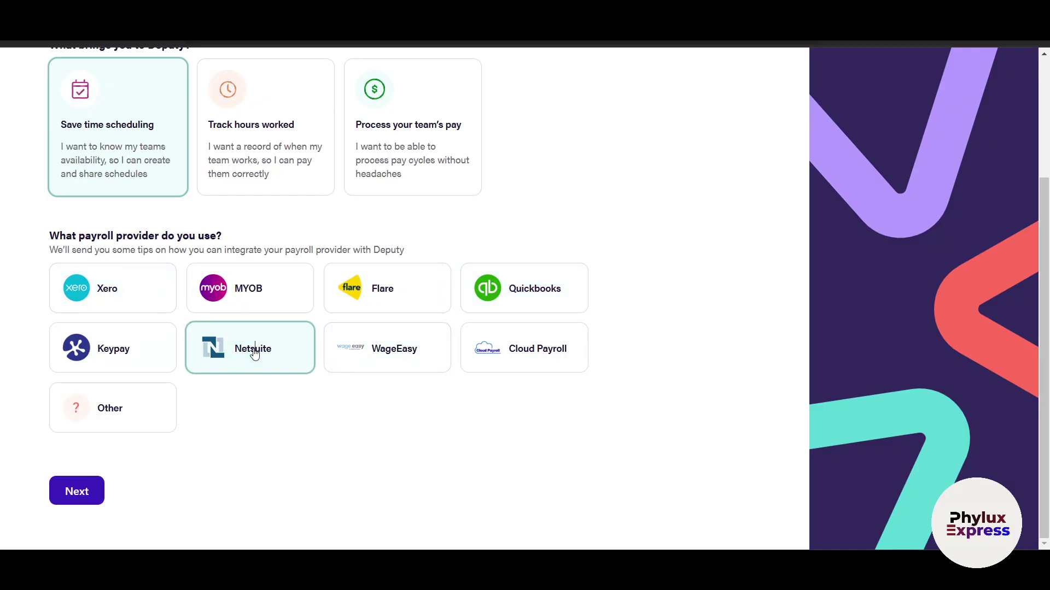
click(523, 281)
click(539, 283)
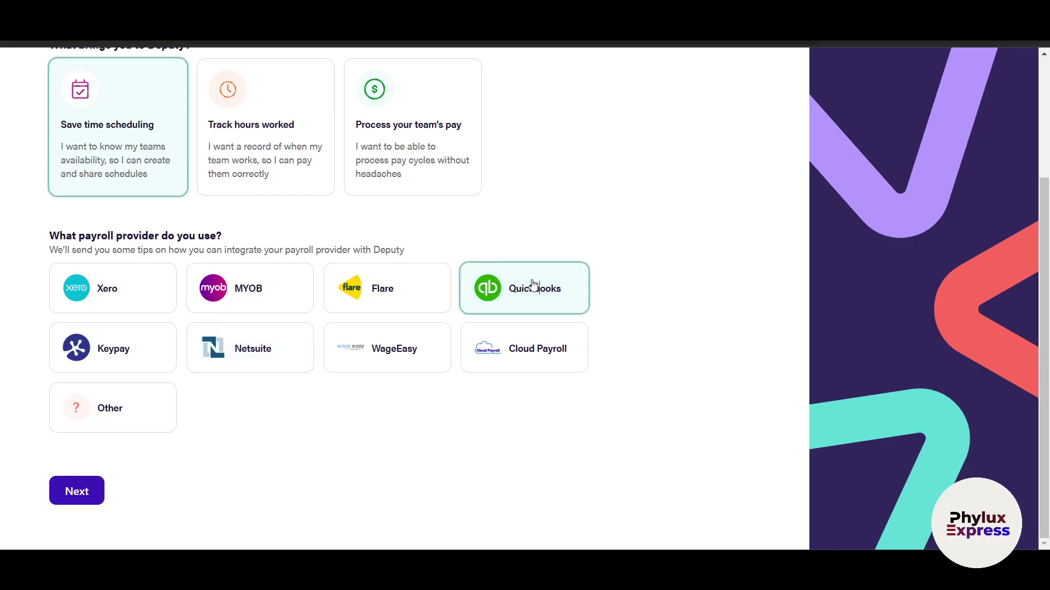
click(77, 492)
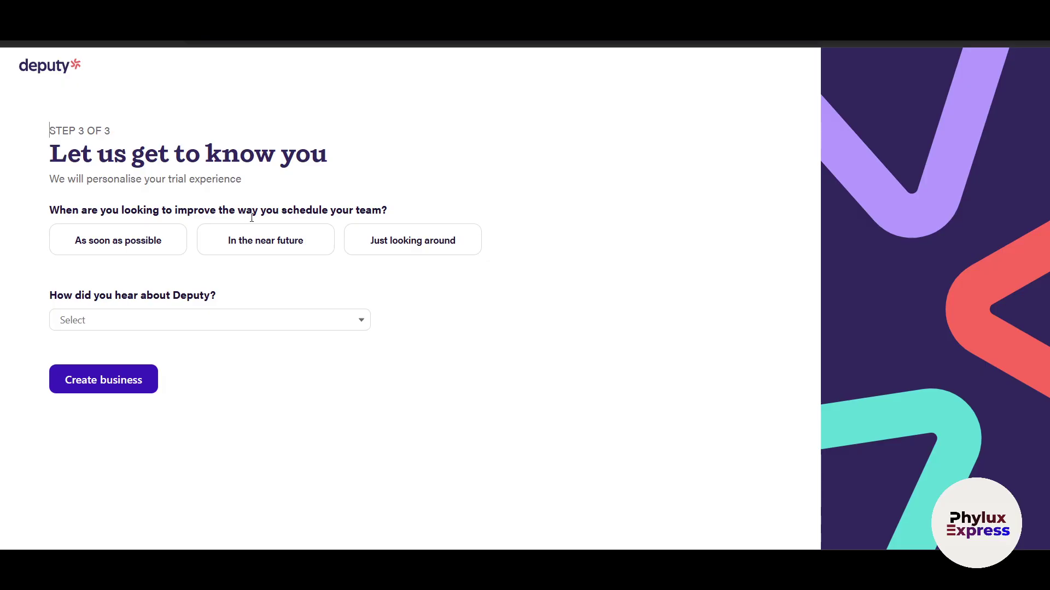
Step: Answer As soon as possible for improving scheduling and Deputy Blog for how Deputy was heard of, and create the business
click(153, 244)
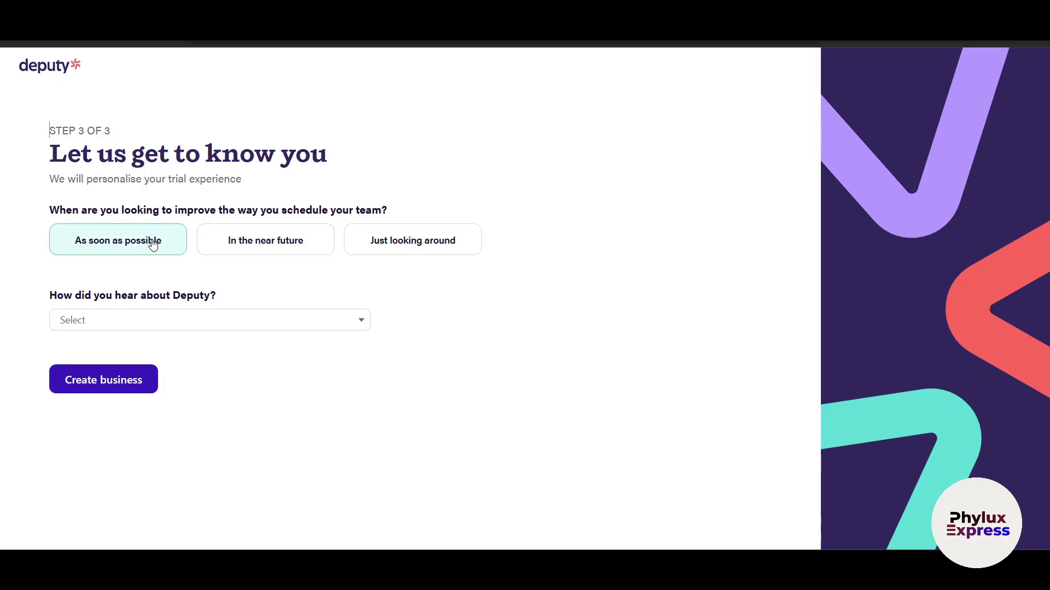
click(180, 325)
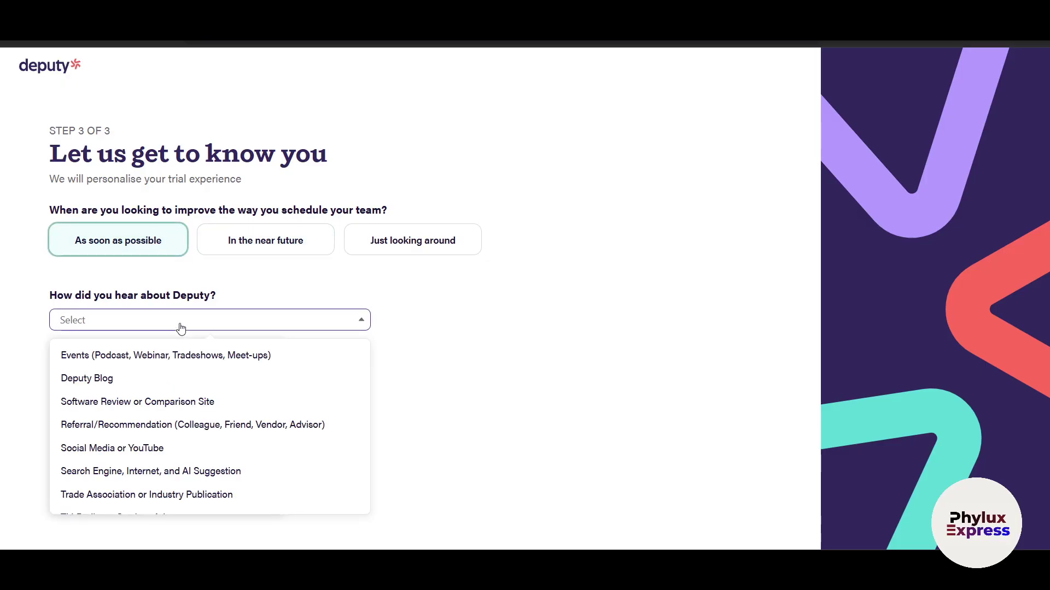
click(160, 378)
click(99, 379)
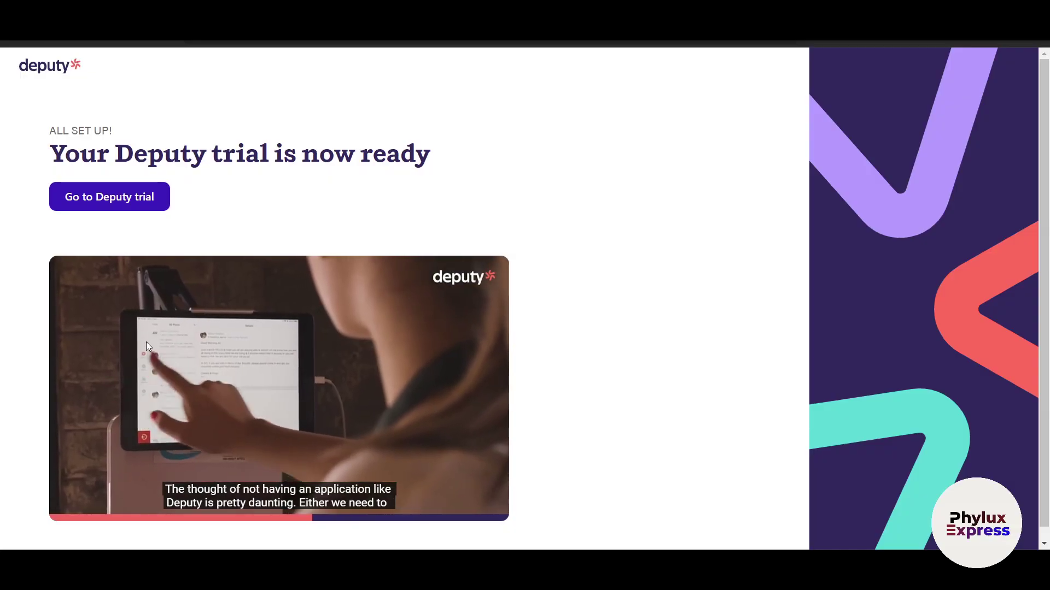
Step: Open the Deputy trial and start the business setup with Just one physical location and No independent scheduling managers
click(114, 209)
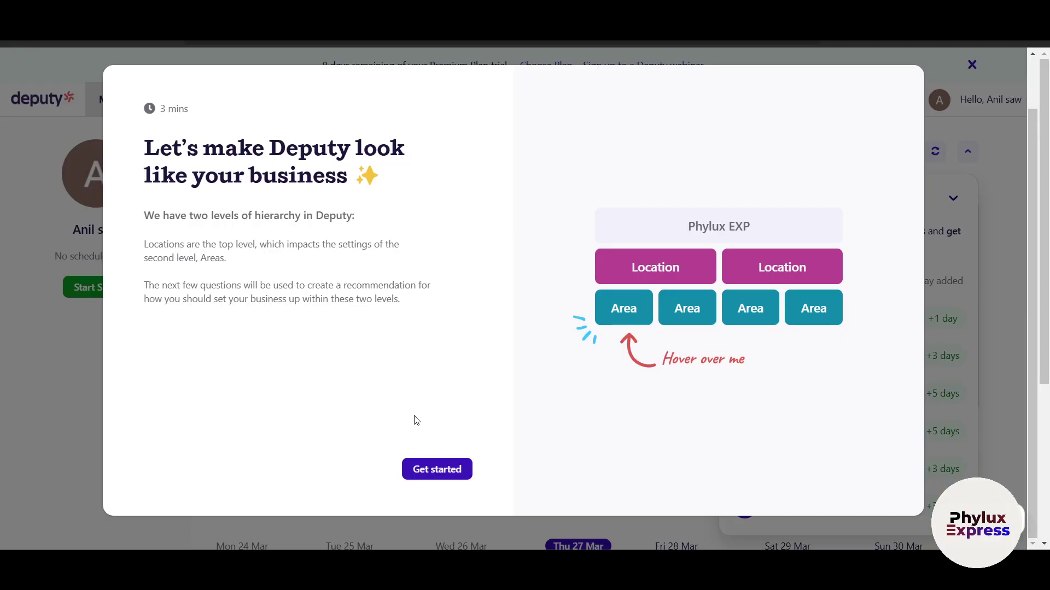
click(447, 470)
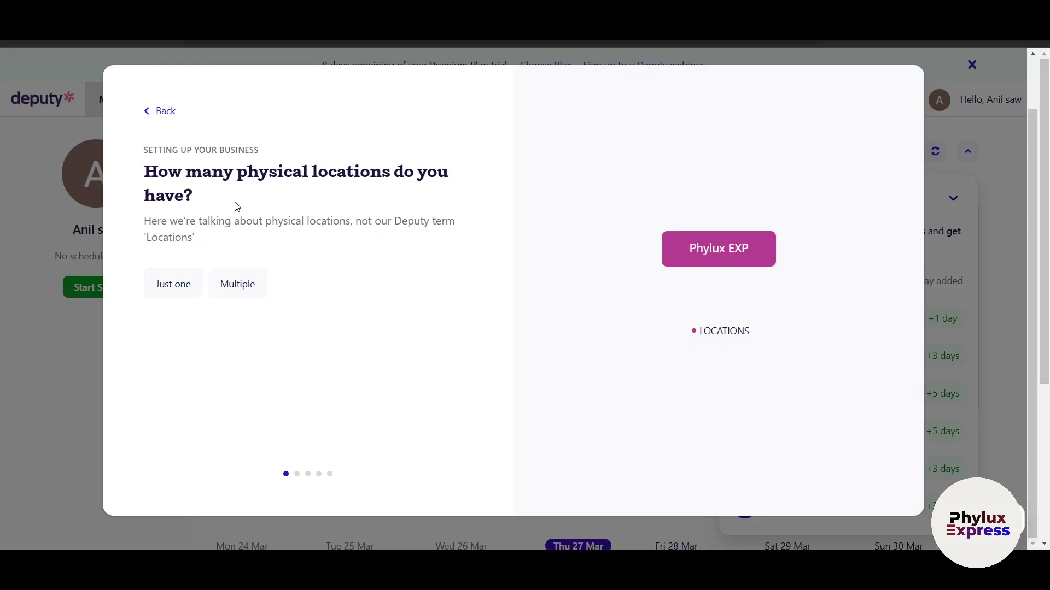
click(191, 287)
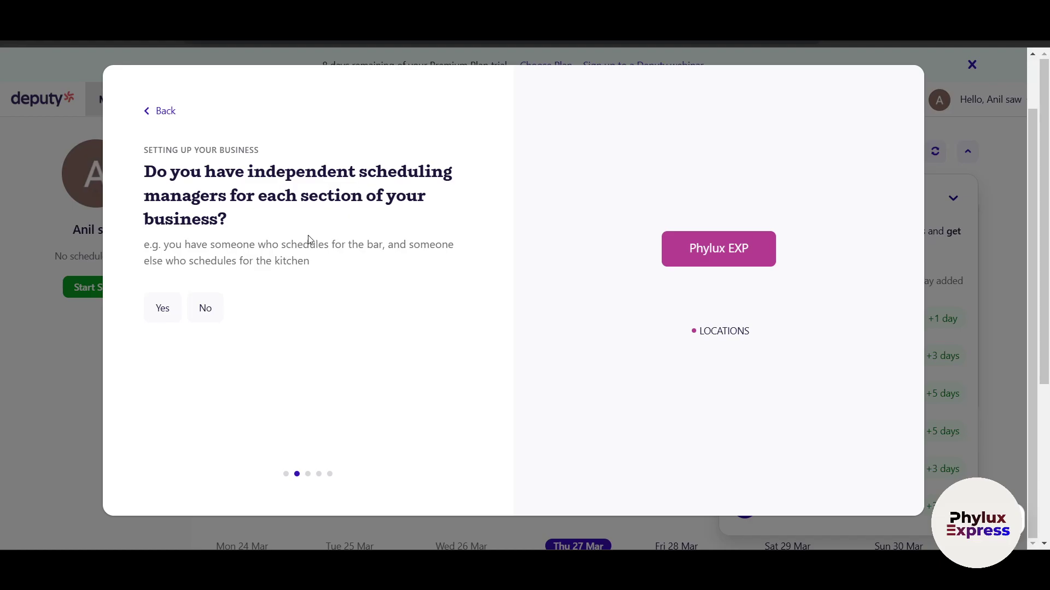
click(205, 308)
Step: Fill in the required address for the Phylux EXP cafe and continue to the area selection
click(309, 225)
click(450, 475)
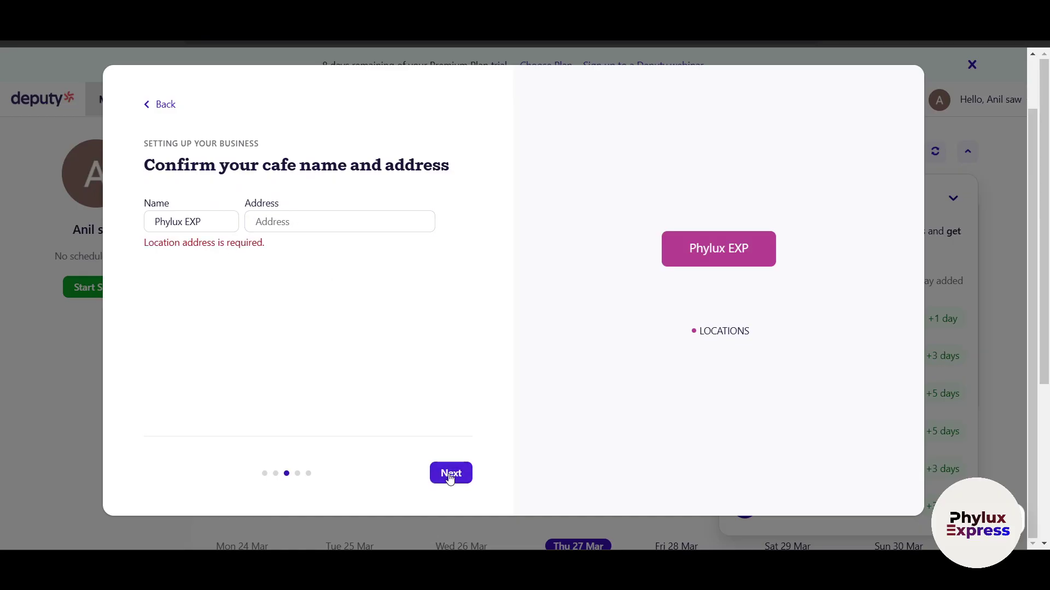
click(313, 230)
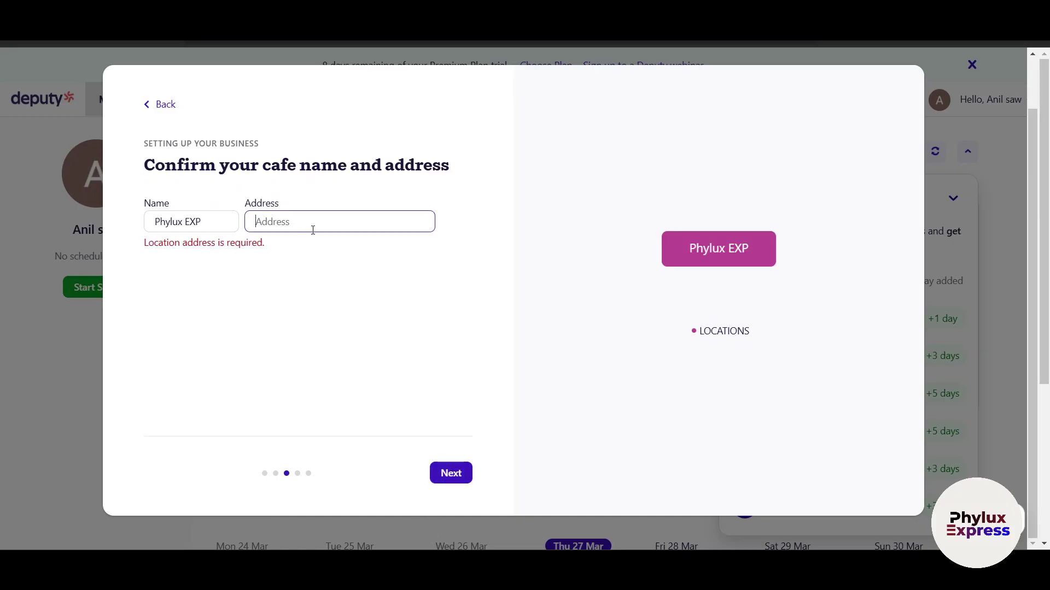
text(Mumbai)
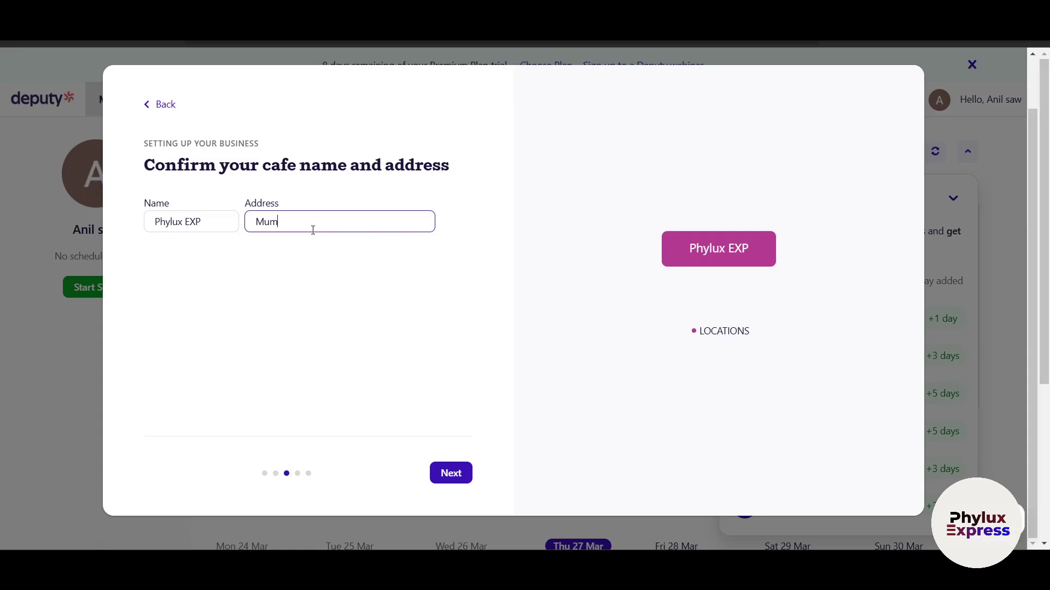
click(309, 249)
click(463, 473)
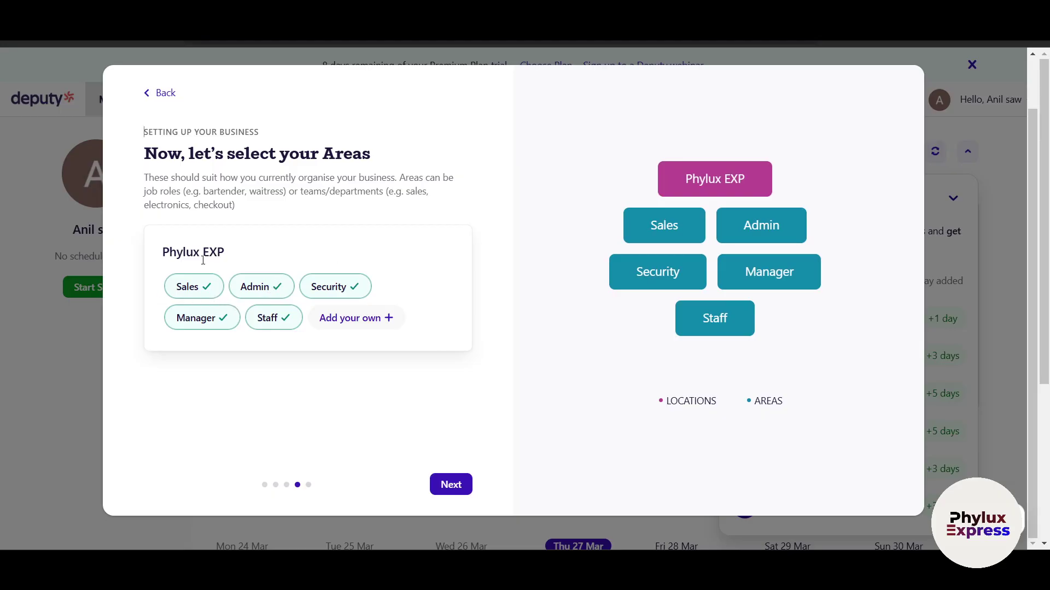
Step: Open a custom area entry, leave it blank, and continue with the Sales, Admin, Security, Manager and Staff areas
click(345, 327)
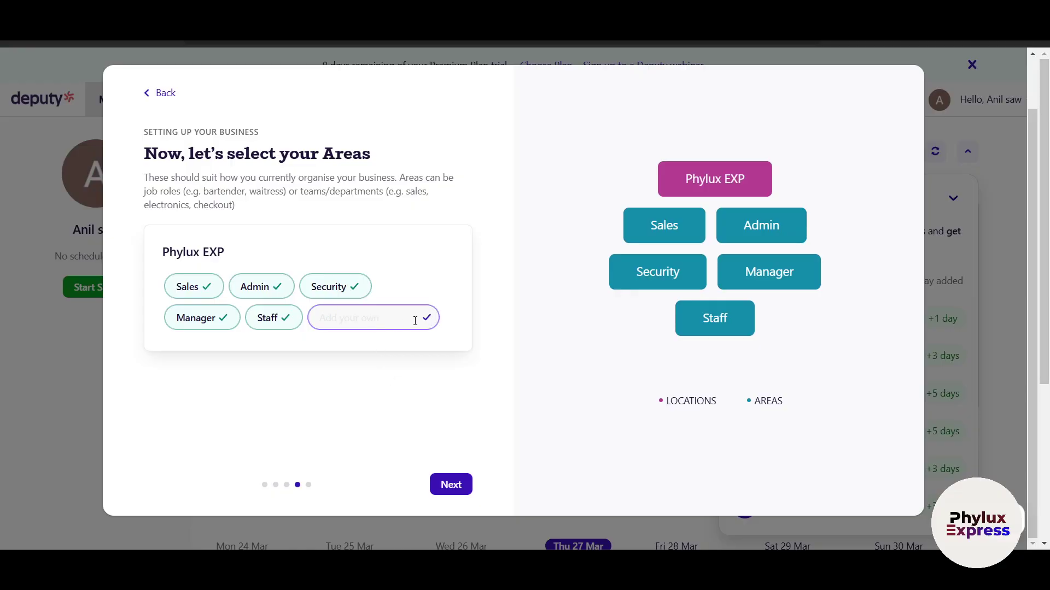
click(449, 484)
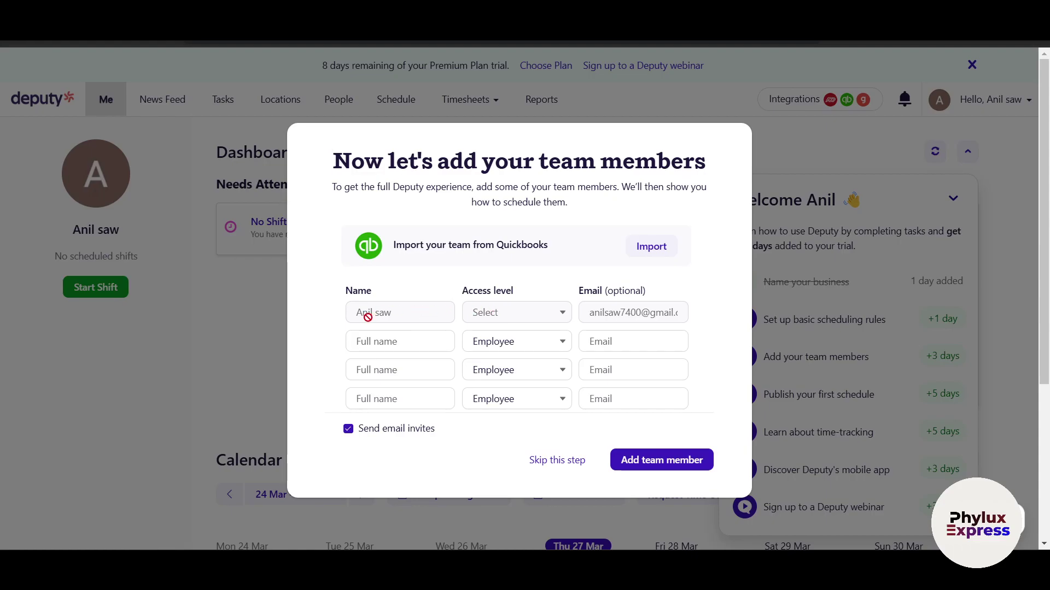
click(402, 339)
text(Ron)
key(Tab)
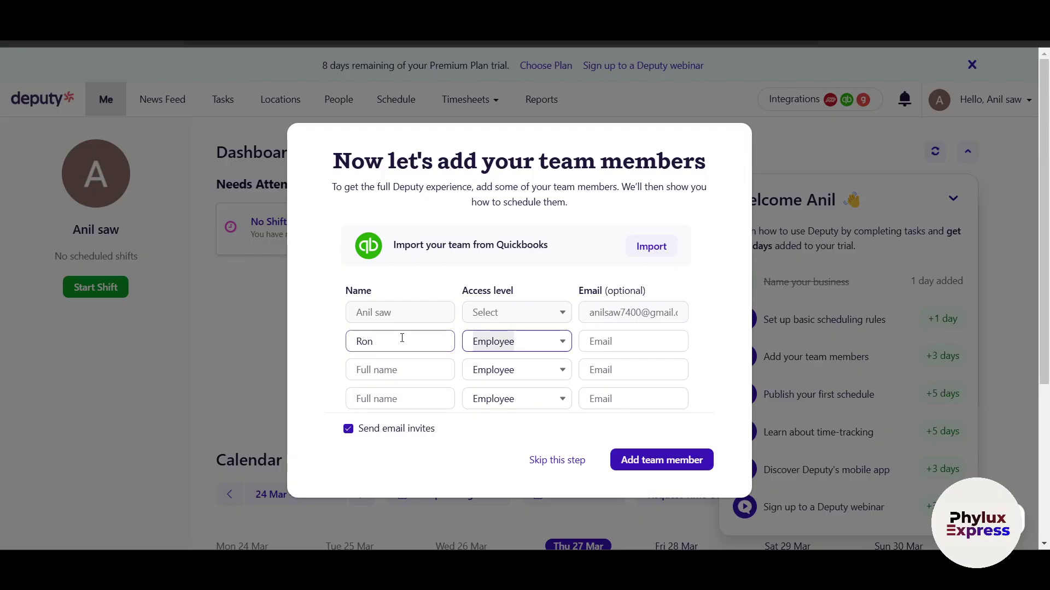
click(647, 340)
click(411, 368)
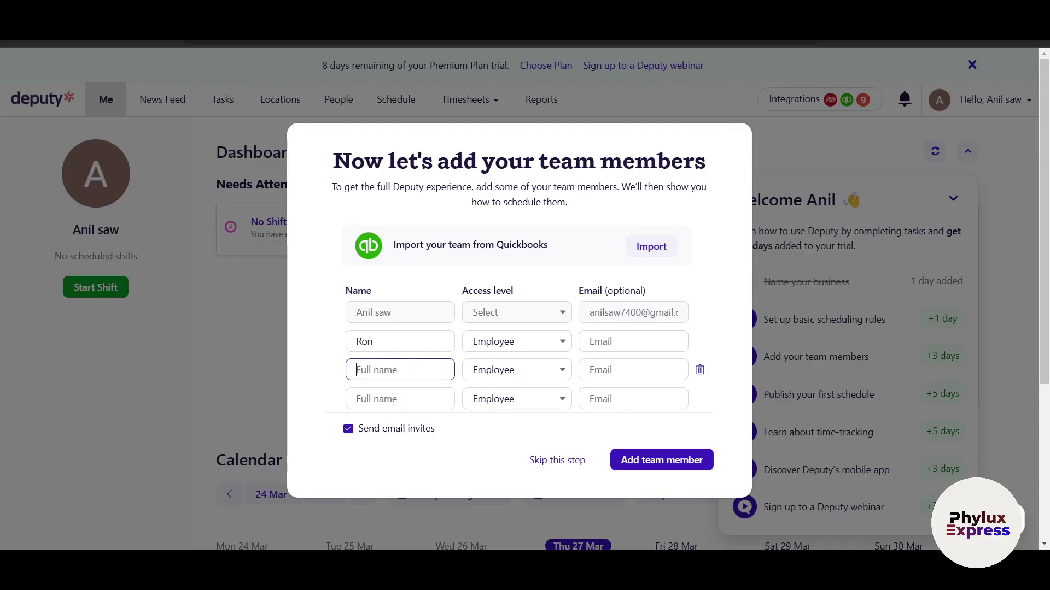
click(608, 342)
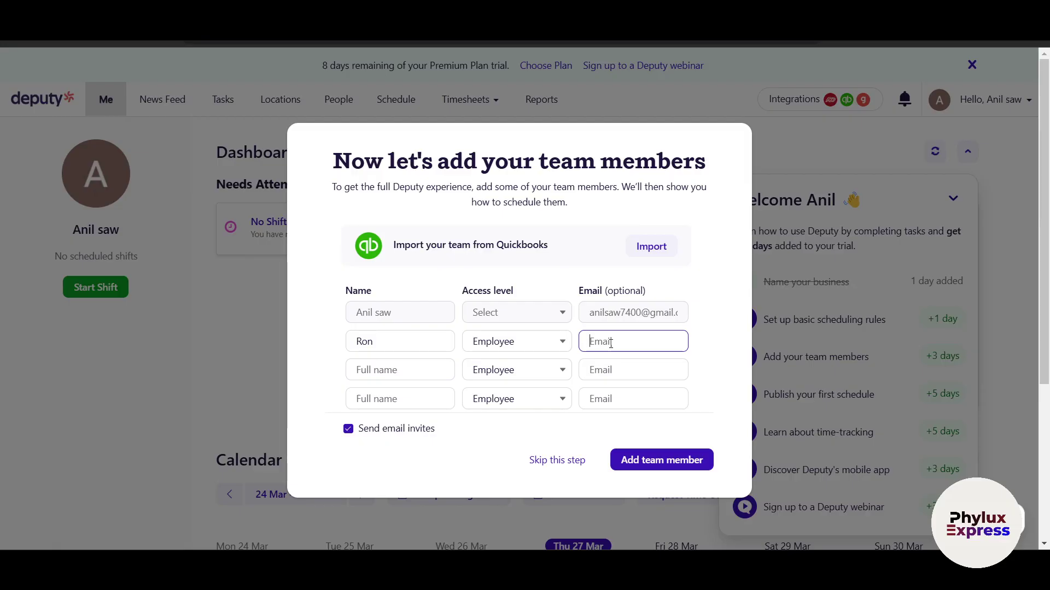
Step: Skip adding team members and close the setup completion dialog without starting scheduling
click(553, 464)
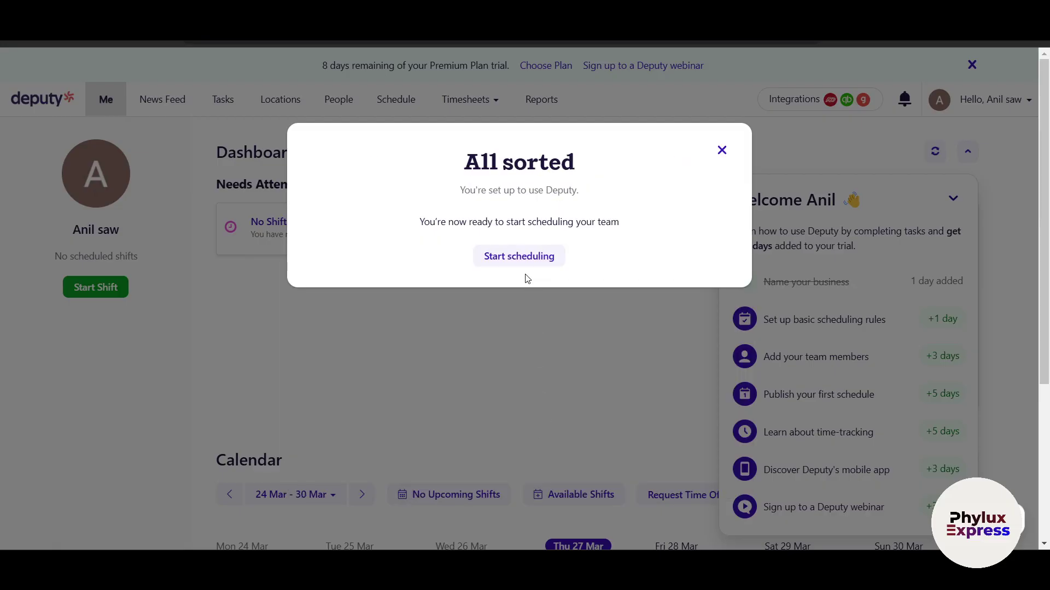
click(720, 151)
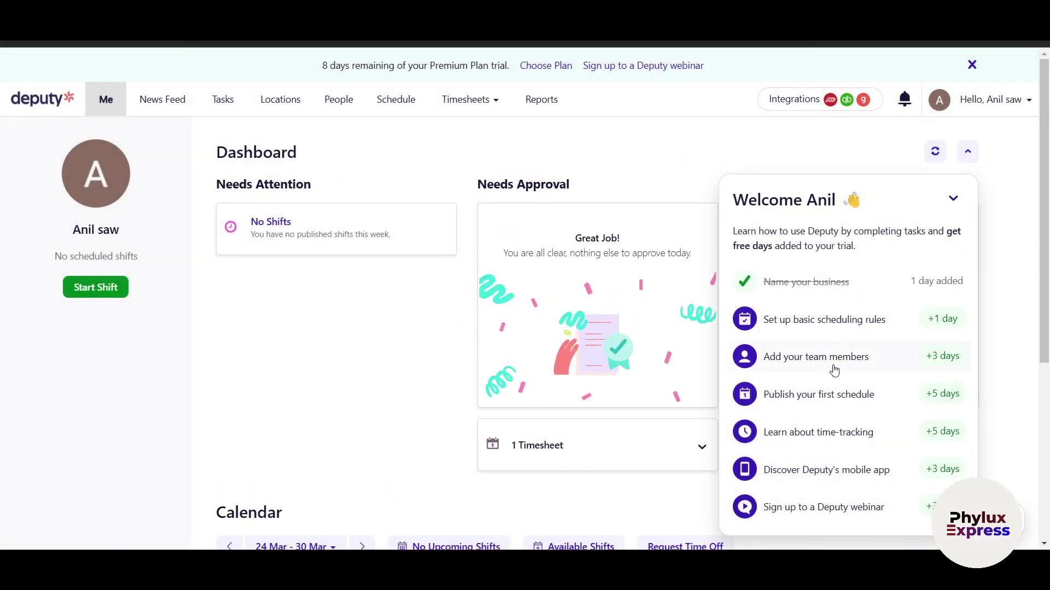
Step: Open the Deputy Essentials course from the basic scheduling rules task, look over its lessons, and return to the dashboard
click(834, 389)
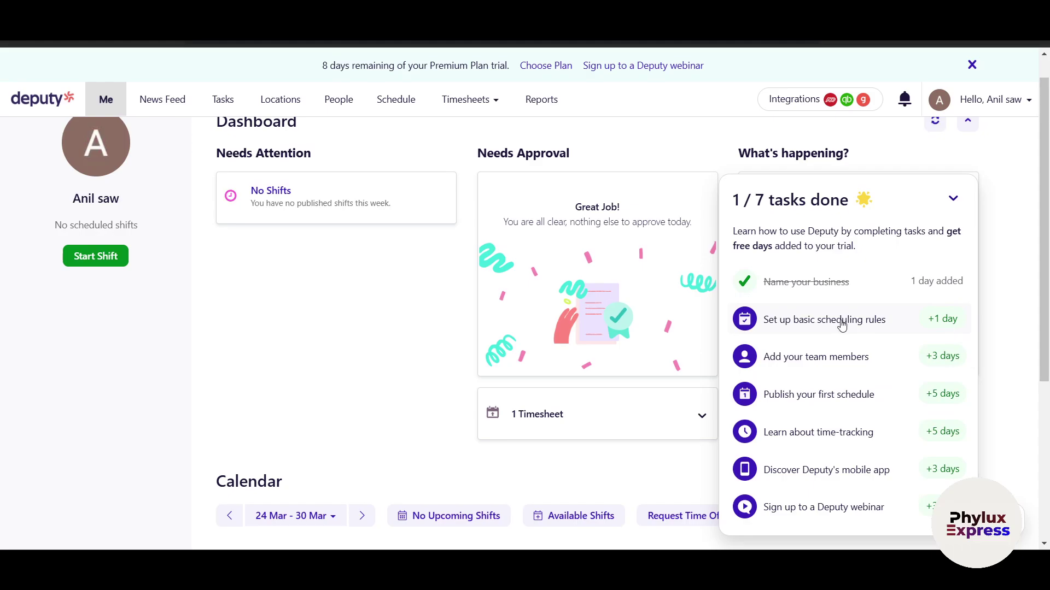
click(803, 328)
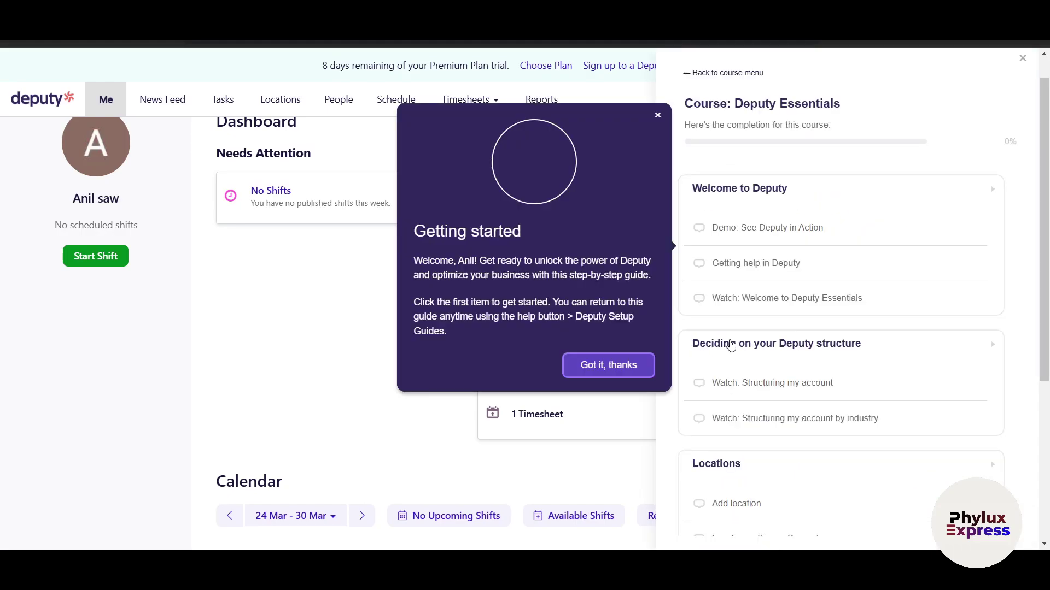
click(608, 372)
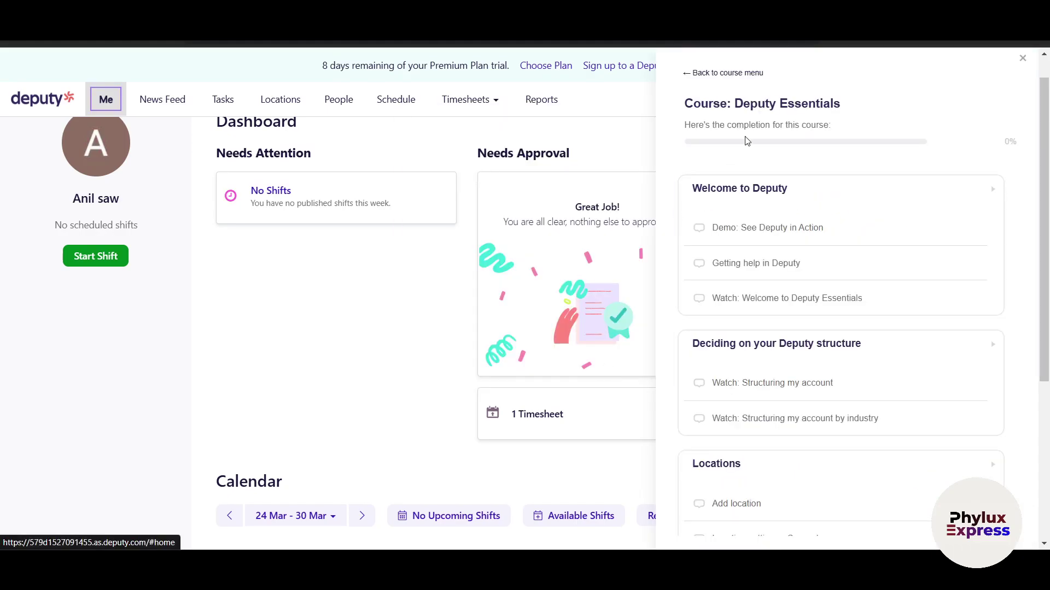
click(1022, 58)
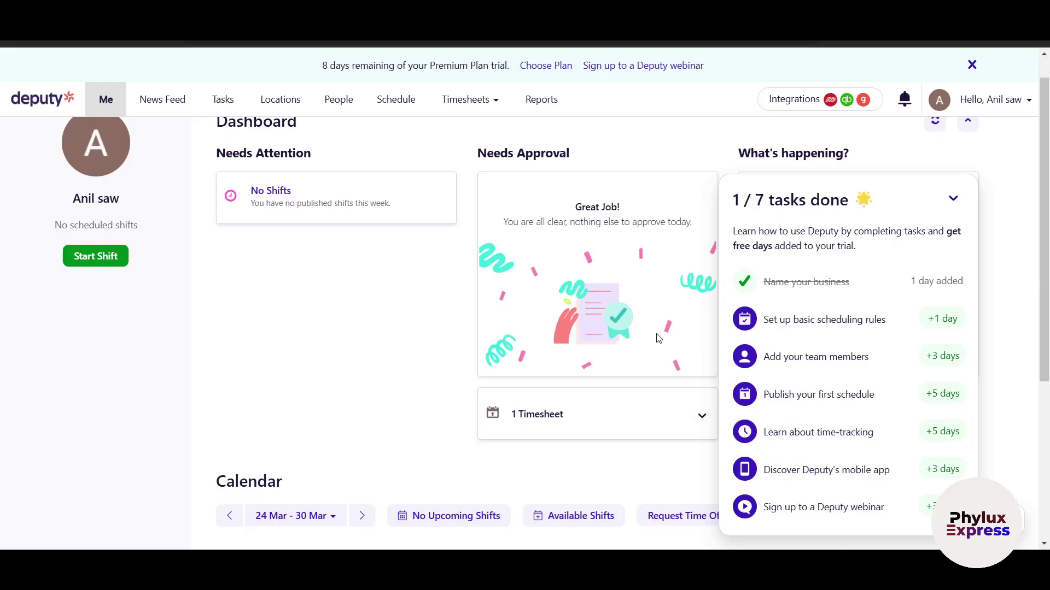
scroll(405, 282, up, 1)
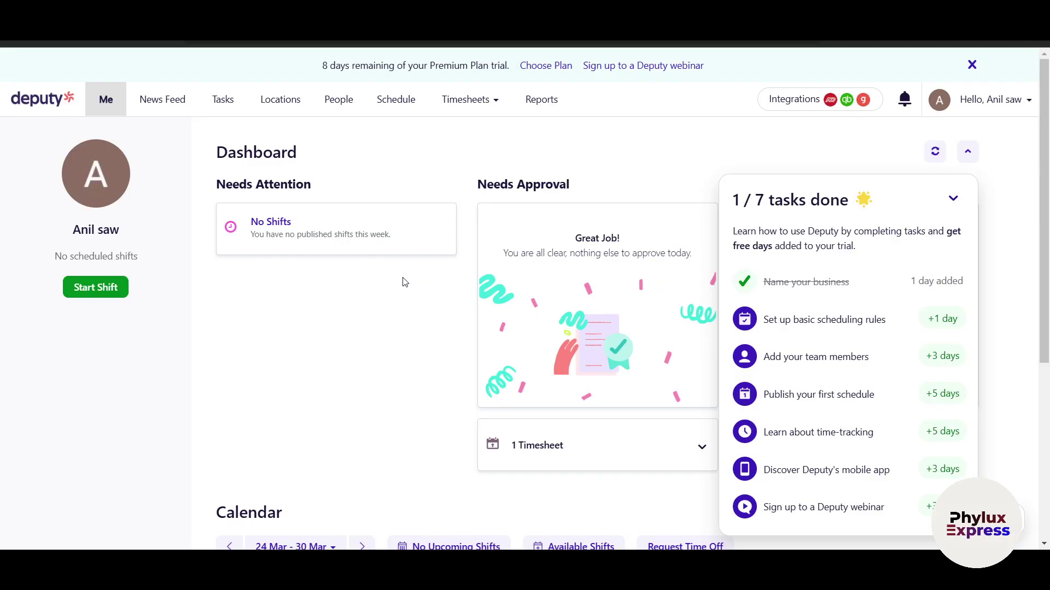
Step: Look over the dashboard's weekly calendar and collapse the trial task checklist
scroll(405, 282, down, 5)
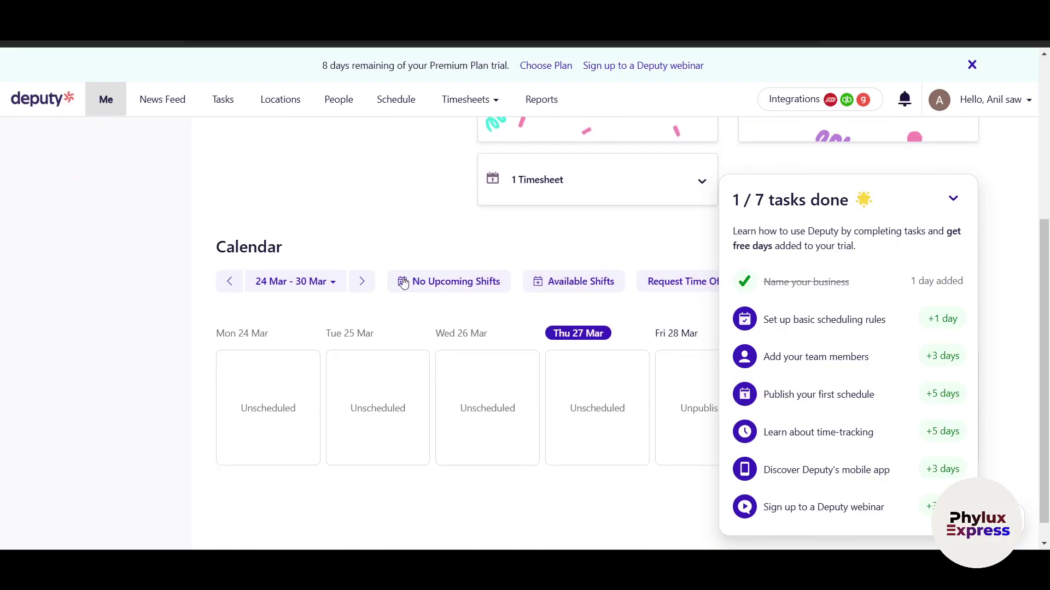
click(952, 197)
scroll(453, 267, up, 5)
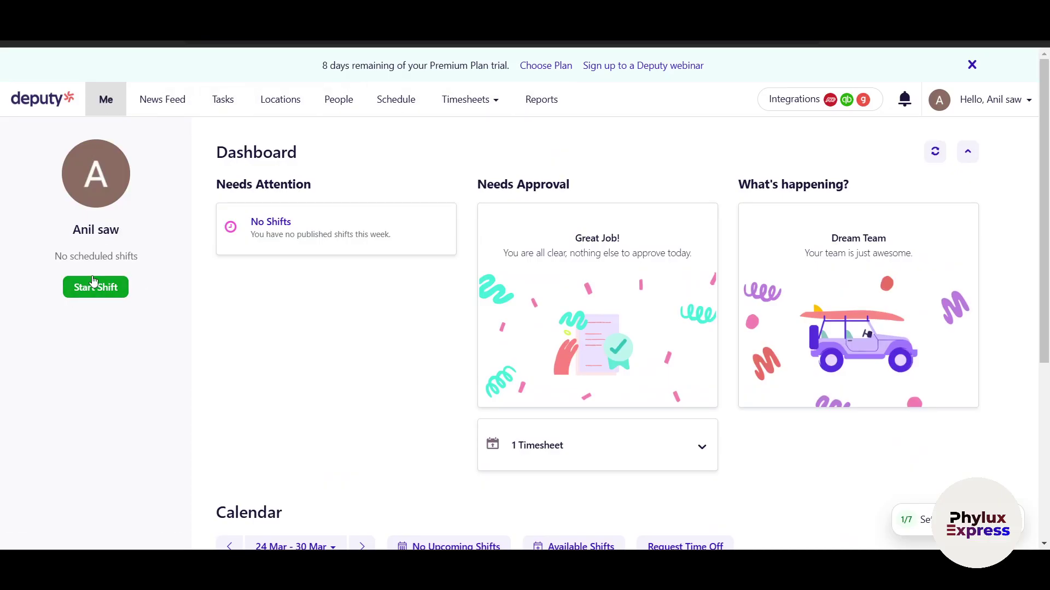
Step: Start a new post in the News Feed and share it with All, including the Phylux EXP location
click(161, 104)
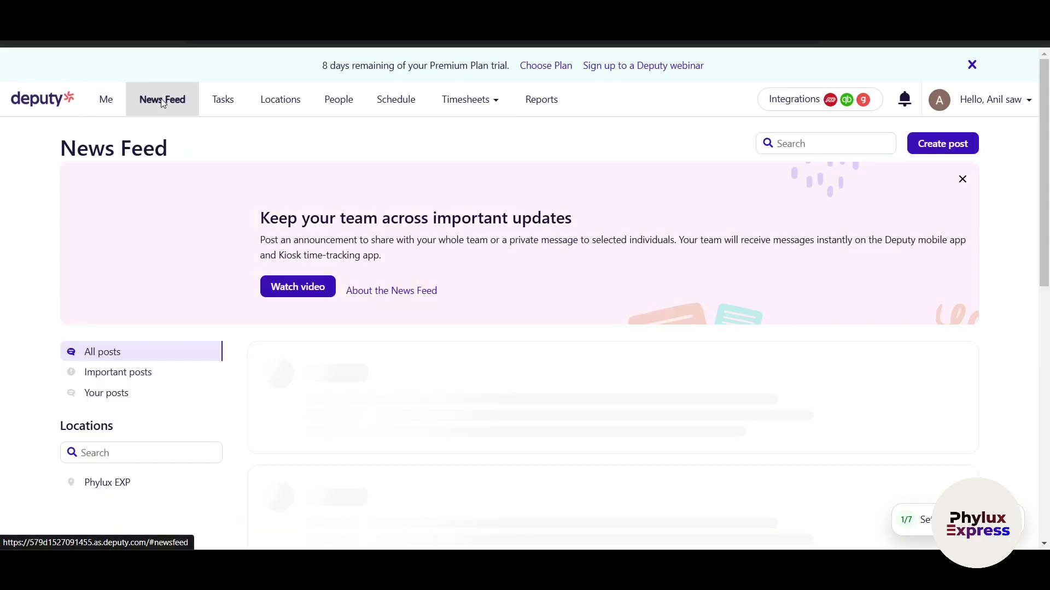
scroll(428, 306, down, 1)
scroll(428, 306, down, 1)
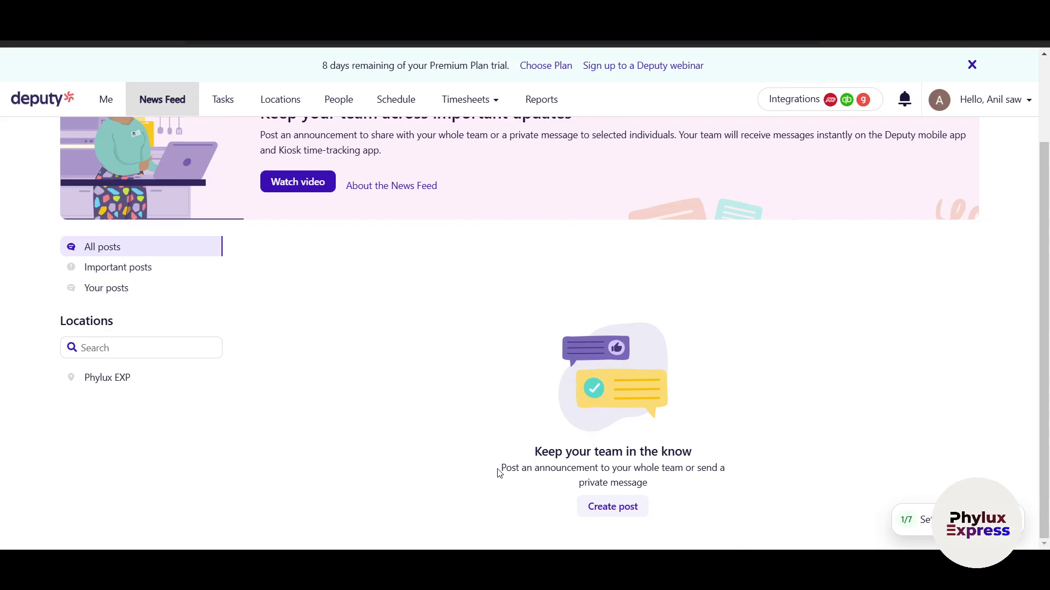
click(612, 506)
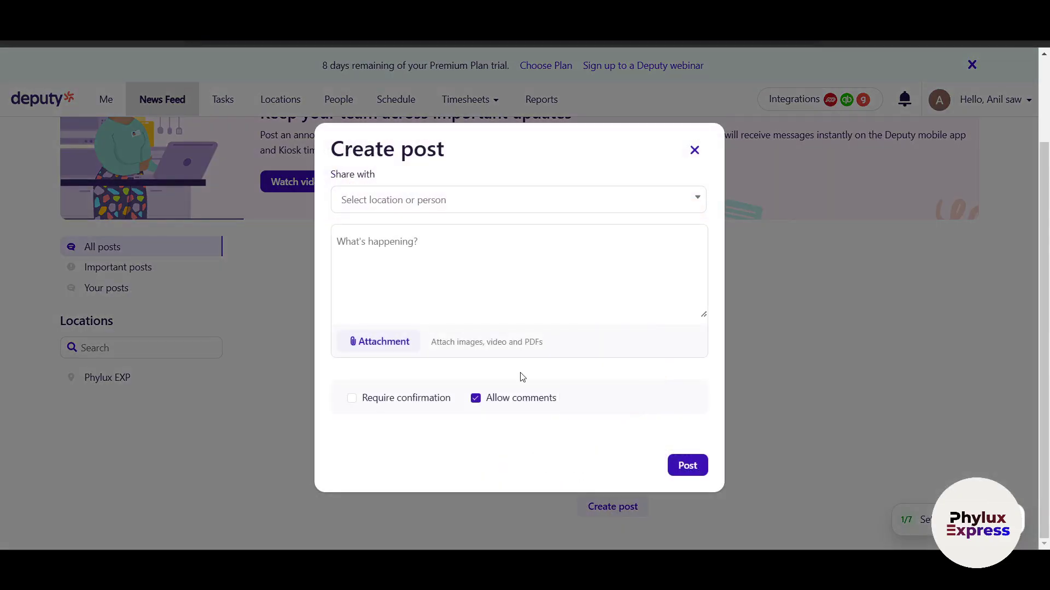
click(426, 201)
click(416, 235)
click(490, 300)
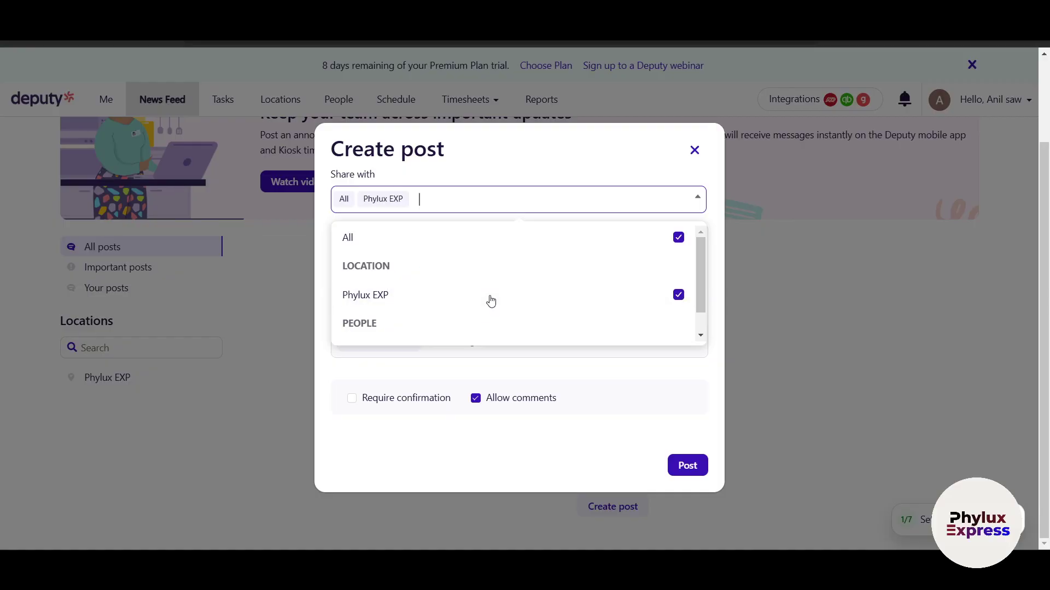
click(658, 473)
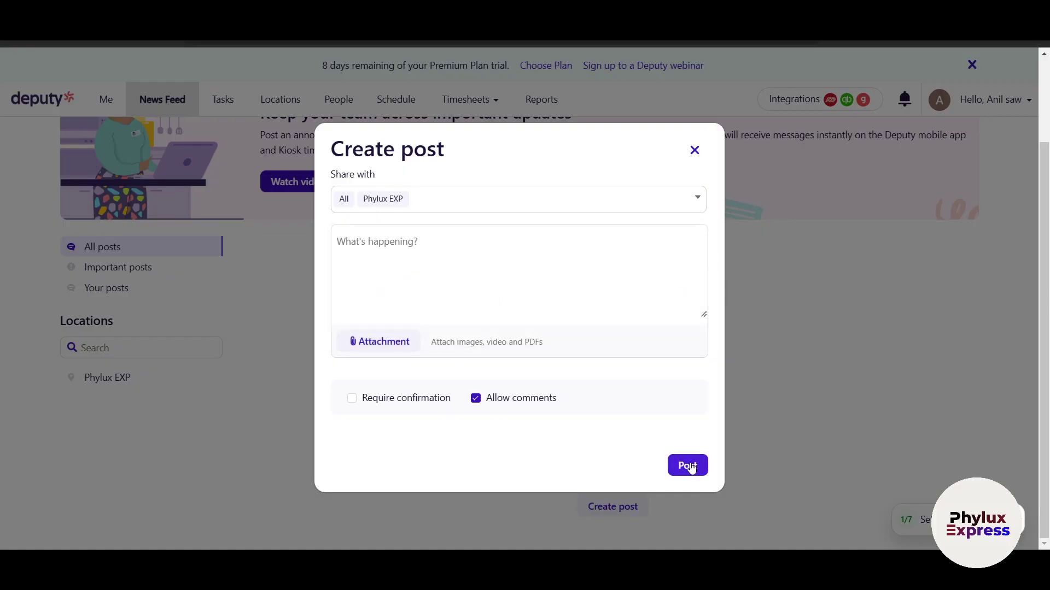
Step: Write "Hey Ware in Deputy !" as the message and publish the post
click(527, 457)
text(H)
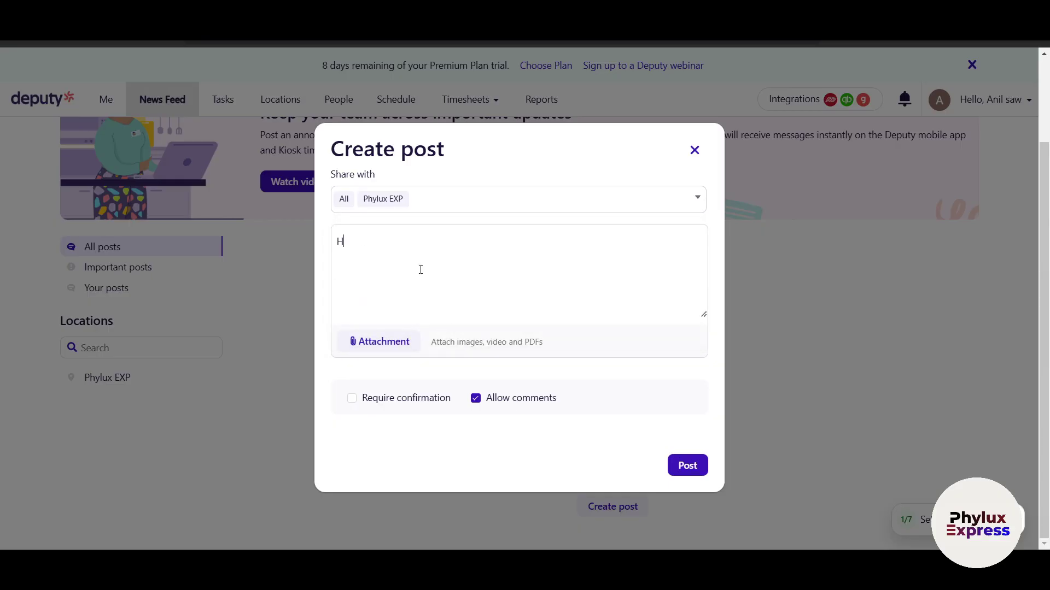
text(ey Ware)
click(685, 465)
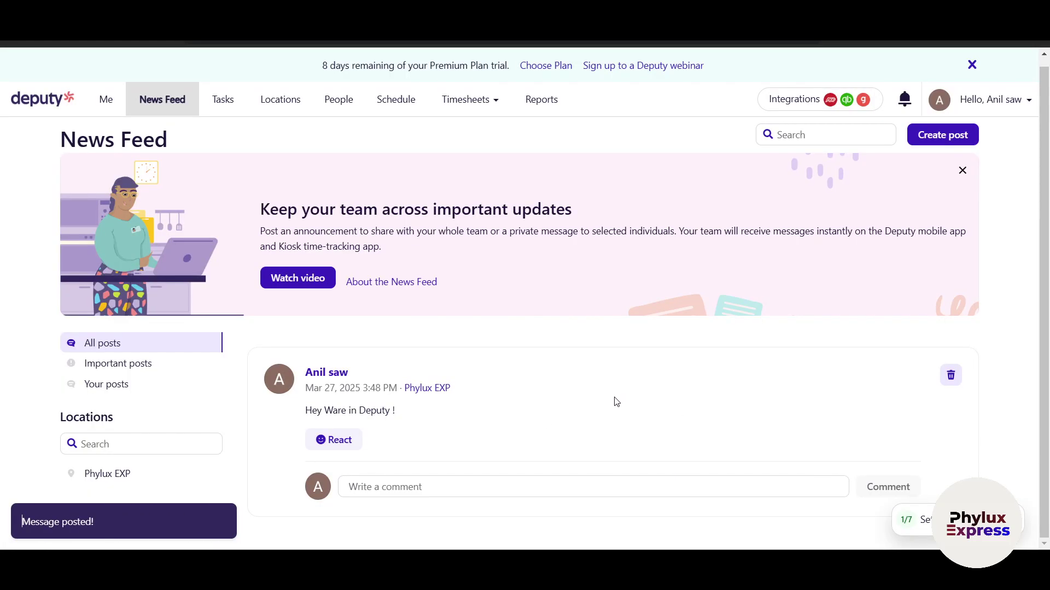
scroll(617, 402, up, 1)
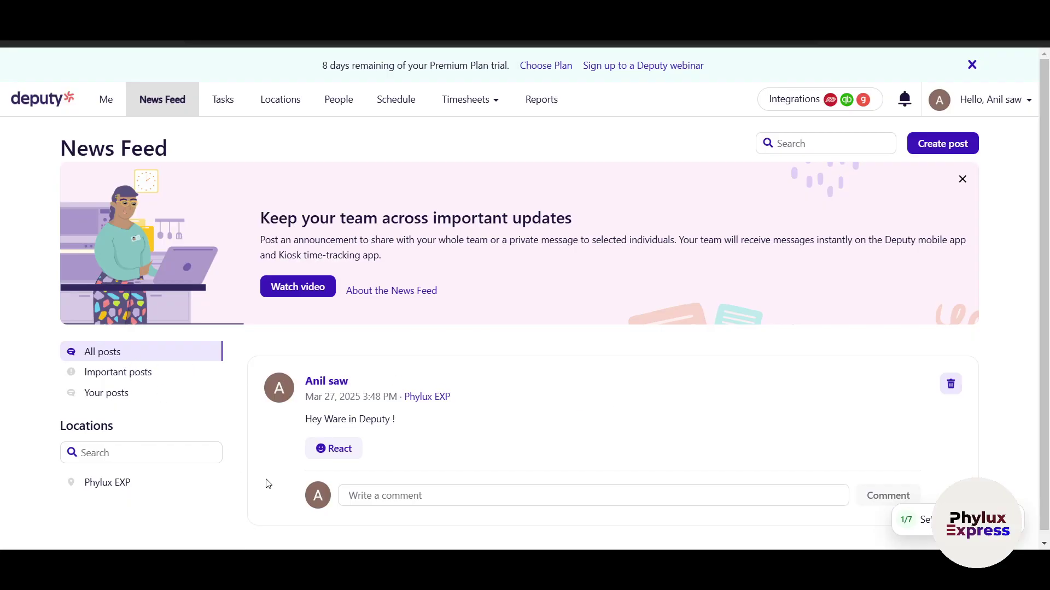
Step: View the blank post form, close it, and filter the News Feed to important posts
click(954, 147)
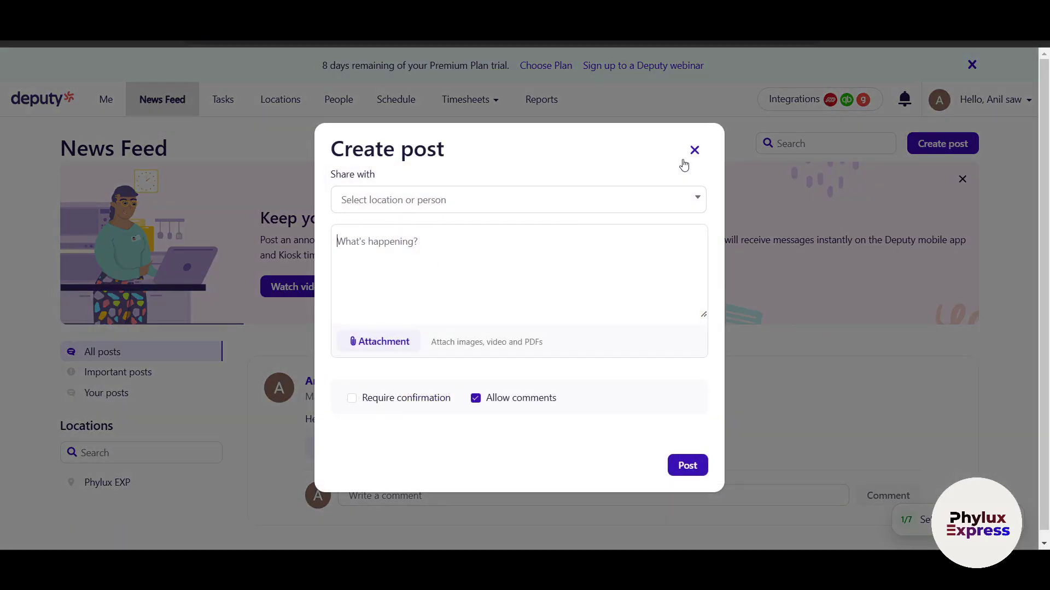
click(694, 150)
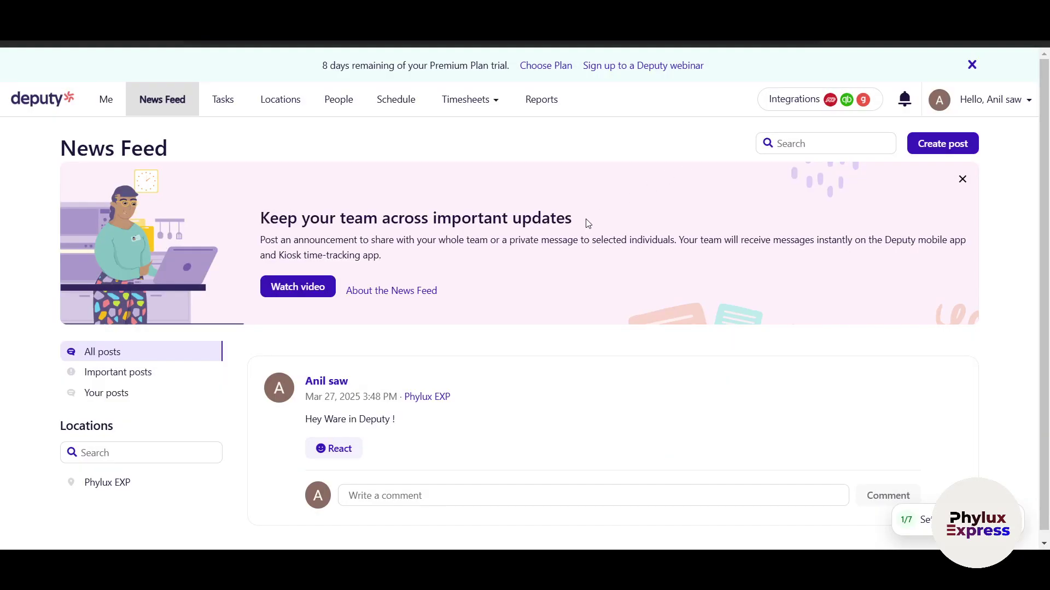
click(129, 375)
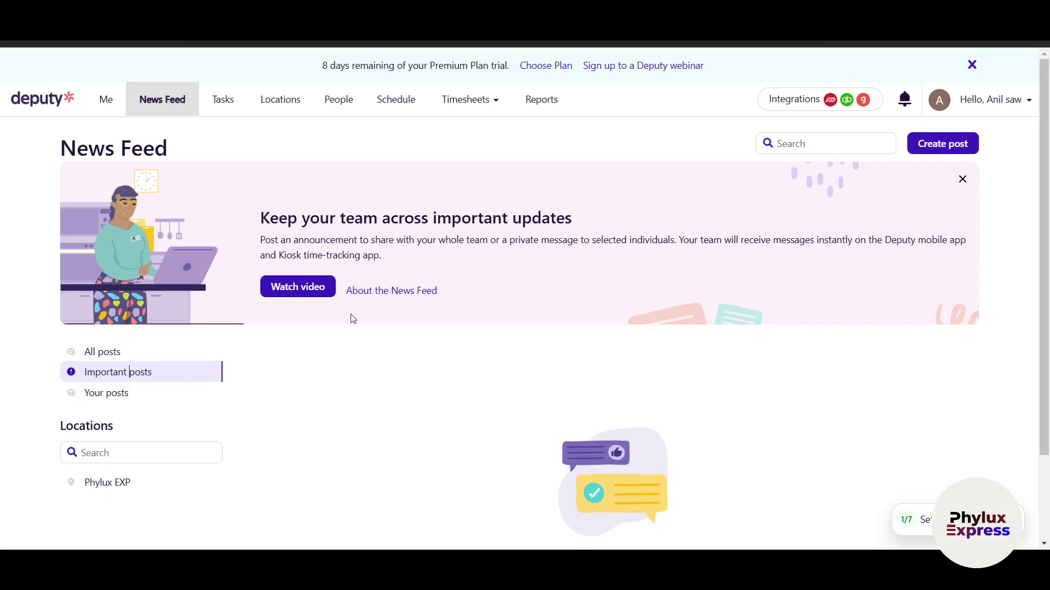
drag(831, 241, 920, 244)
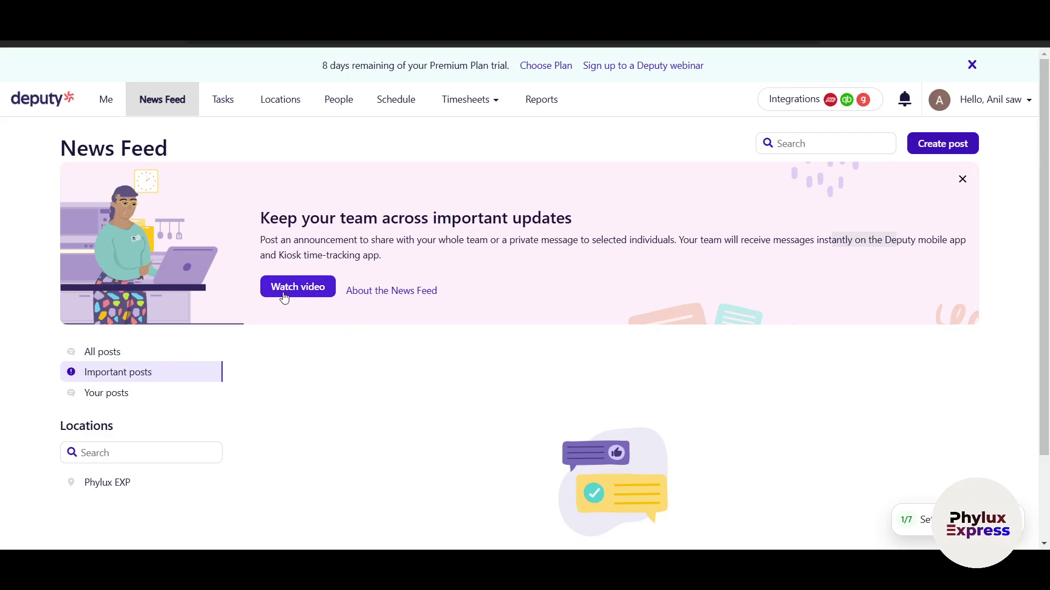
Step: Start another News Feed post and share it only with the one listed person
click(944, 143)
scroll(380, 360, down, 2)
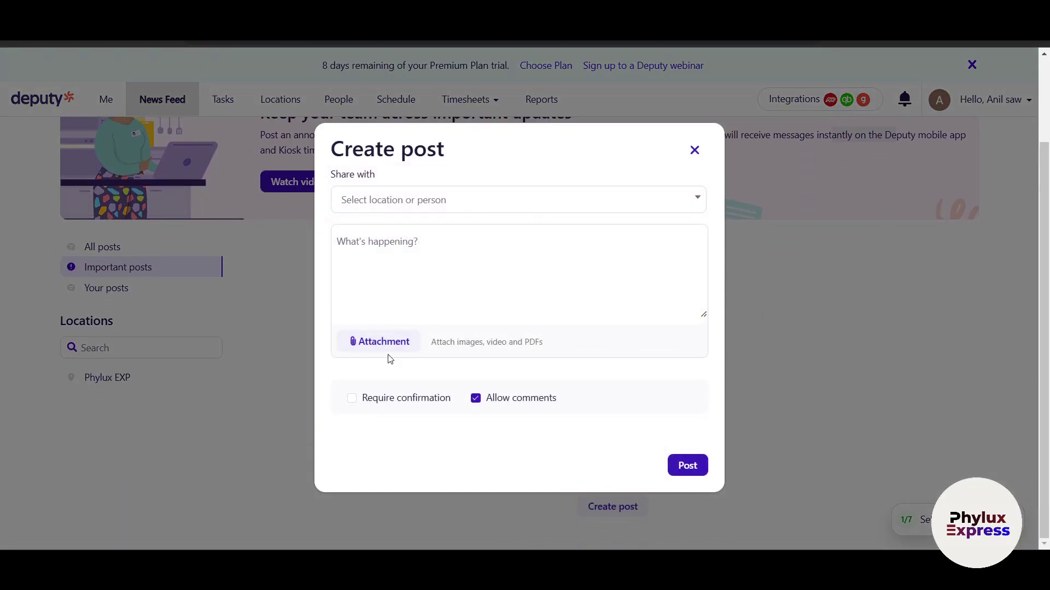
click(634, 192)
scroll(505, 266, down, 1)
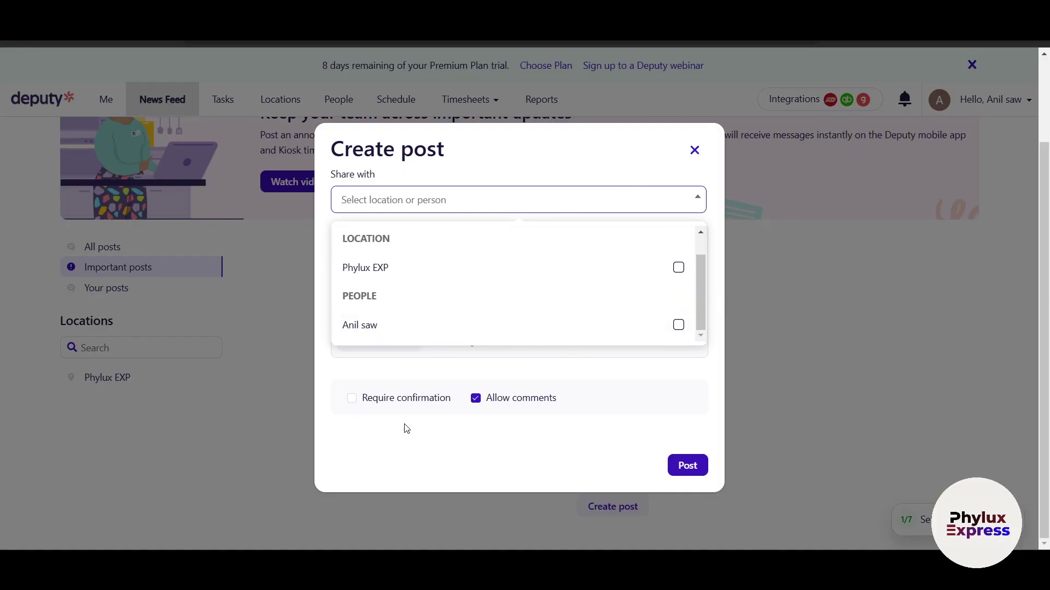
click(685, 329)
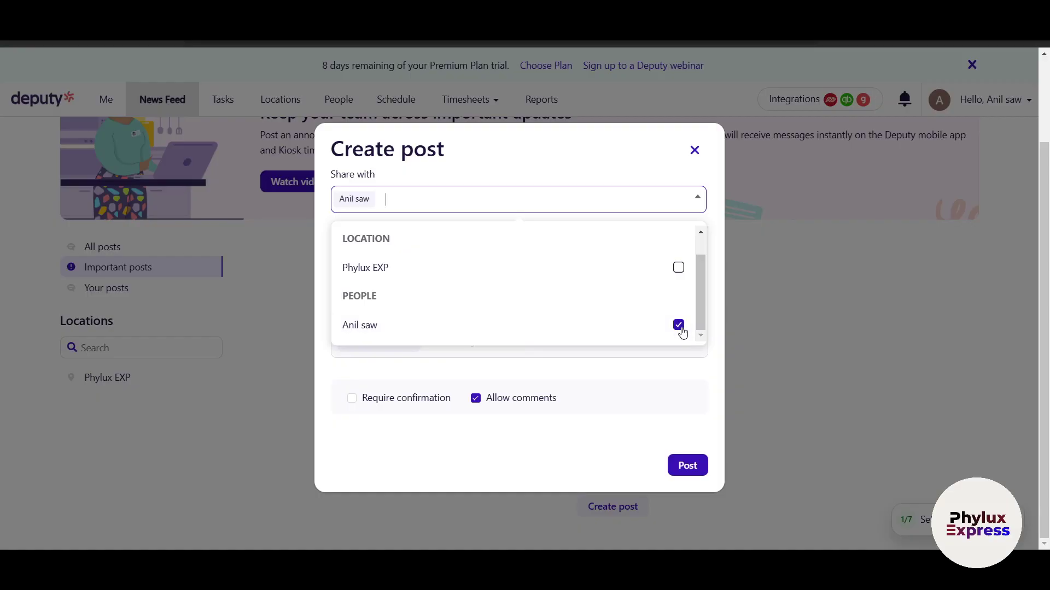
click(534, 377)
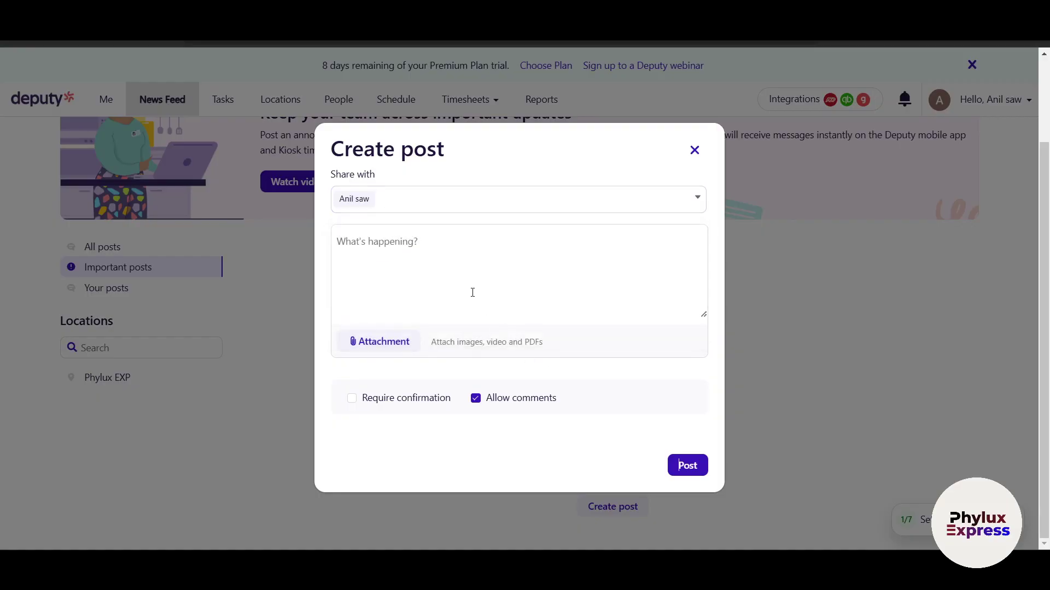
Step: Write "Can you join me ?" as the message and publish the post
click(447, 268)
text(Can you join m)
click(682, 470)
scroll(415, 370, up, 2)
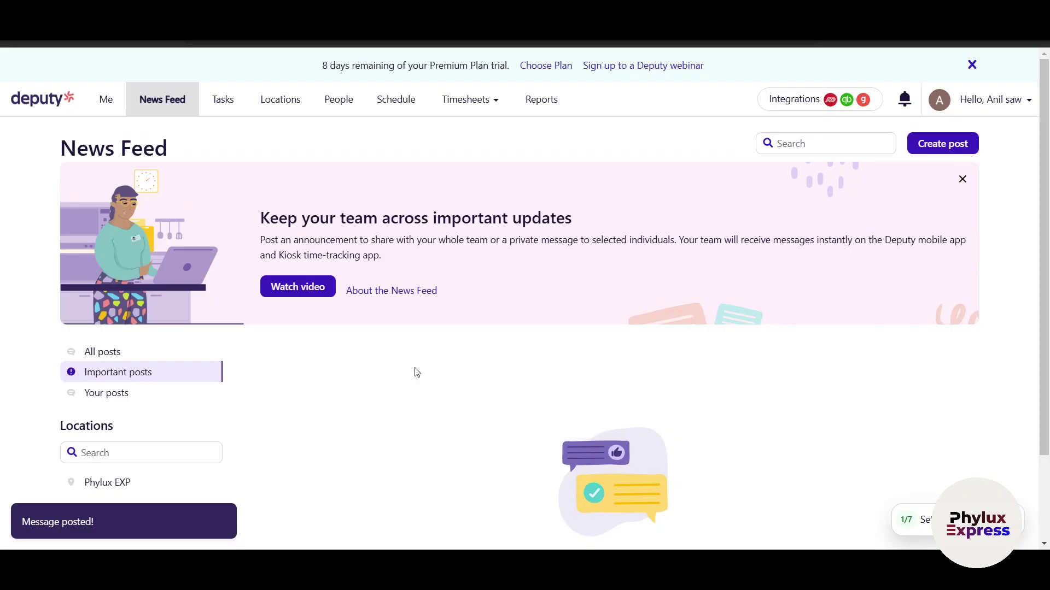
Step: Look through the important posts and switch the News Feed back to all posts
scroll(417, 372, down, 2)
scroll(417, 373, up, 2)
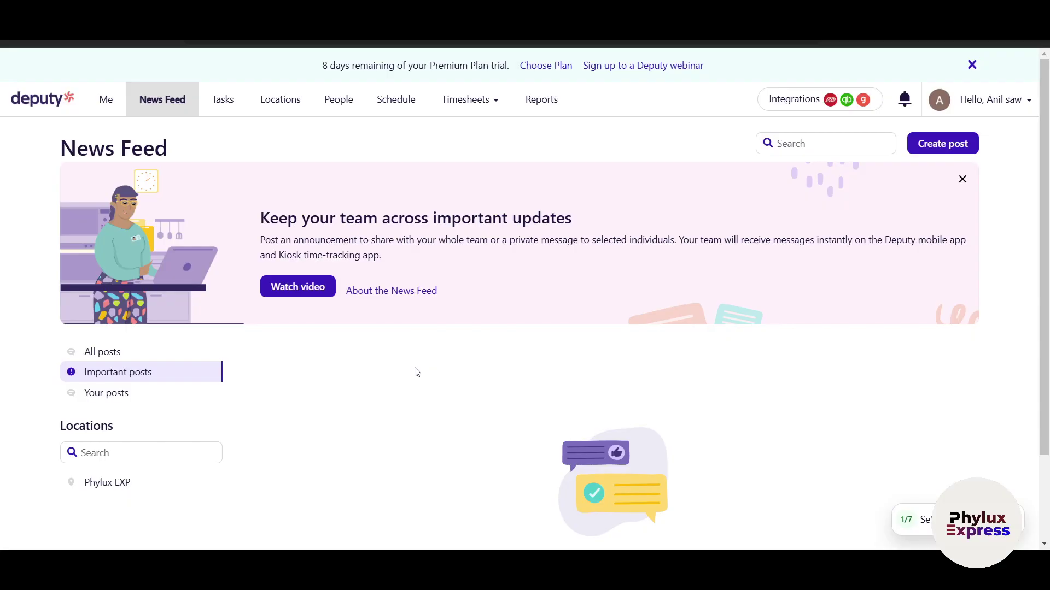
scroll(418, 373, down, 2)
scroll(416, 373, up, 2)
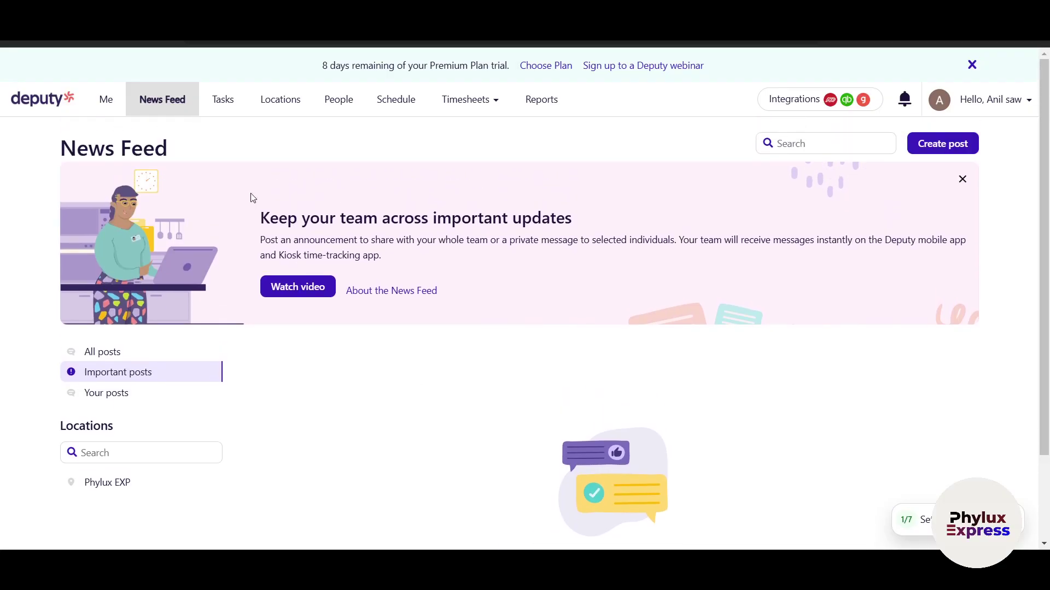
click(123, 352)
scroll(370, 440, down, 4)
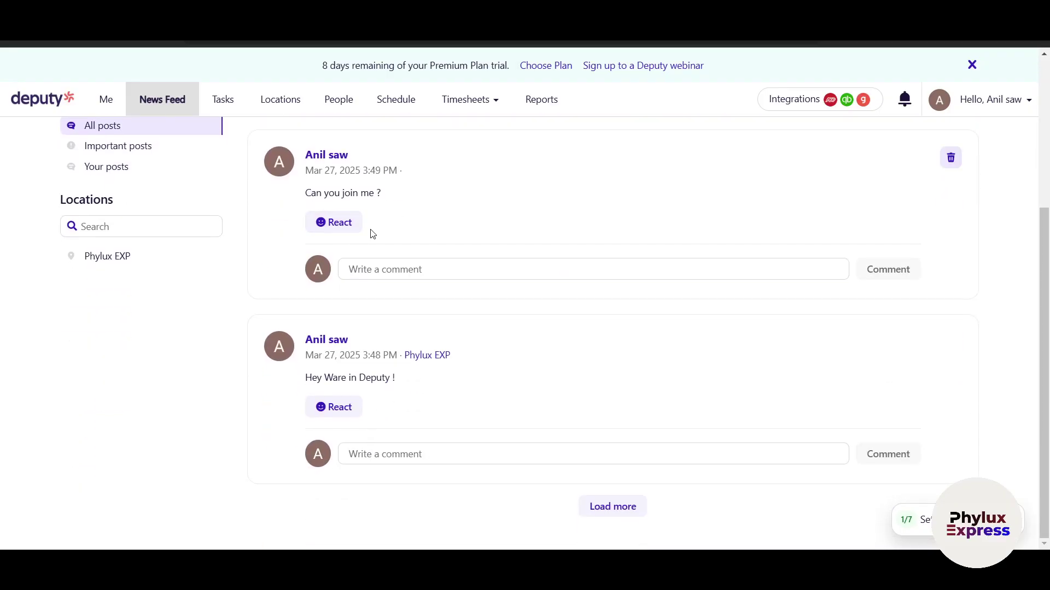
Step: Add the comment "yes sure" to the "Can you join me ?" post
click(353, 269)
text(yes sure)
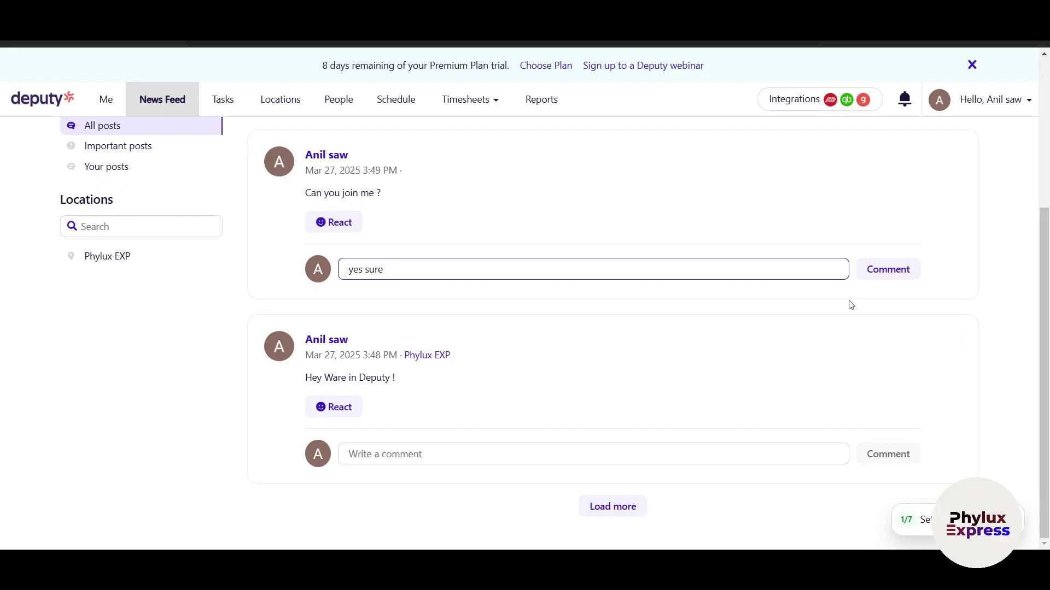
click(883, 272)
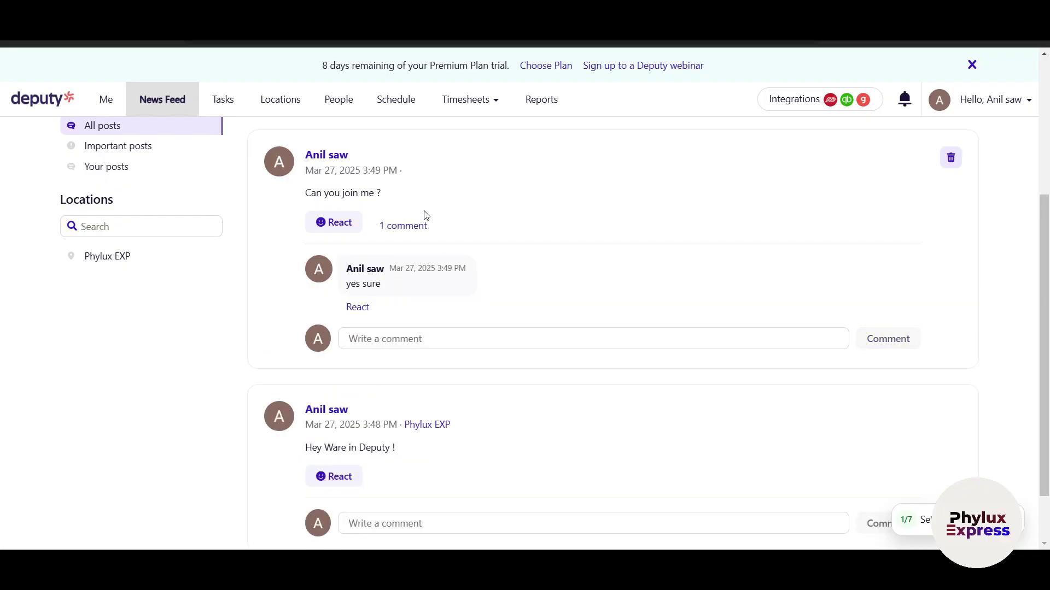
scroll(429, 230, up, 3)
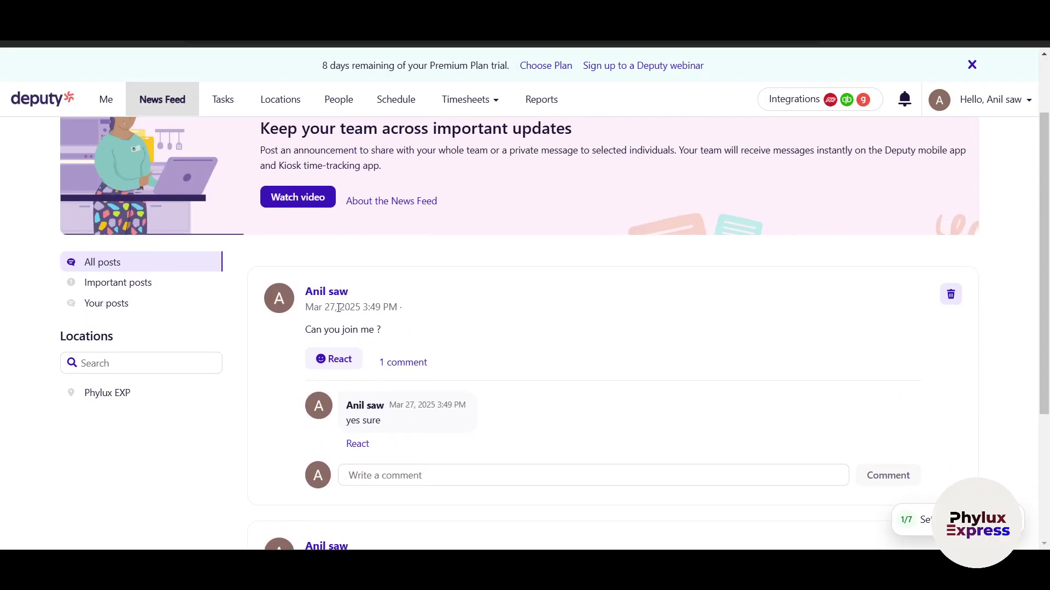
scroll(518, 356, up, 2)
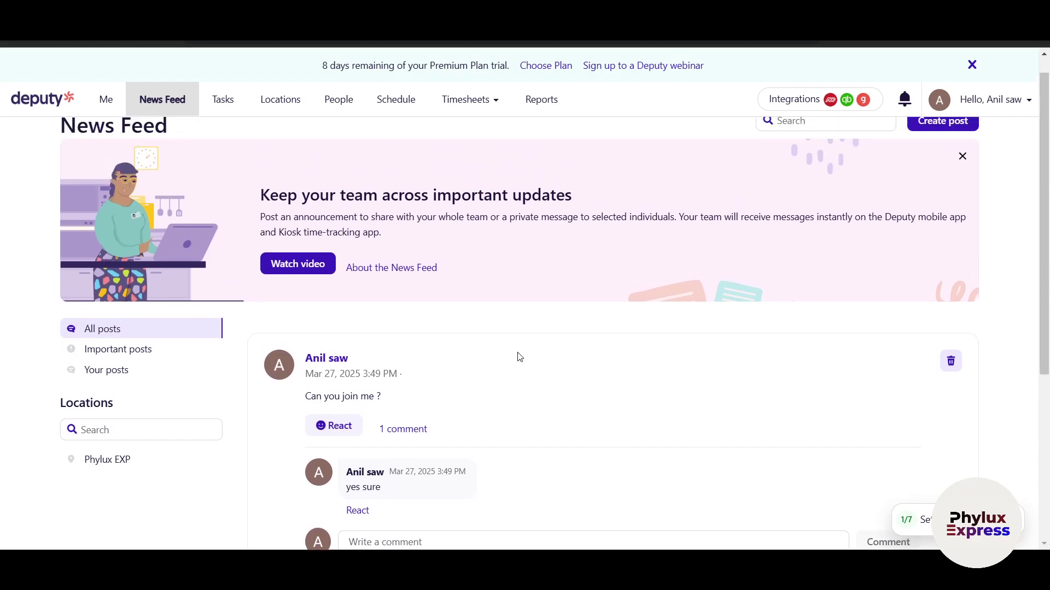
Step: Create a task for a whole area in Tasks and name it "Coffee Machine"
click(225, 106)
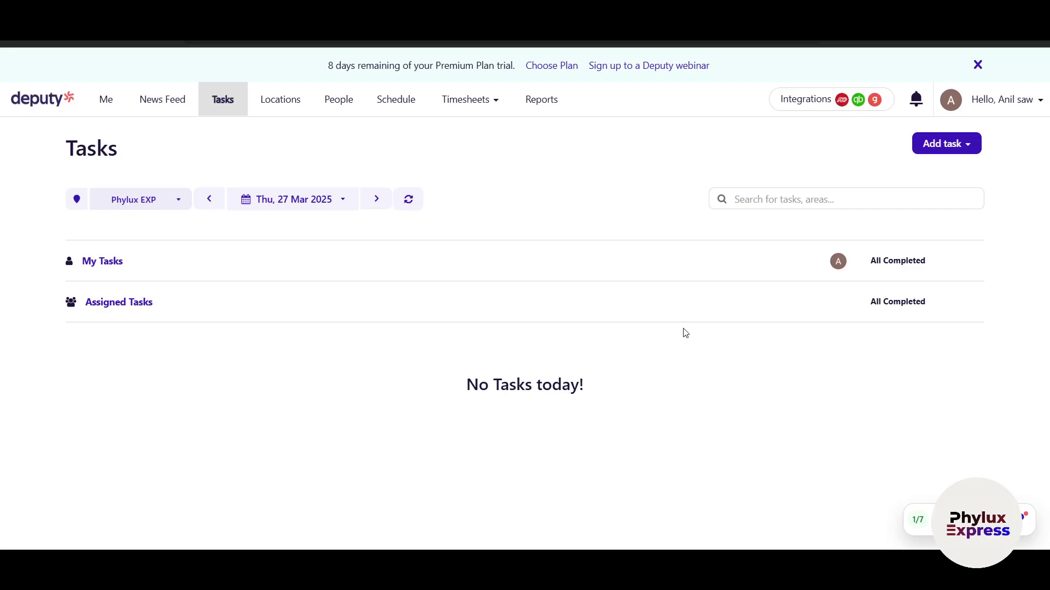
click(974, 146)
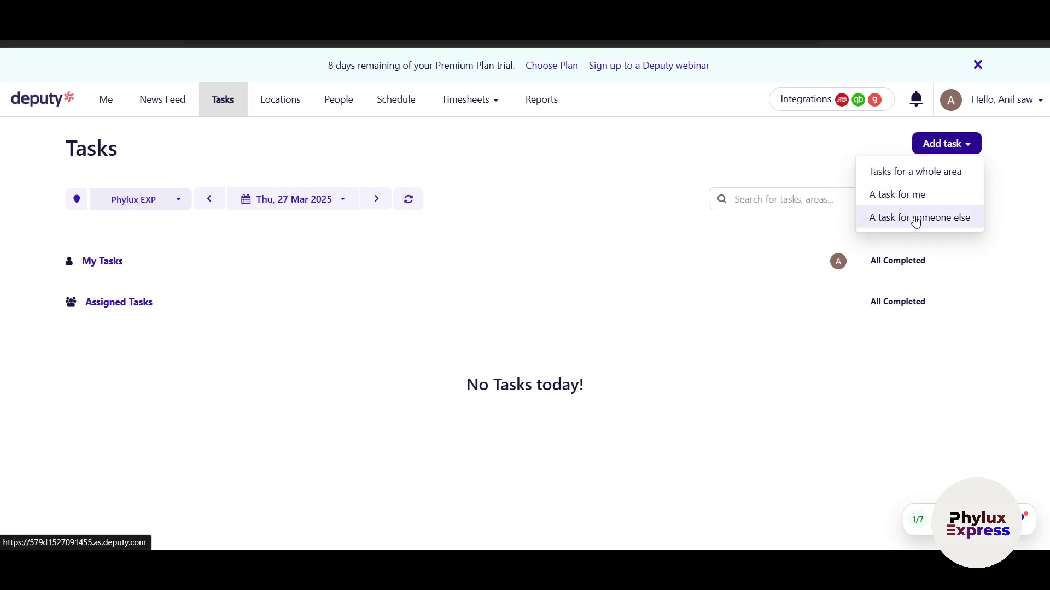
click(919, 173)
click(362, 230)
text(Coffee Machine)
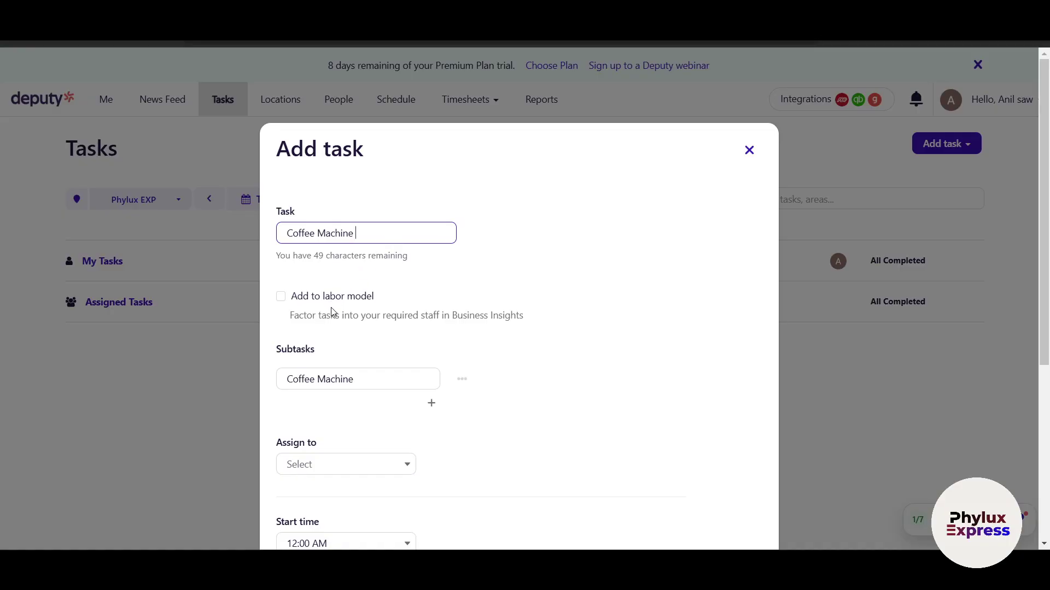
Step: Add the subtasks "Fix it" and "Check it" to the Coffee Machine task
scroll(334, 313, down, 3)
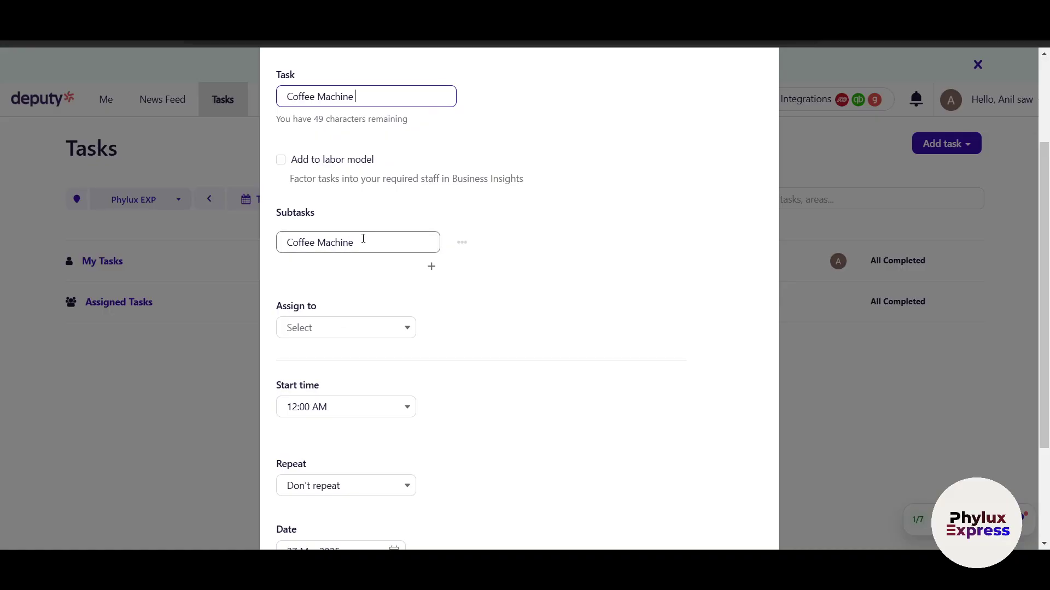
click(430, 268)
click(392, 277)
text(Fix it)
click(431, 301)
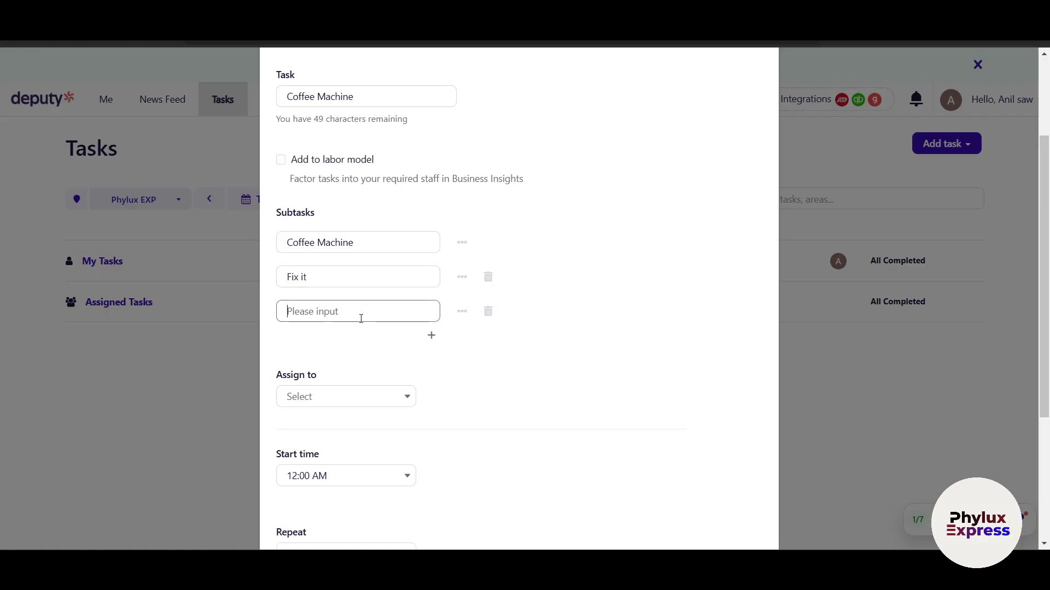
text(Check it)
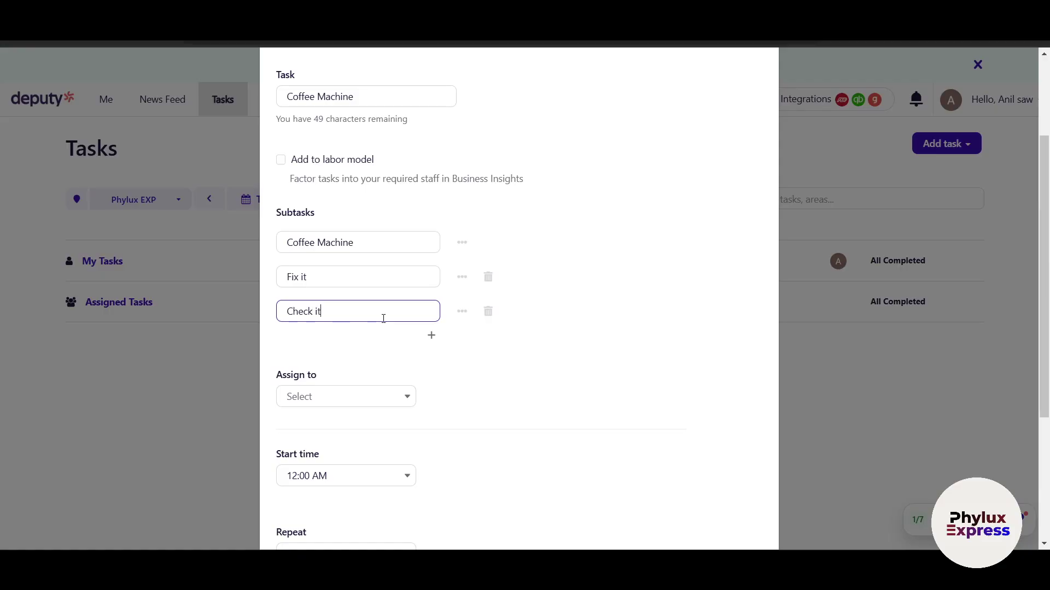
Step: Assign the Coffee Machine task to the Manager area
scroll(405, 320, down, 1)
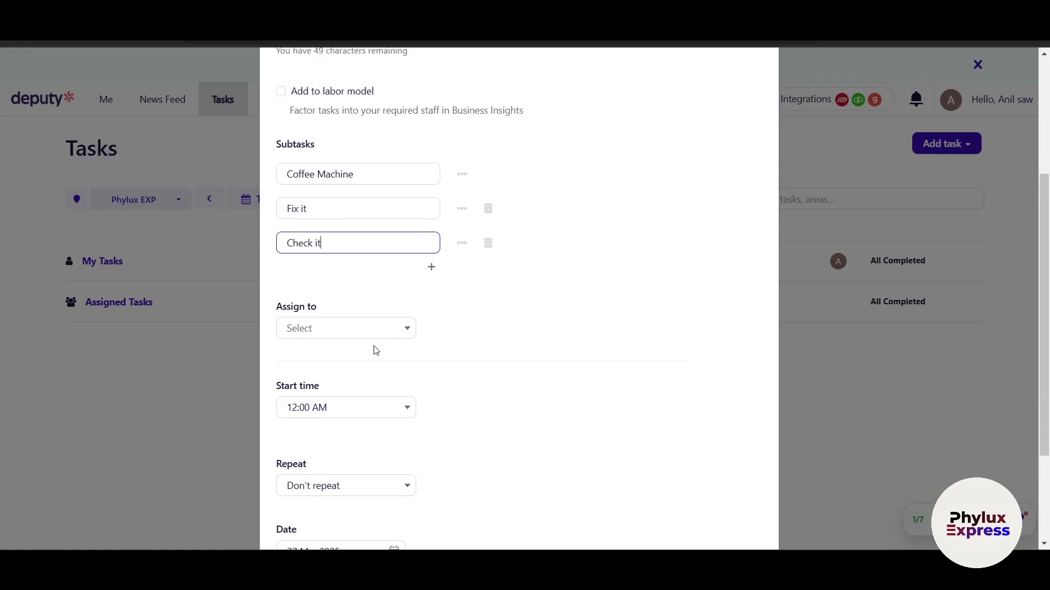
click(375, 334)
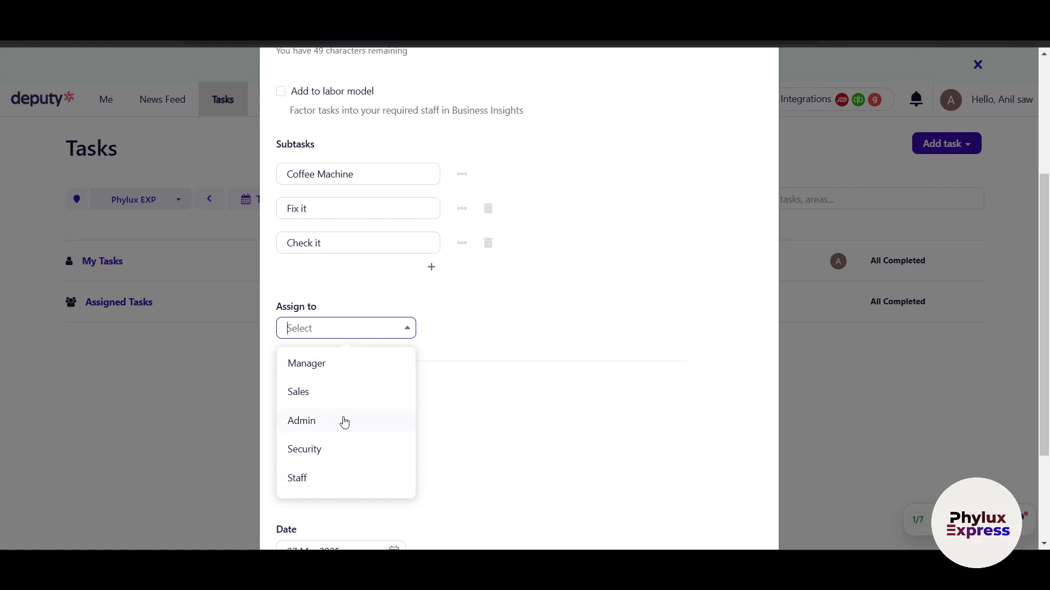
click(344, 373)
scroll(429, 366, up, 1)
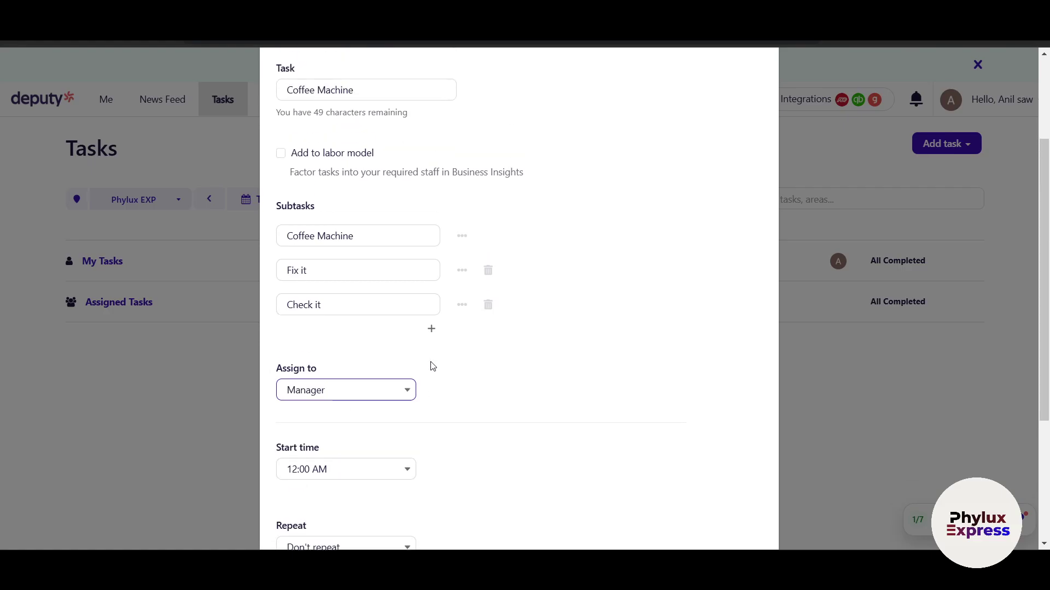
Step: Set the Coffee Machine task's start time to 07:00 AM
scroll(438, 365, down, 2)
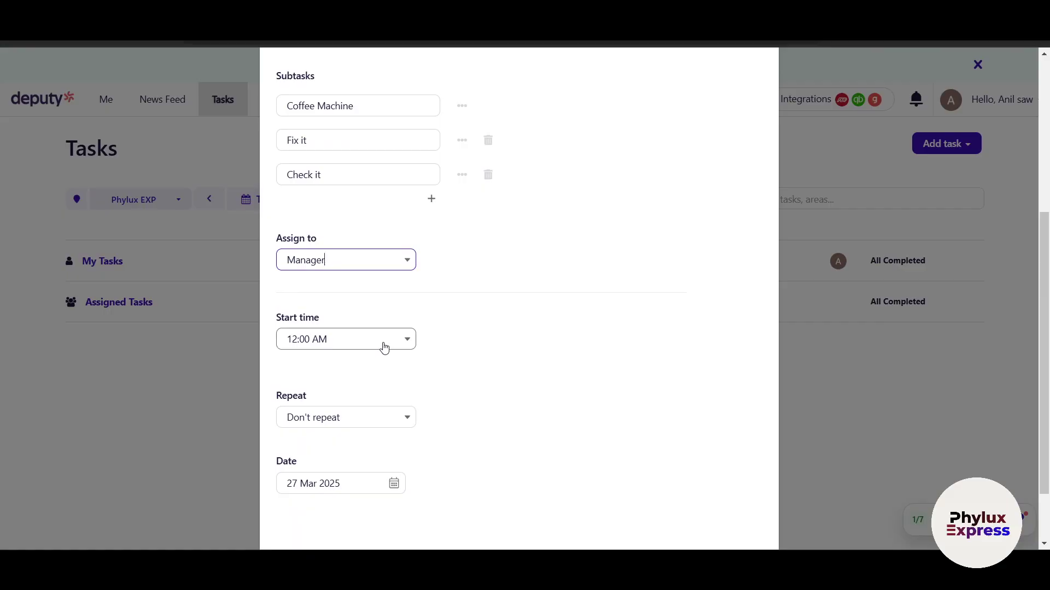
click(404, 336)
click(396, 342)
scroll(350, 404, down, 15)
scroll(335, 441, up, 8)
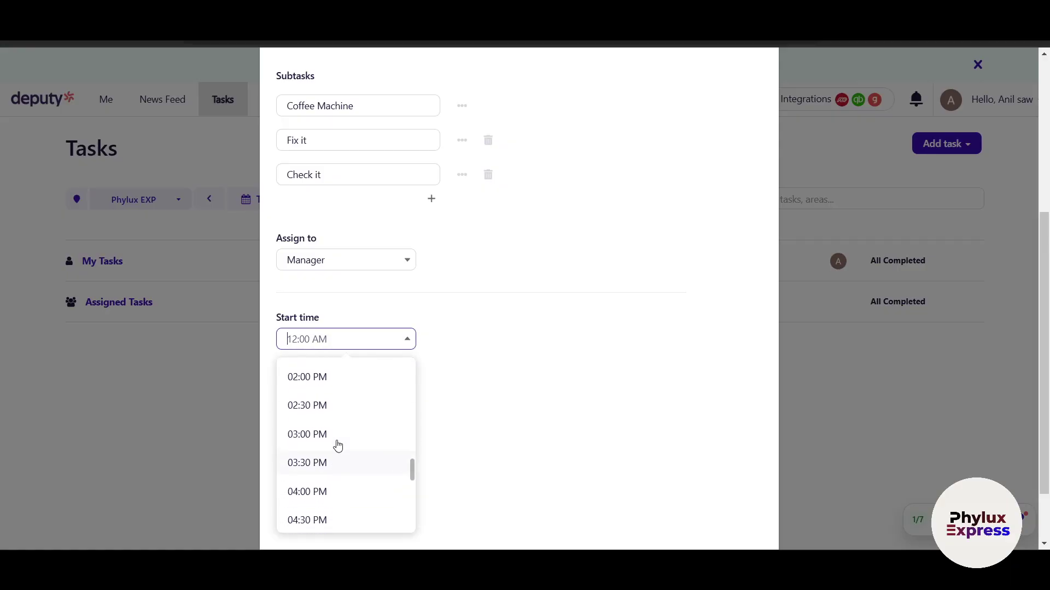
click(326, 374)
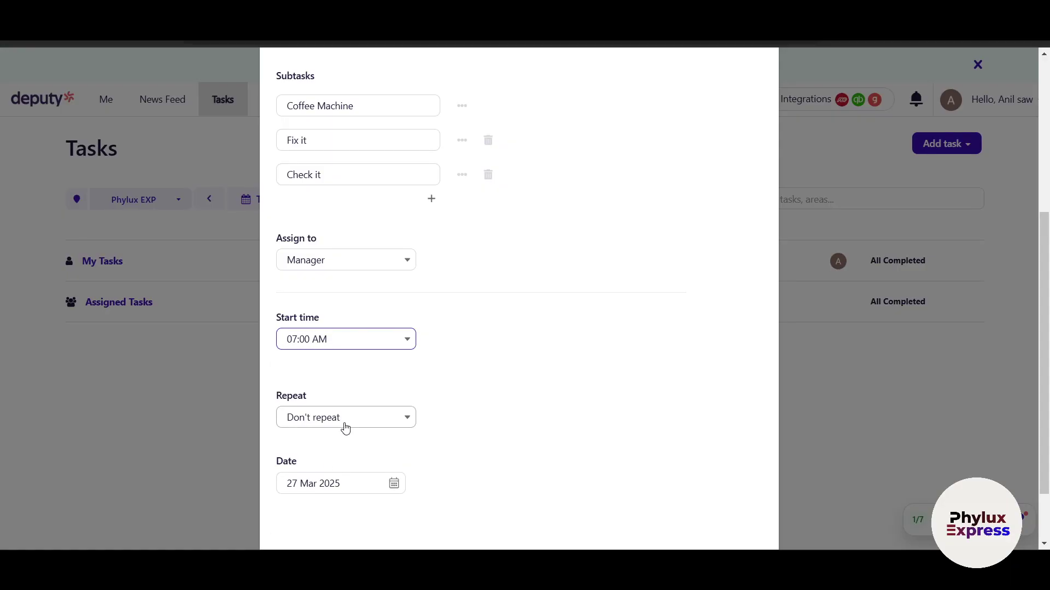
Step: Set the Coffee Machine task to repeat Daily and save the task
scroll(393, 337, down, 2)
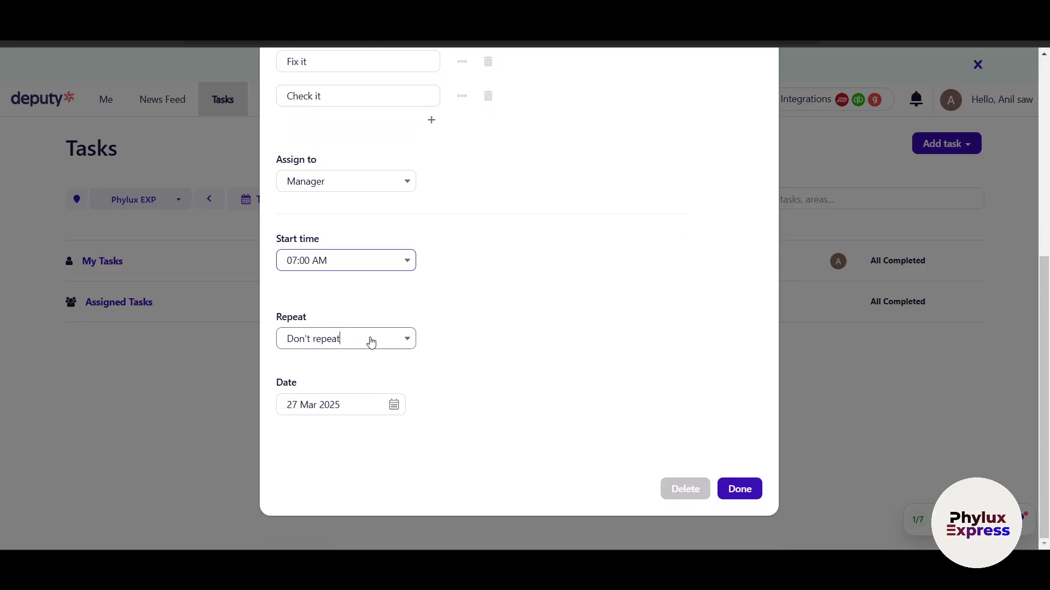
click(368, 342)
click(328, 406)
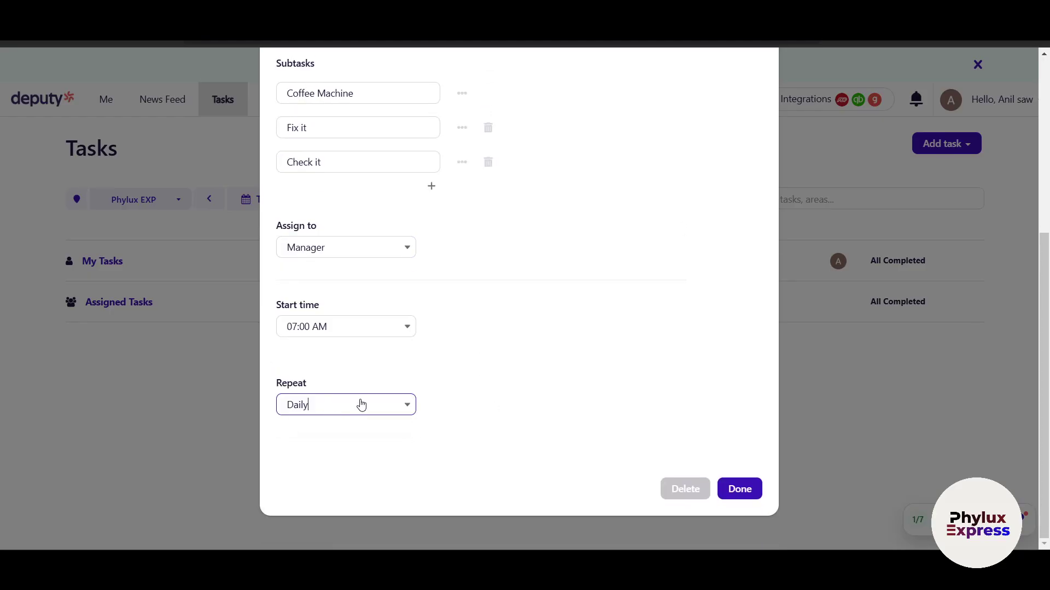
scroll(538, 354, up, 6)
scroll(538, 352, down, 5)
click(319, 410)
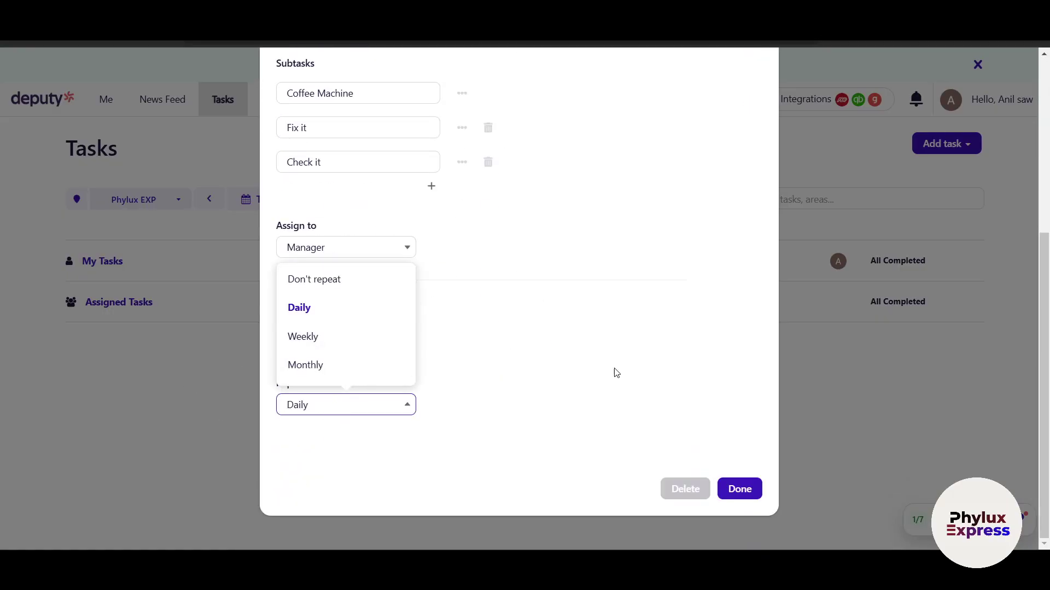
click(532, 339)
click(747, 493)
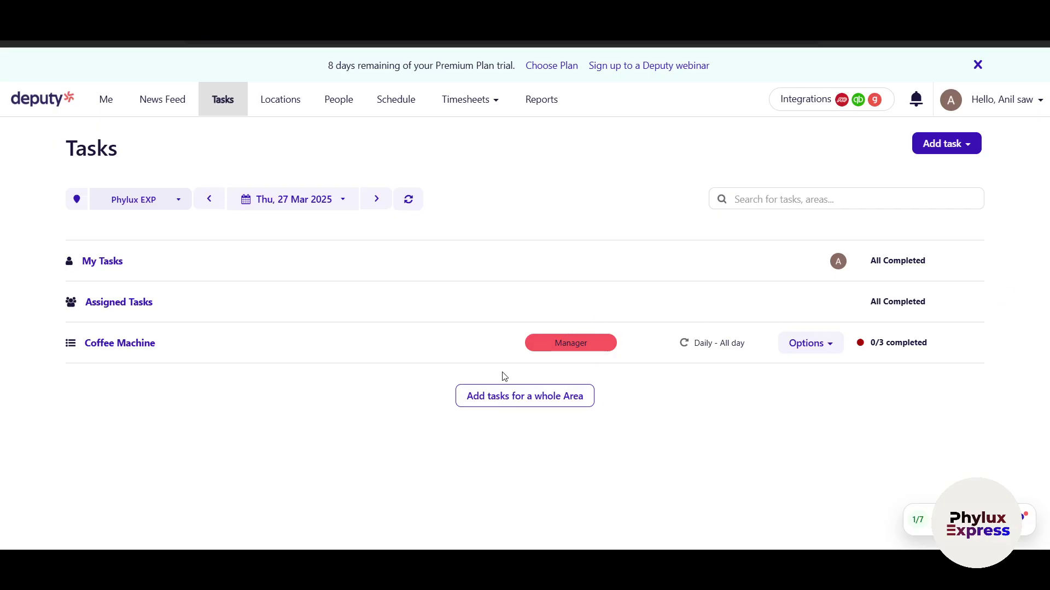
Step: Mark the "Fix it" and "Check it" subtasks of the Coffee Machine task as completed
click(109, 345)
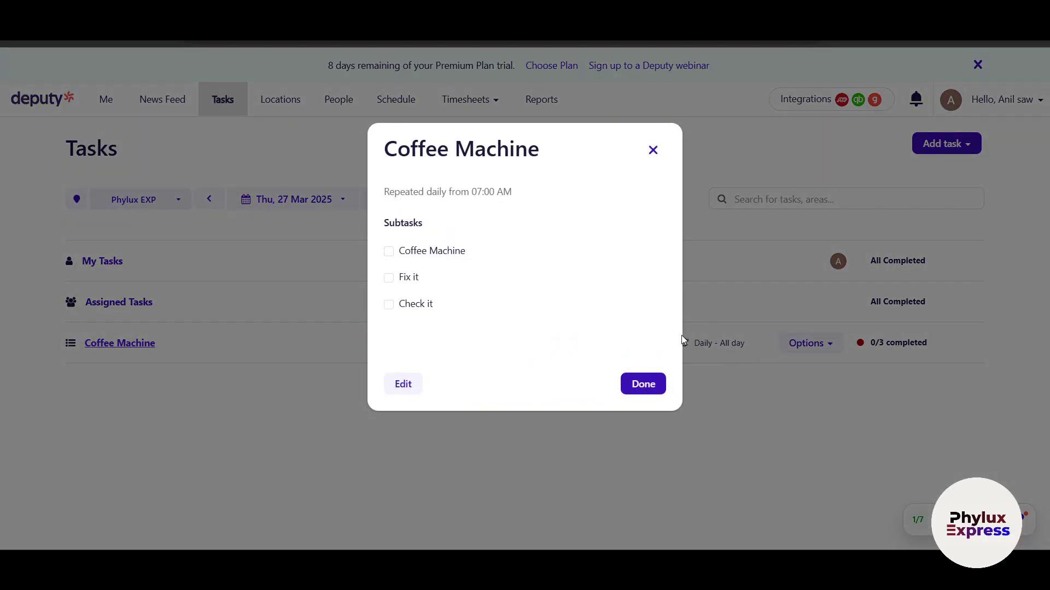
click(389, 305)
click(388, 278)
click(636, 386)
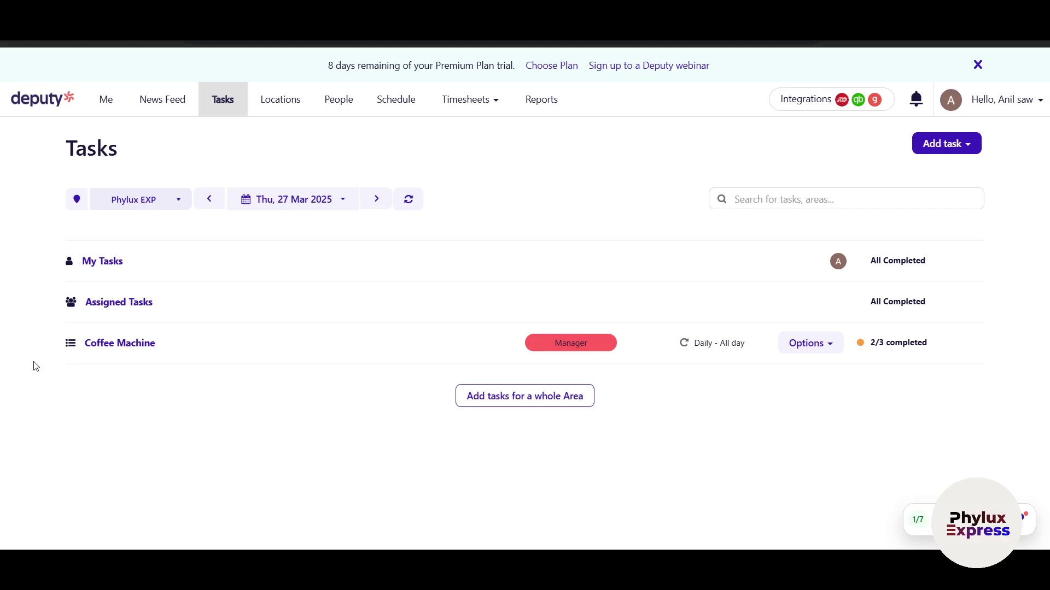
Step: Mark the remaining "Coffee Machine" subtask of the Coffee Machine task as completed
click(126, 349)
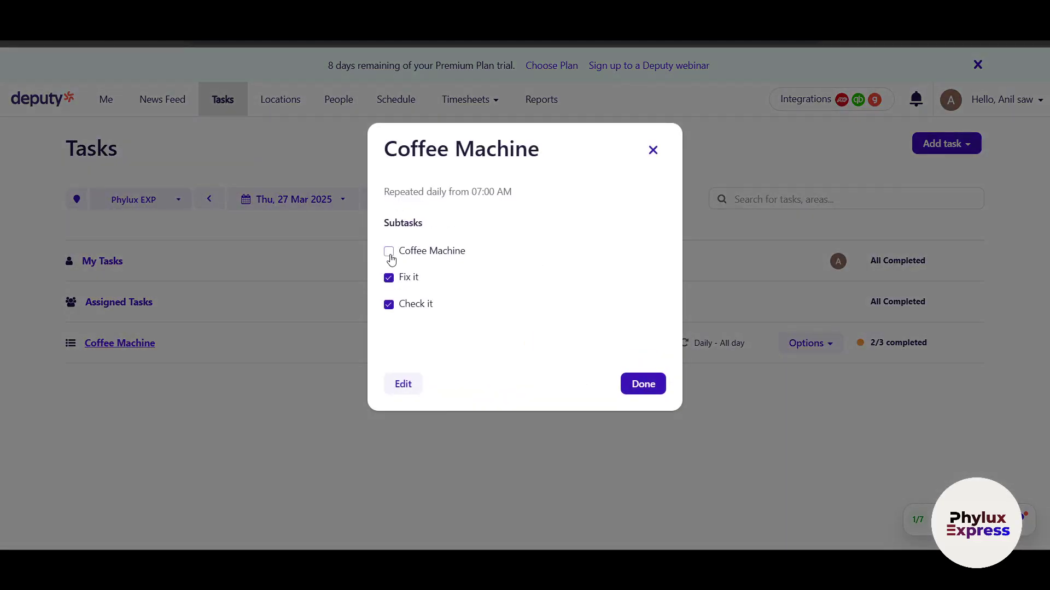
click(389, 251)
click(640, 384)
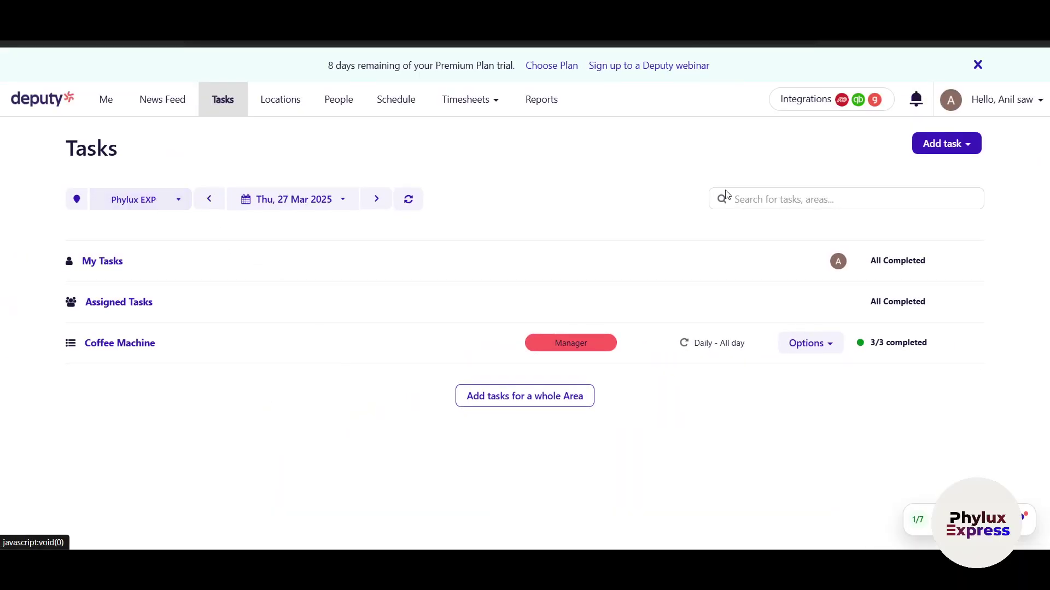
Step: Start a task for someone else titled "Make A coffee" and assign it to the listed team member
click(945, 144)
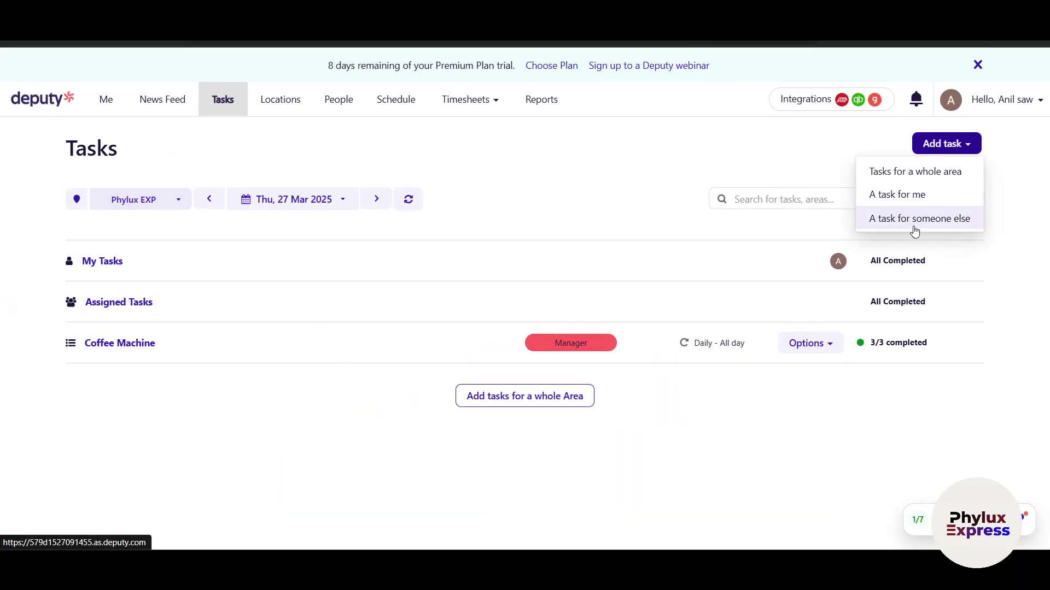
click(915, 219)
click(372, 158)
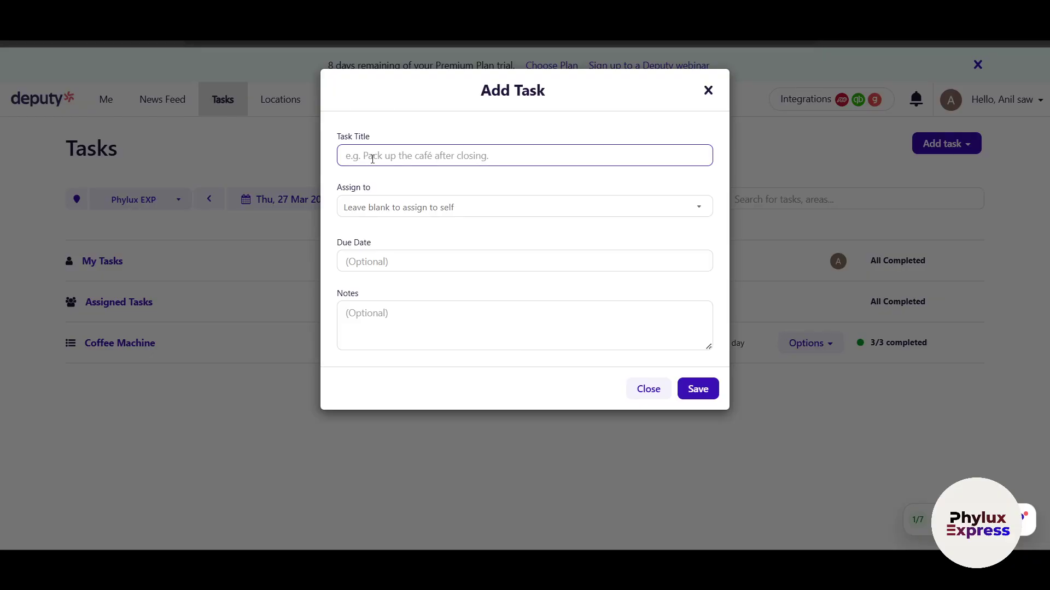
text(Make A coffee)
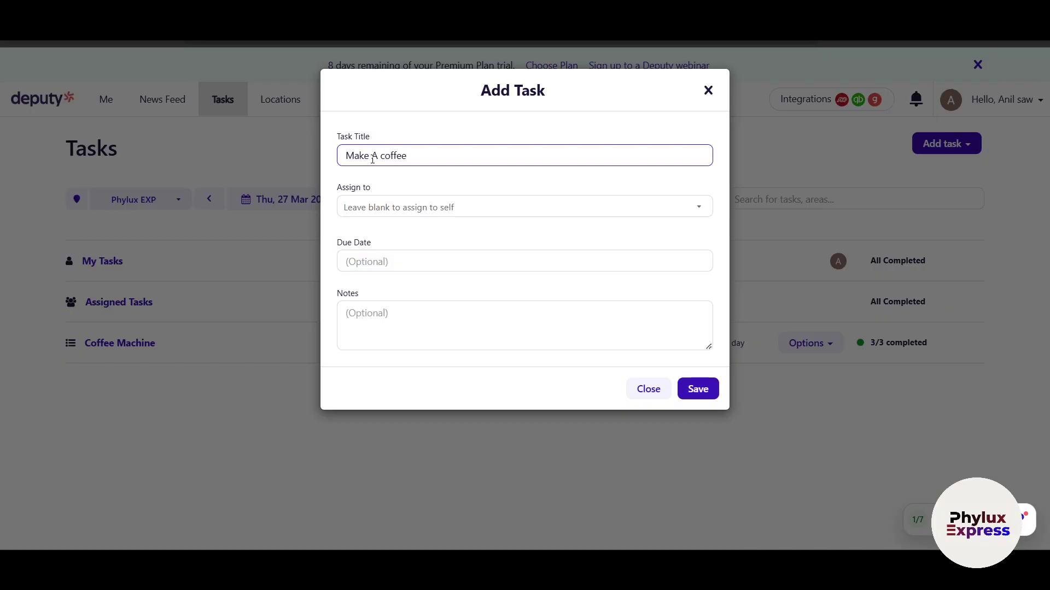
click(410, 208)
click(387, 250)
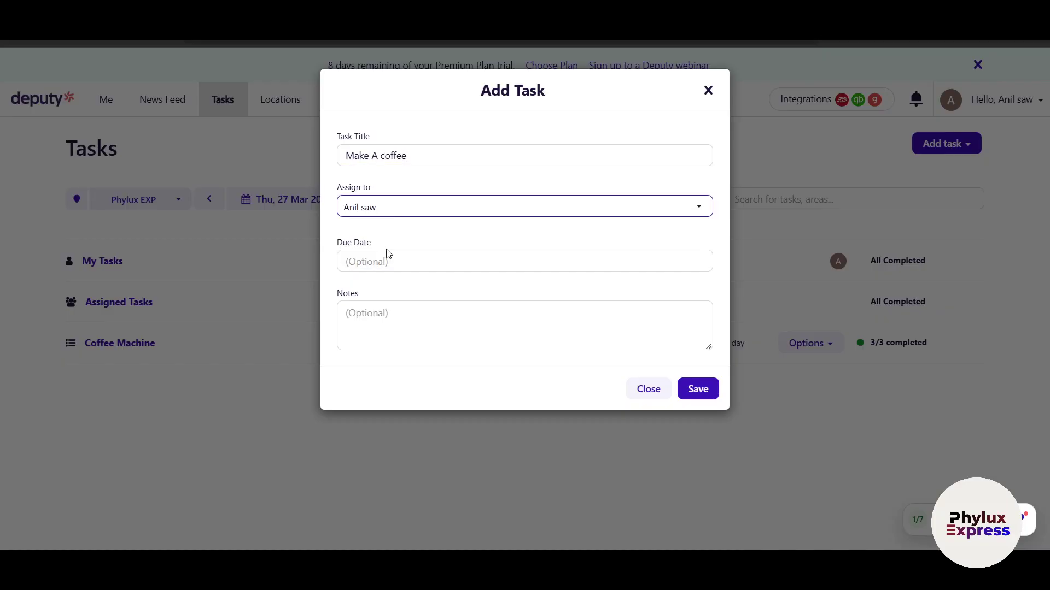
Step: Set the "Make A coffee" task's due date to 27 Mar 2025, leave its notes empty and save it
click(387, 261)
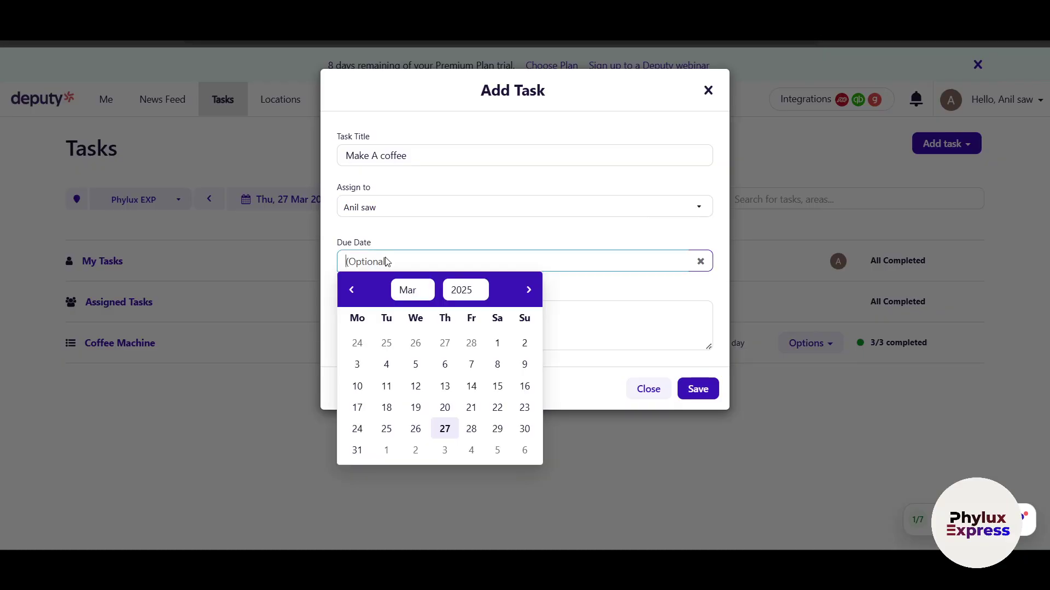
click(443, 428)
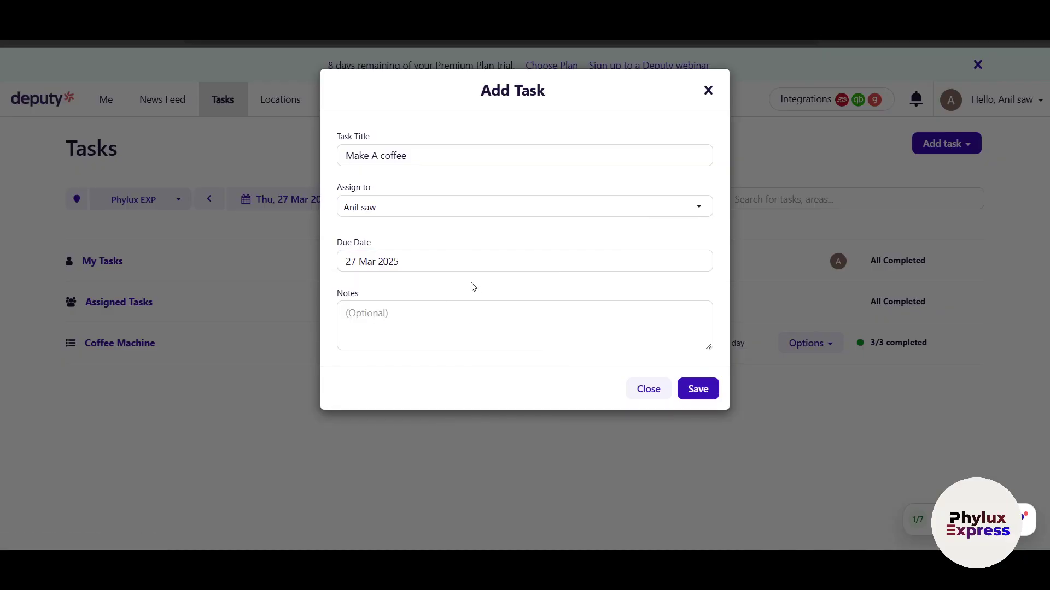
click(462, 330)
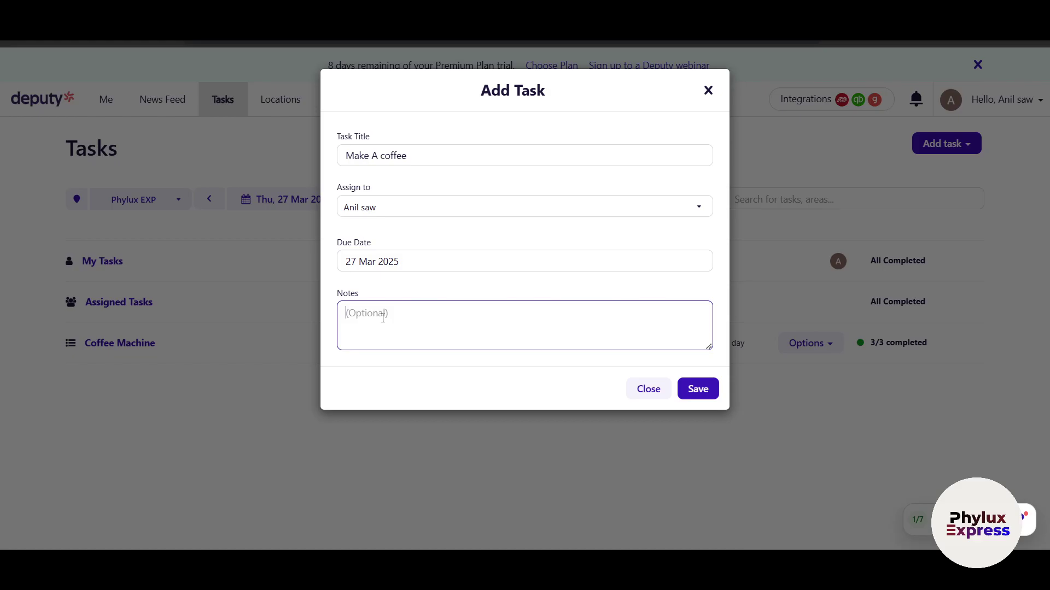
click(705, 397)
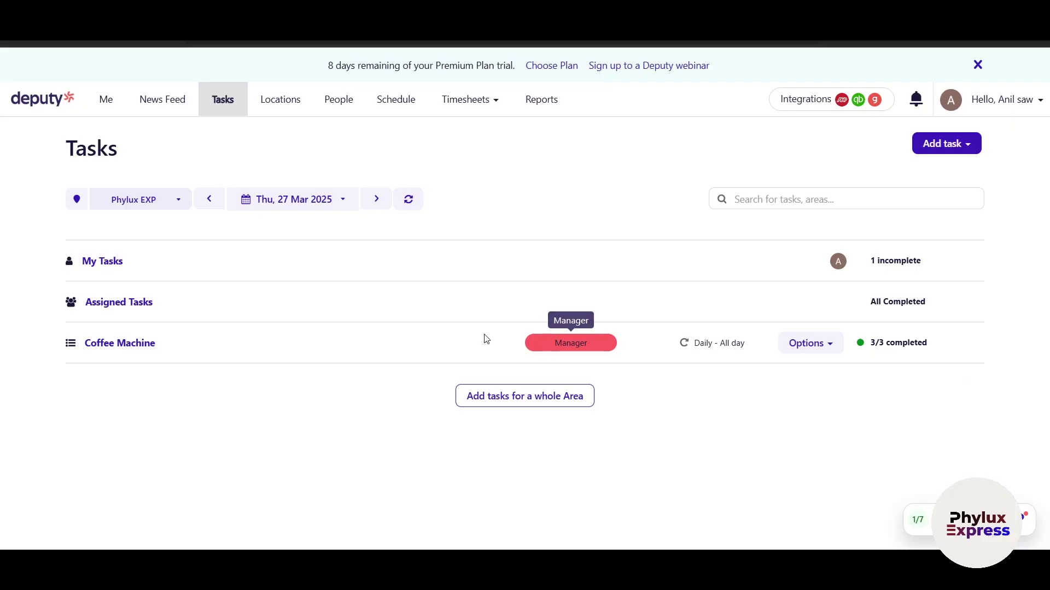
Step: Mark the "Make A coffee" task in My Tasks as completed and close the task list
click(104, 262)
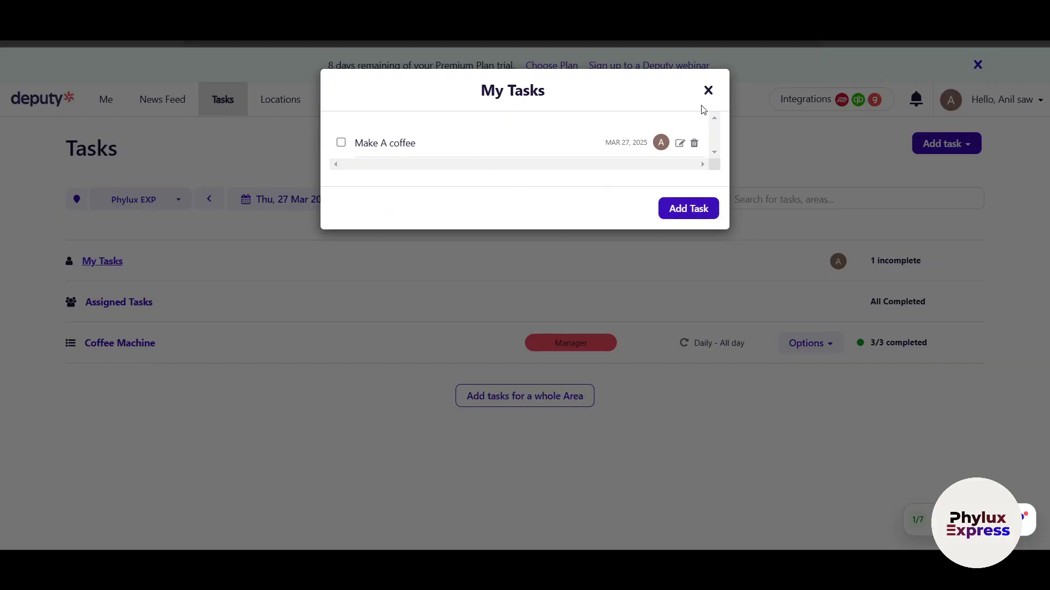
click(340, 142)
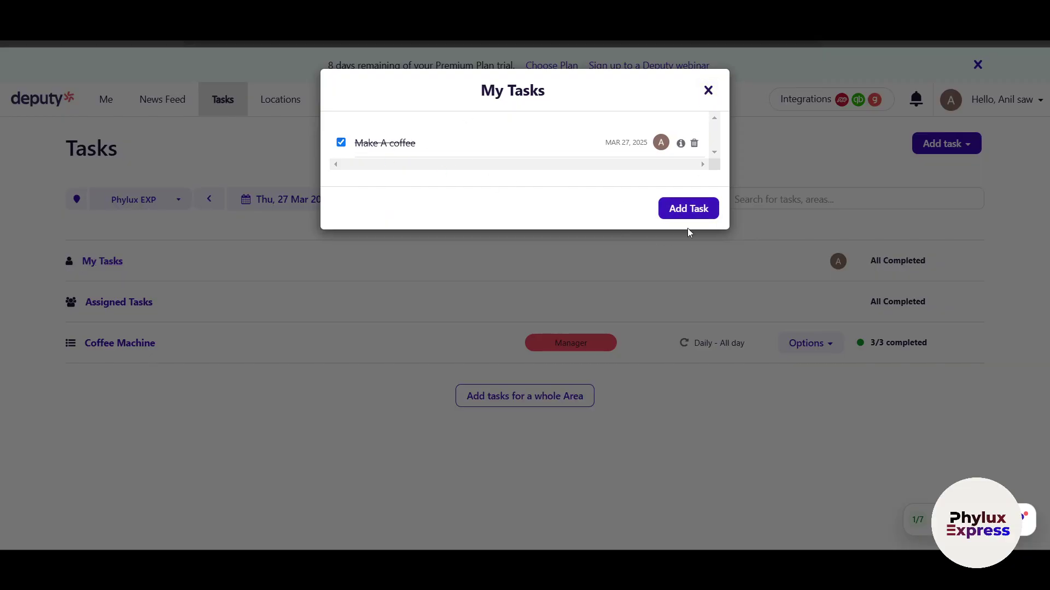
click(707, 87)
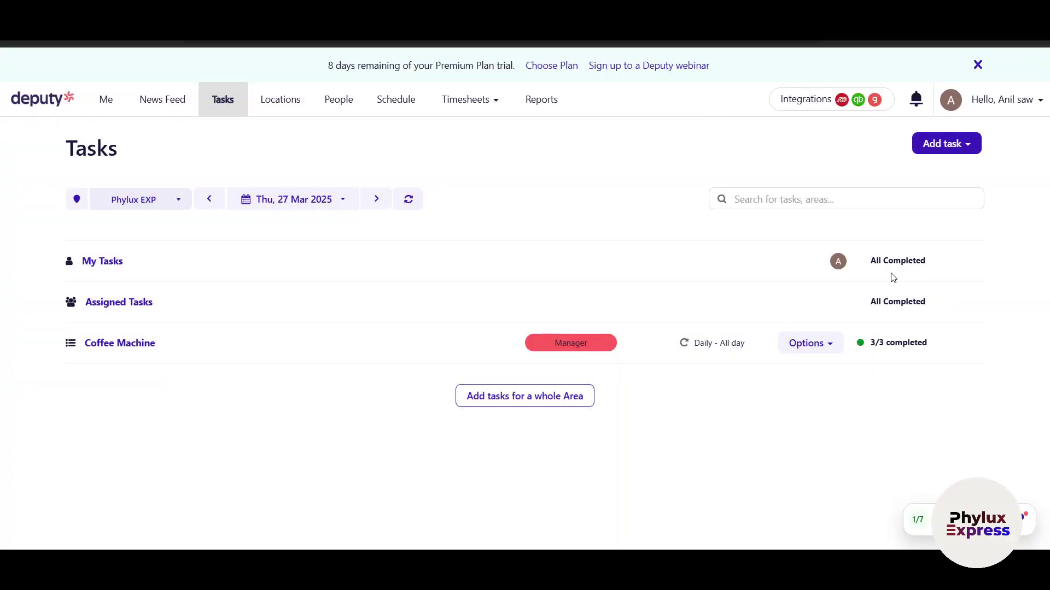
Step: Open the Phylux EXP location's settings and review its general details, operating hours, scheduling settings and areas
click(281, 104)
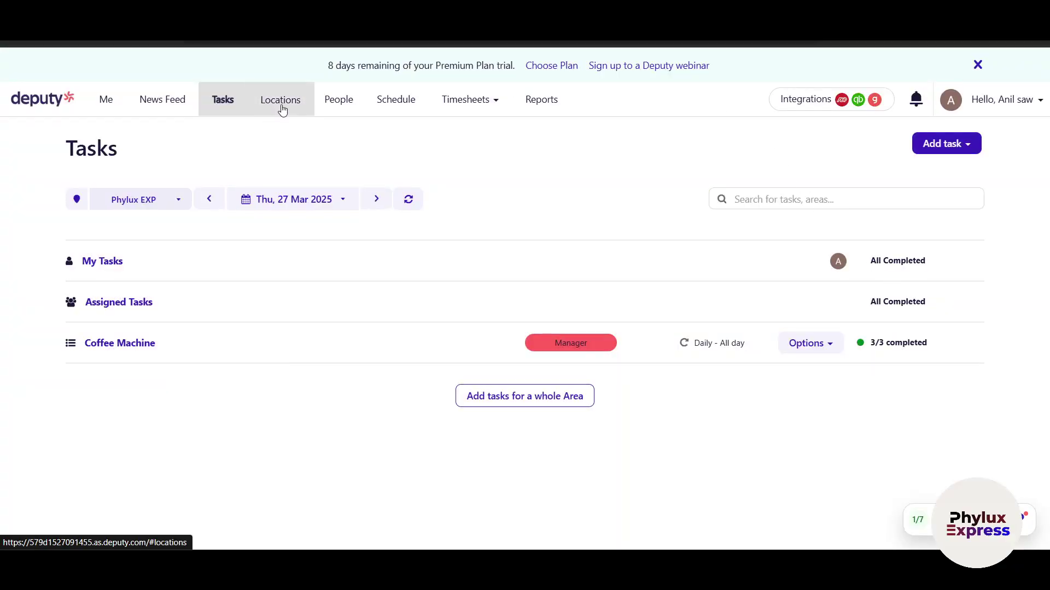
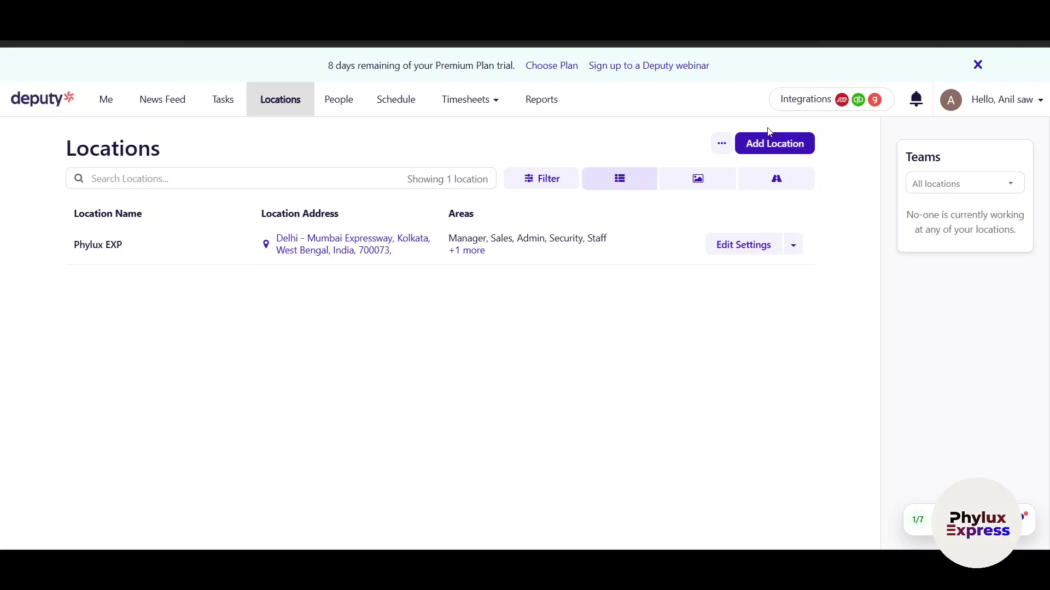
click(763, 250)
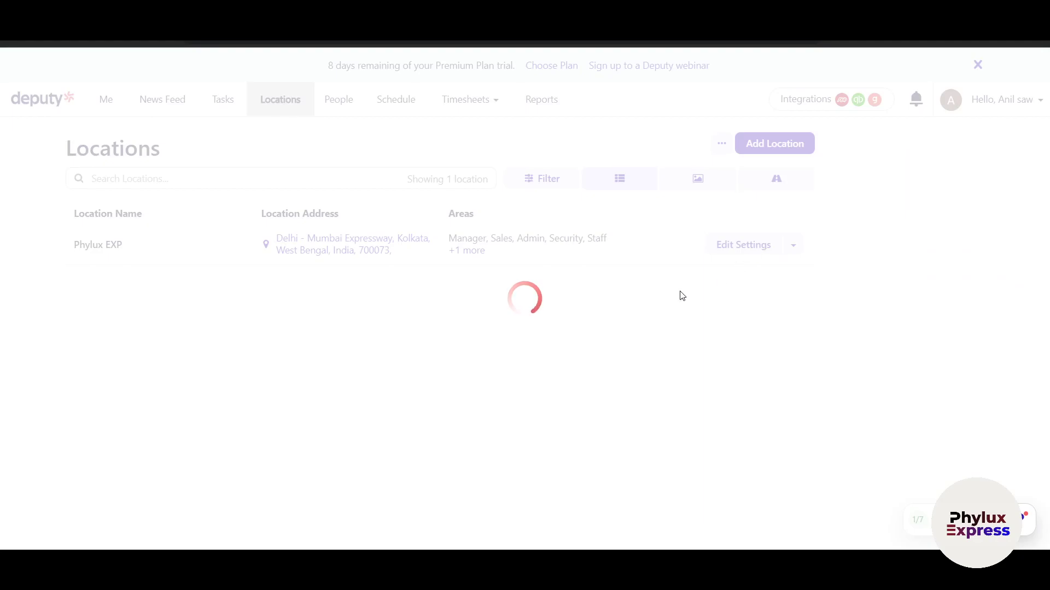
scroll(466, 310, down, 9)
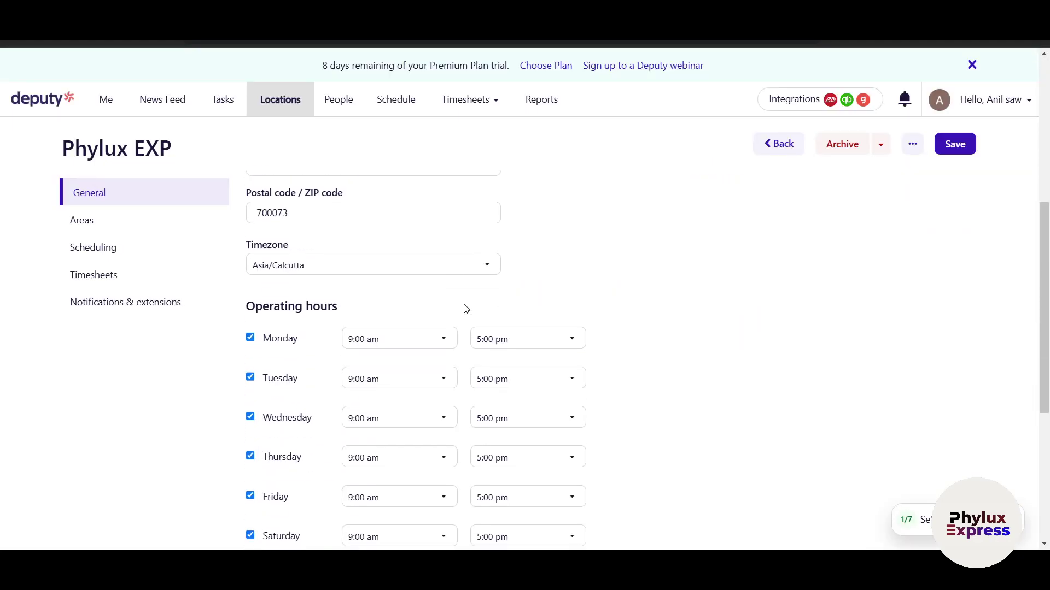
scroll(428, 309, down, 3)
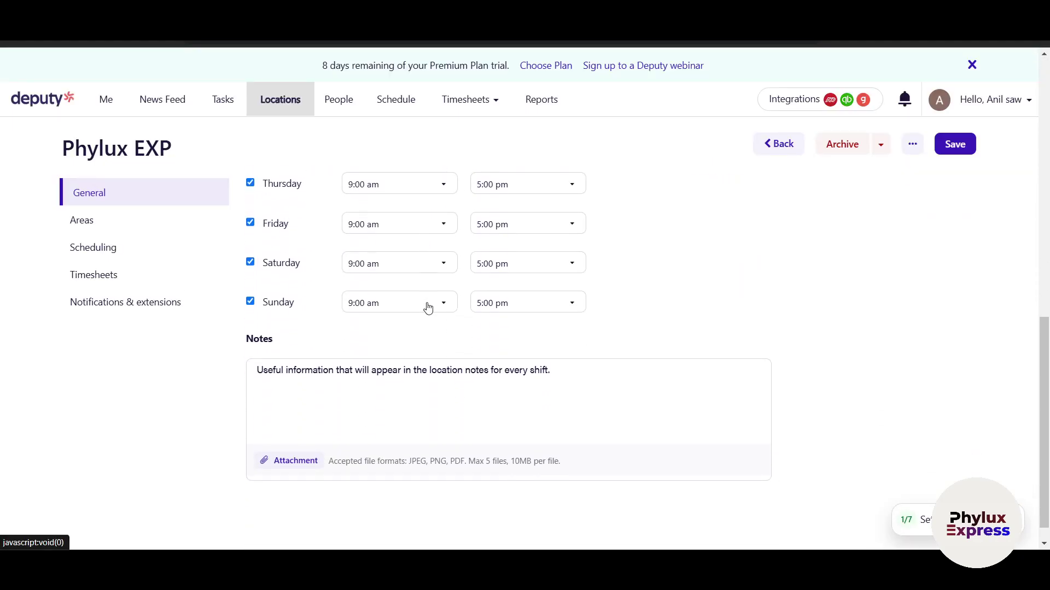
click(91, 221)
click(101, 246)
click(141, 222)
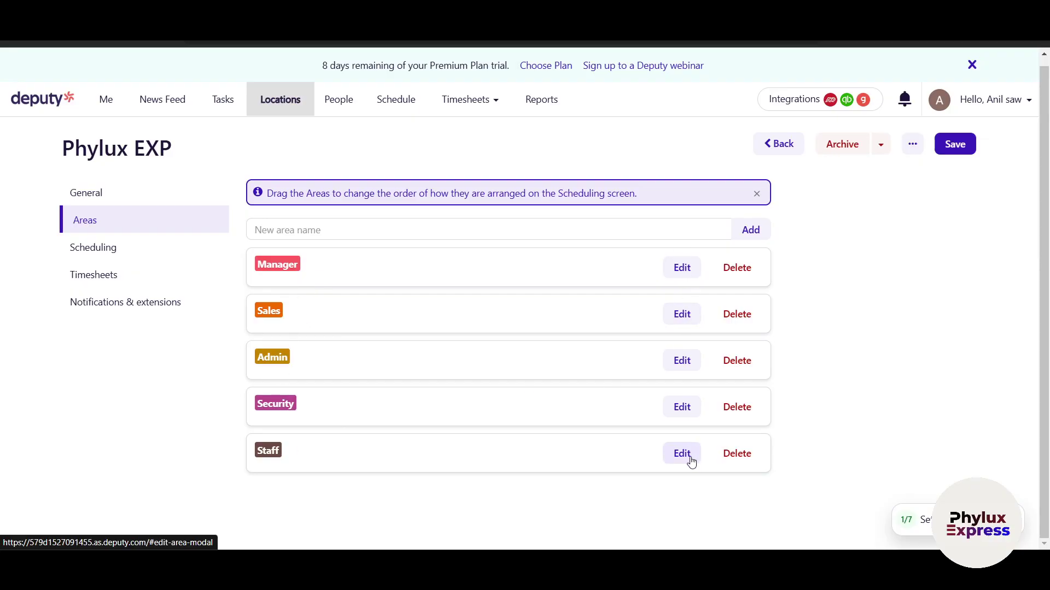
Step: Review the Phylux EXP timesheet settings for clocking in and out, team member permissions, timesheet approving and rounding
click(124, 276)
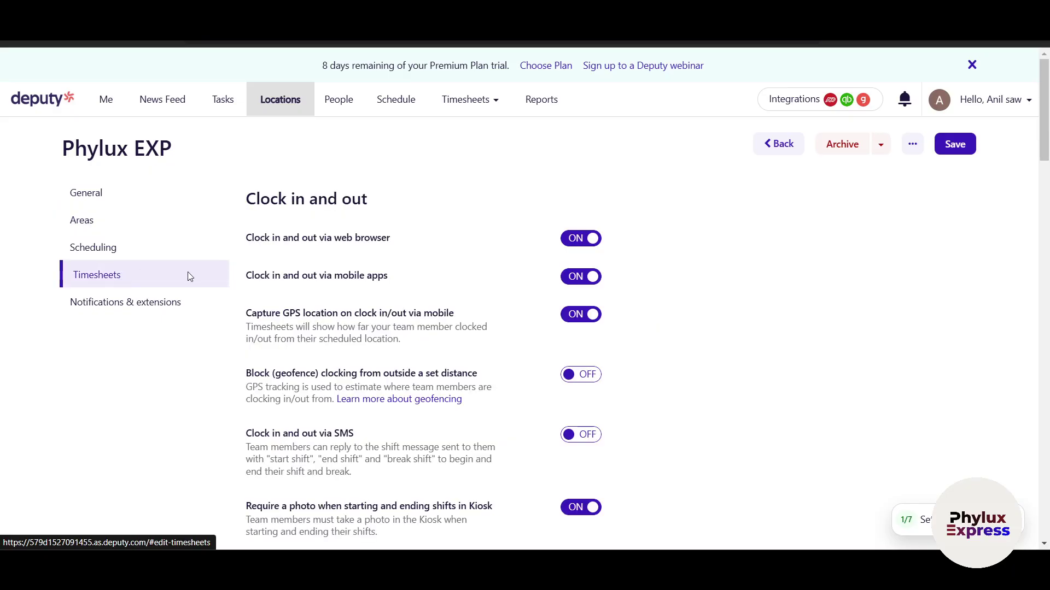
scroll(206, 290, down, 3)
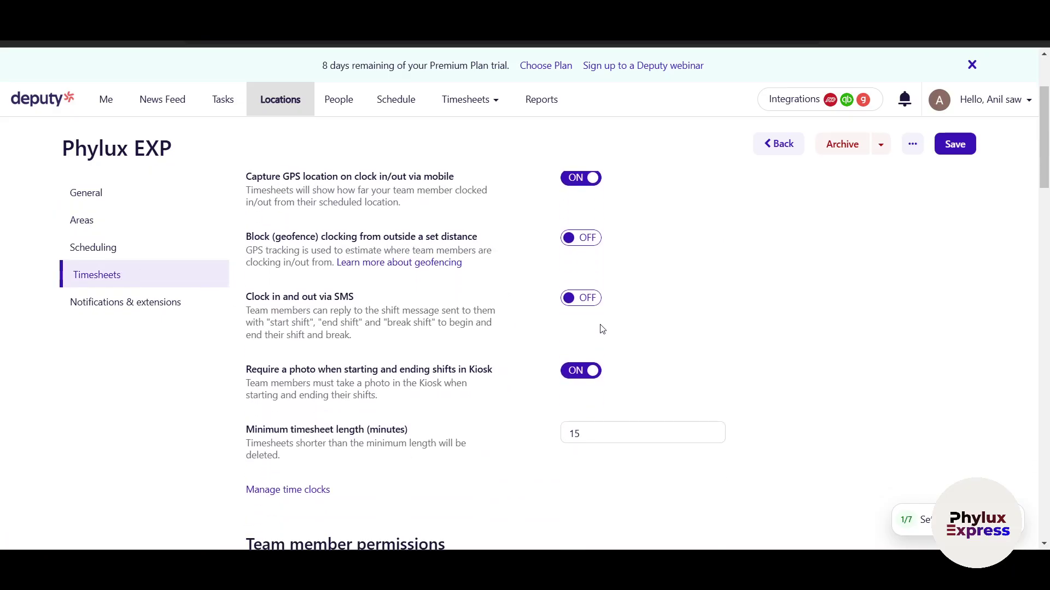
scroll(712, 332, down, 4)
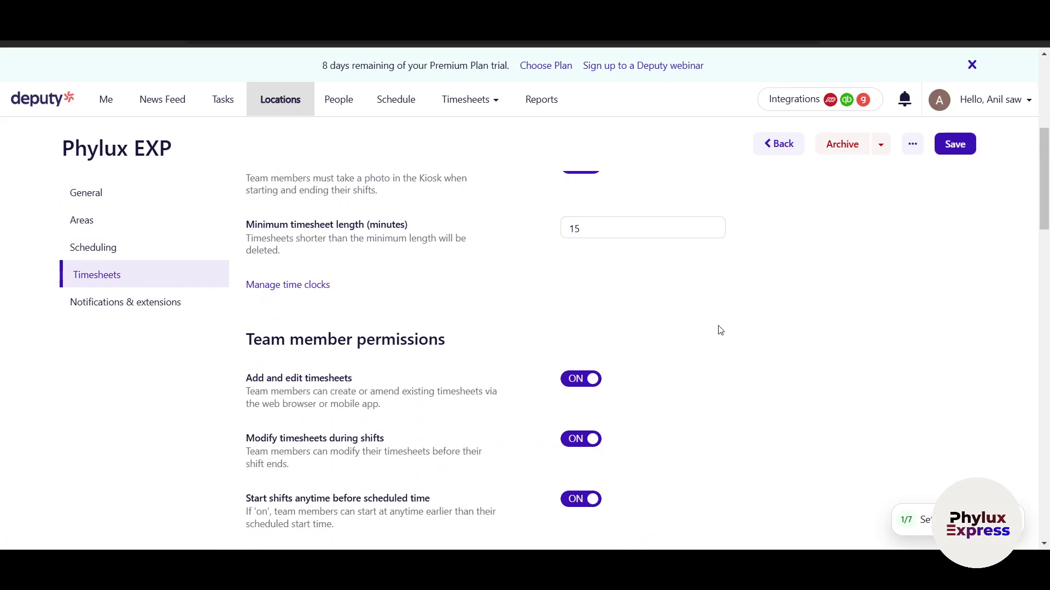
scroll(720, 330, down, 5)
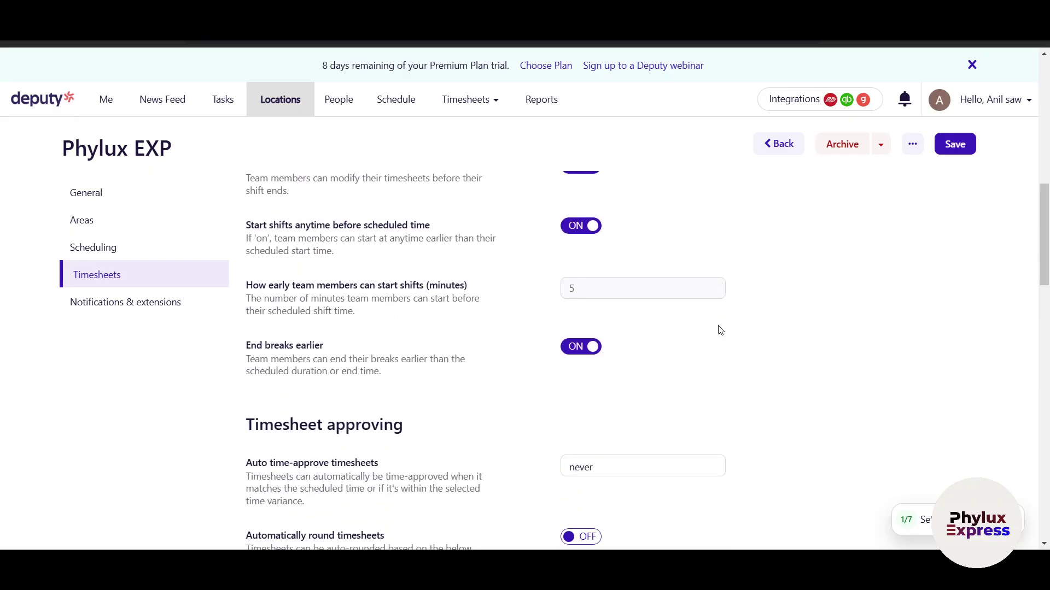
scroll(720, 330, down, 3)
scroll(721, 330, down, 4)
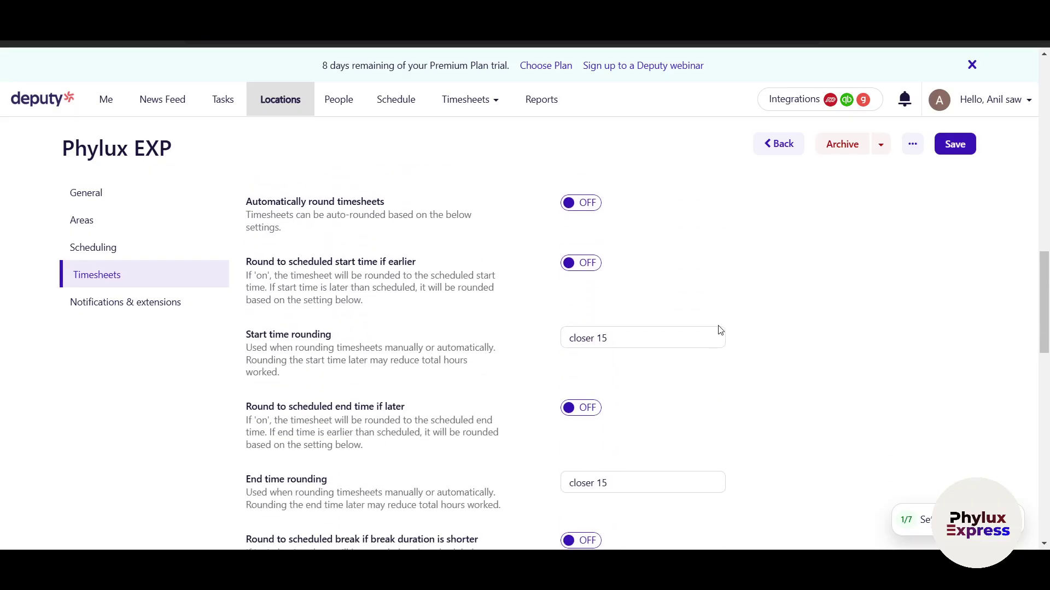
scroll(721, 330, up, 3)
scroll(721, 330, up, 4)
Step: Open the Phylux EXP location's notifications and extensions and review the active and available entries
click(107, 303)
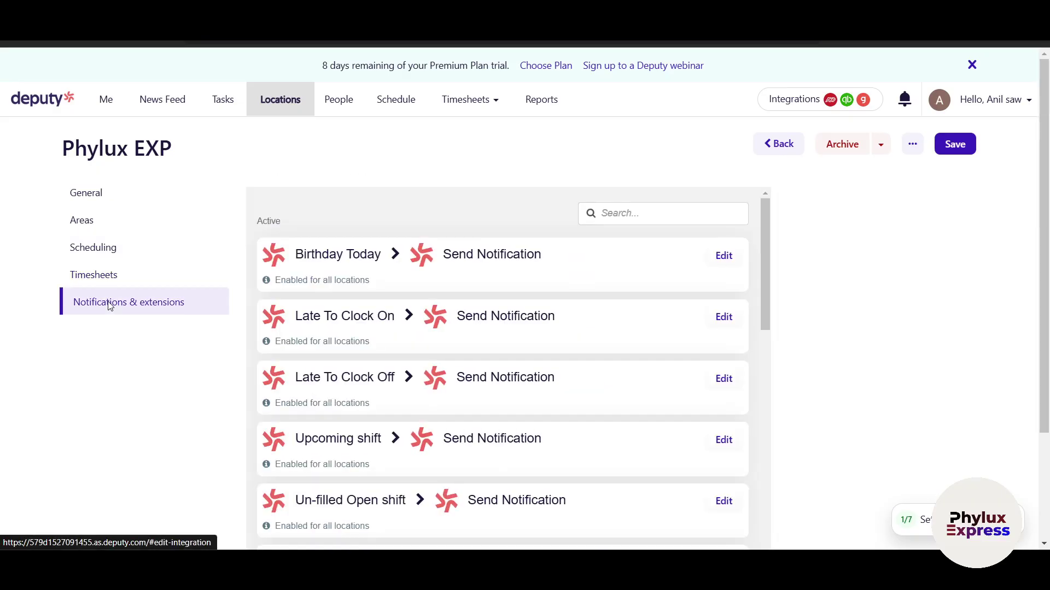
scroll(556, 369, down, 2)
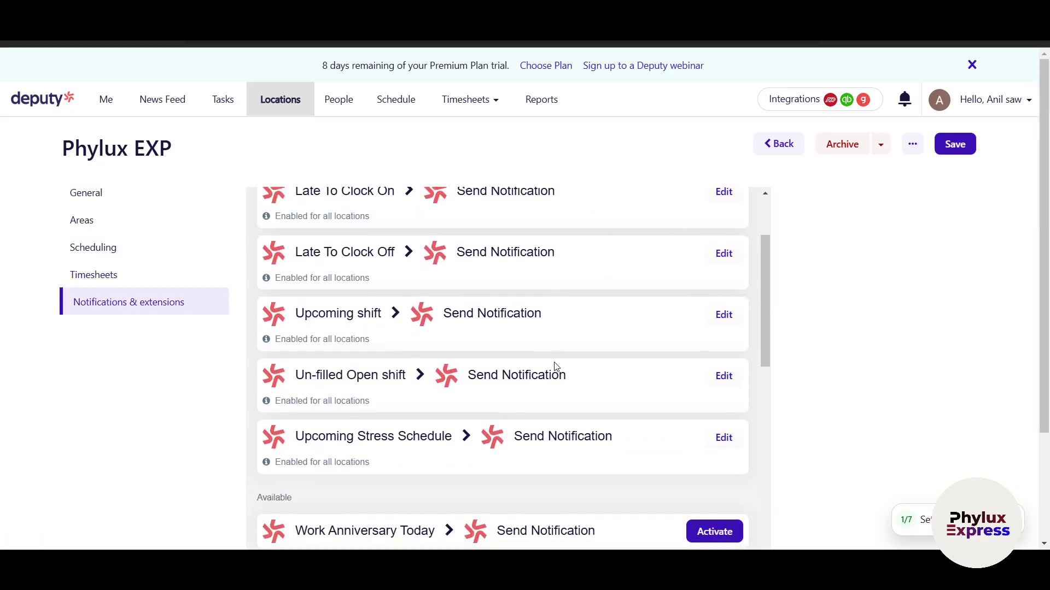
scroll(556, 367, up, 2)
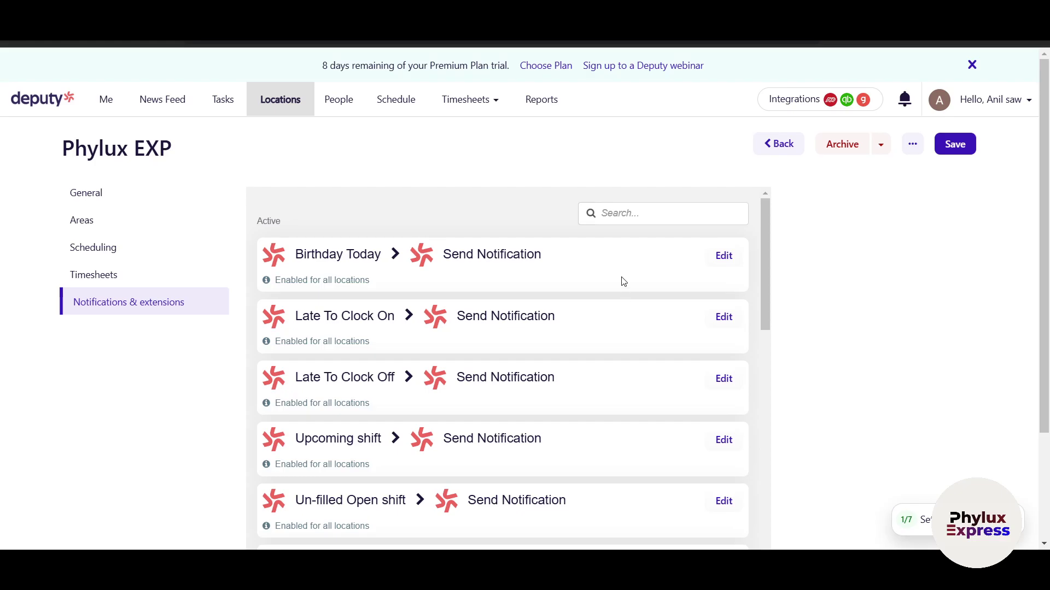
scroll(485, 303, down, 1)
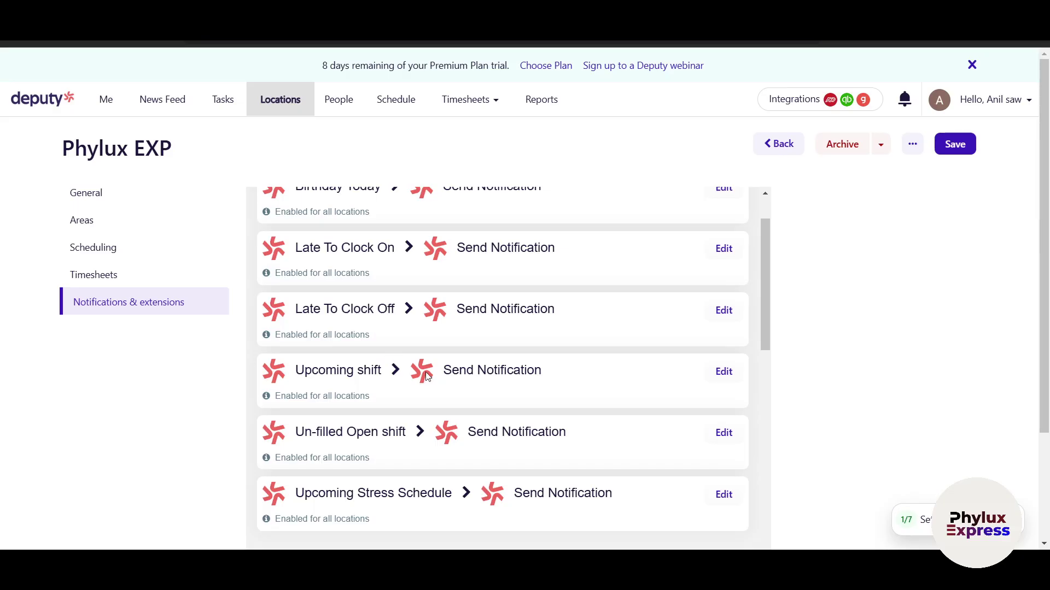
scroll(581, 386, down, 6)
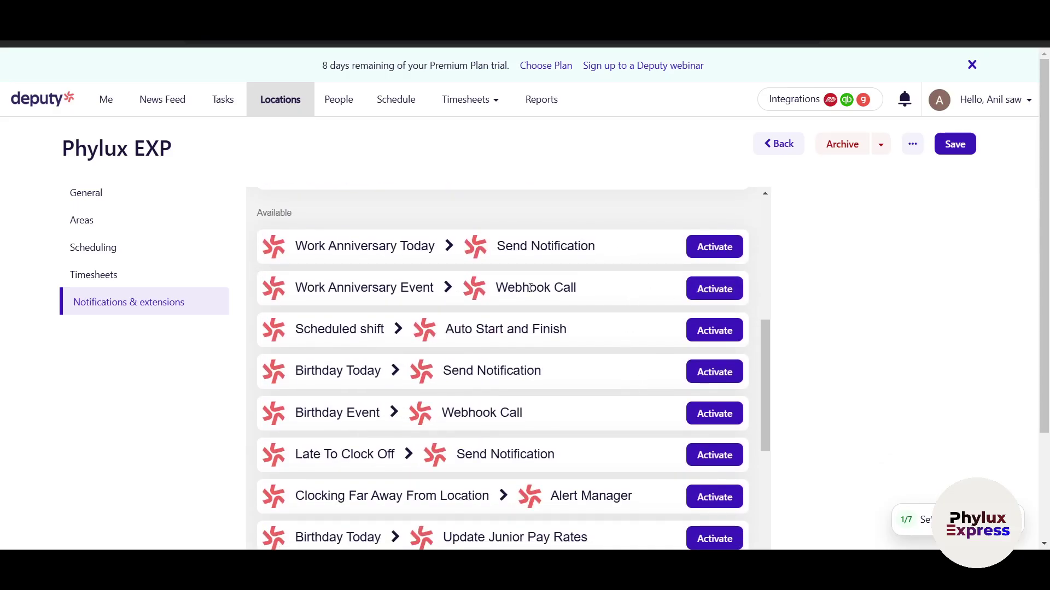
scroll(531, 288, up, 1)
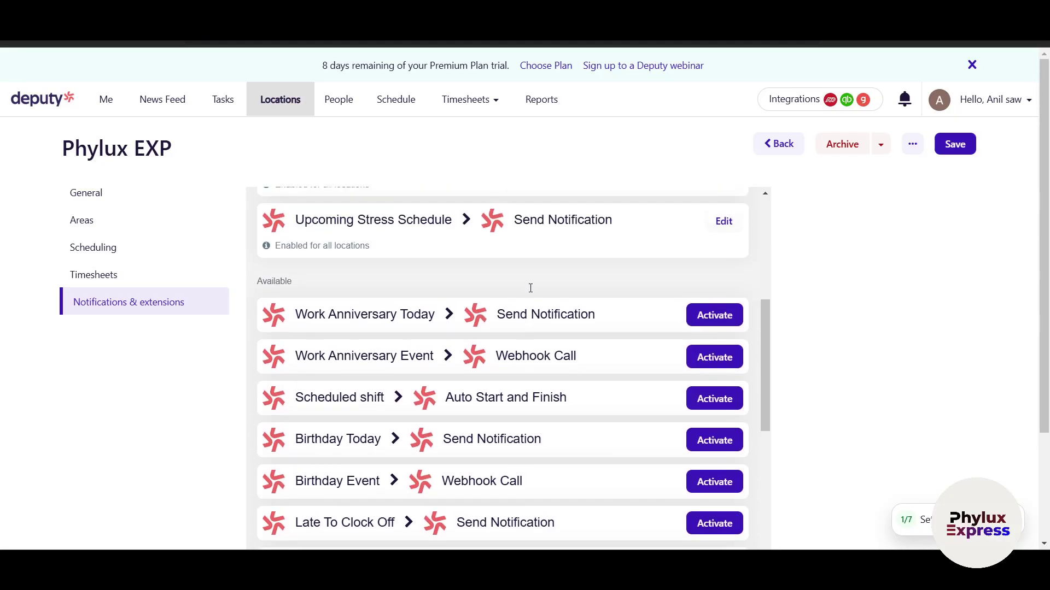
scroll(528, 281, down, 1)
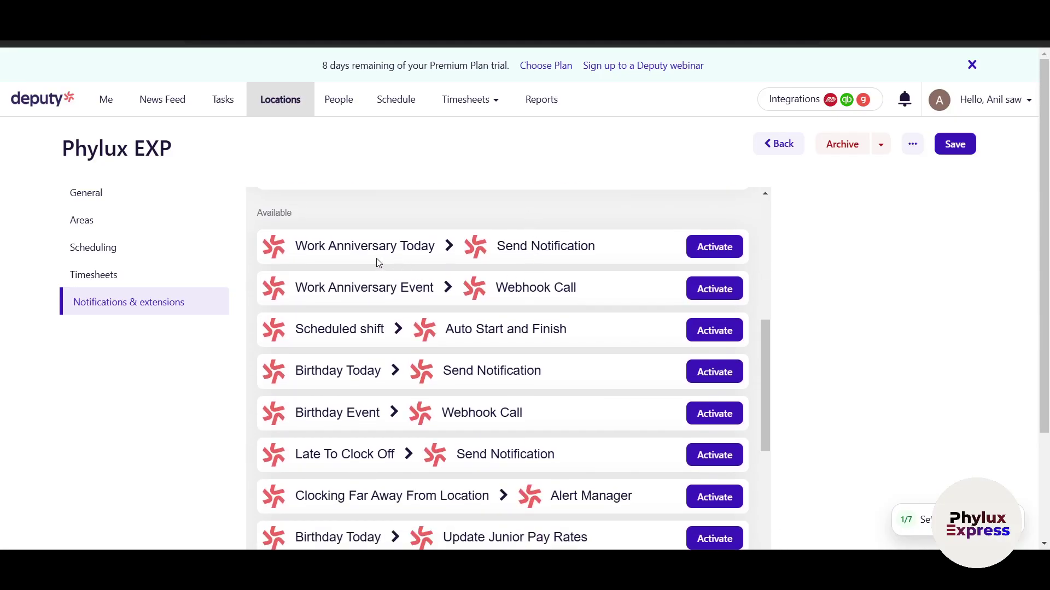
scroll(460, 402, down, 2)
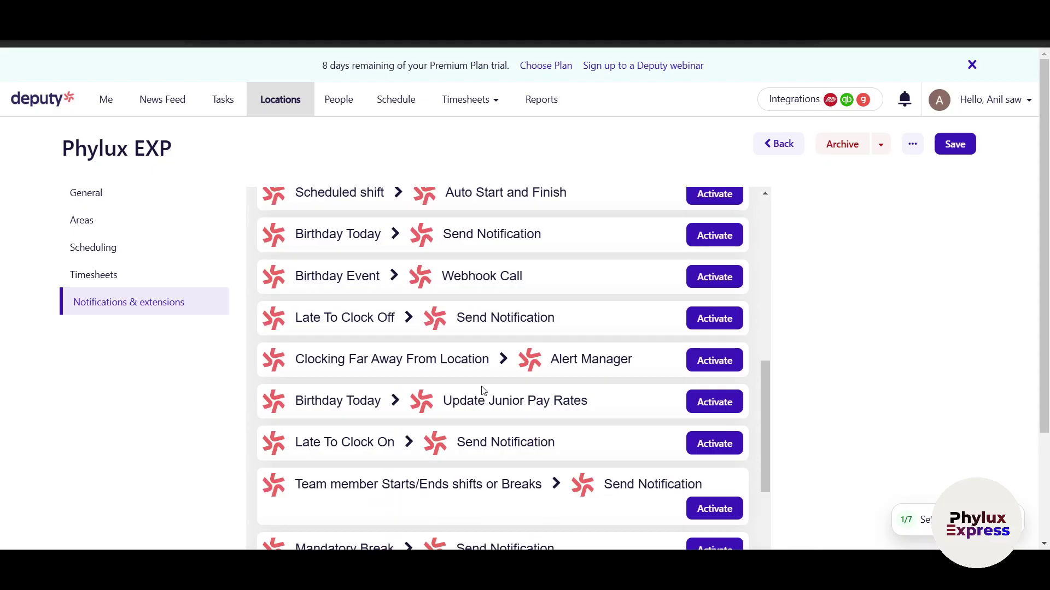
scroll(482, 390, down, 3)
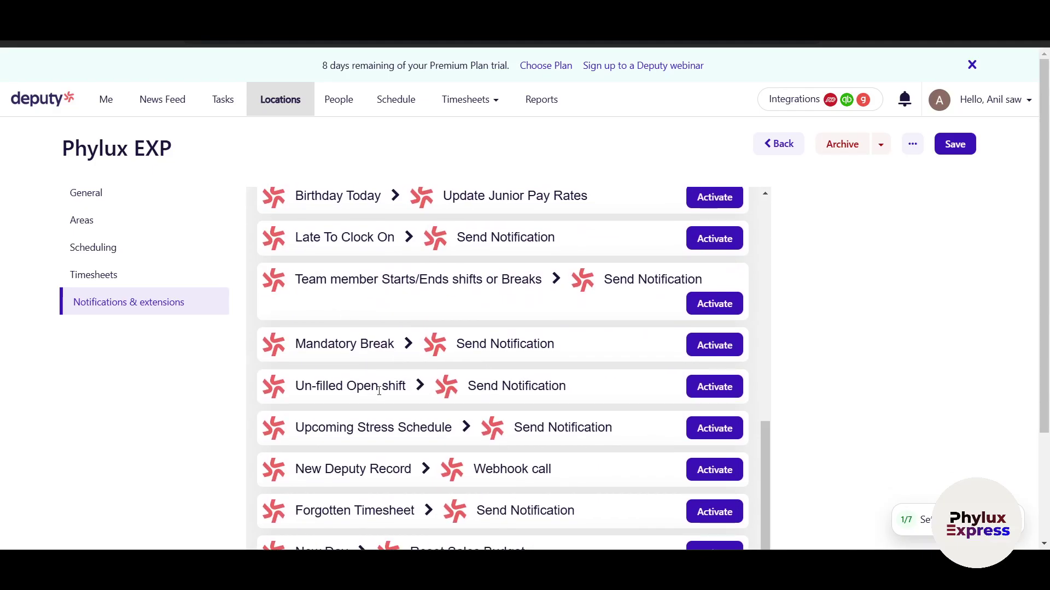
scroll(379, 390, up, 10)
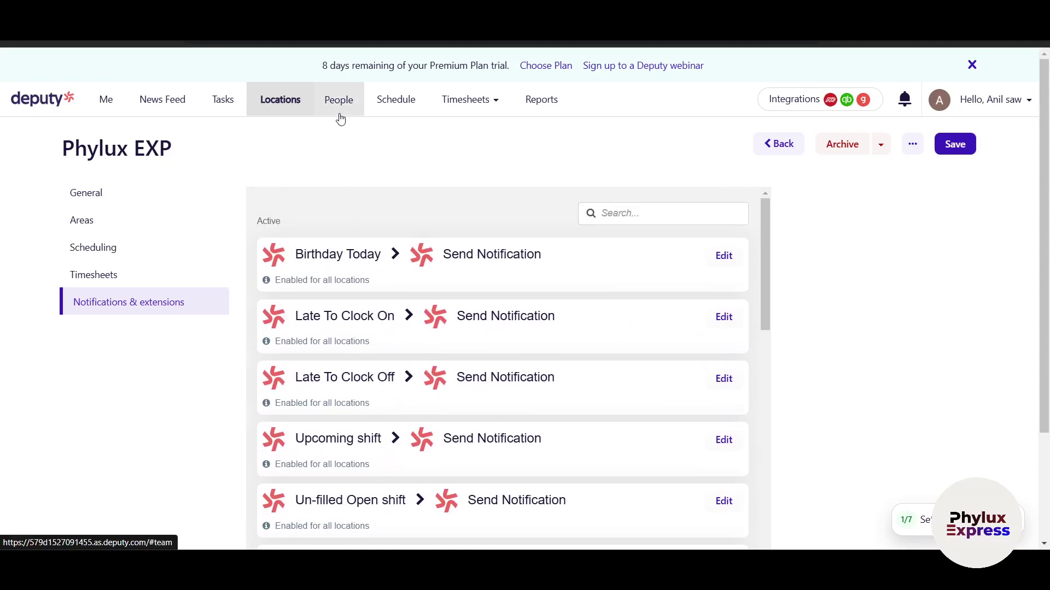
Step: Open the People section and examine the team list, the QuickBooks import offer and the option for adding people
click(340, 119)
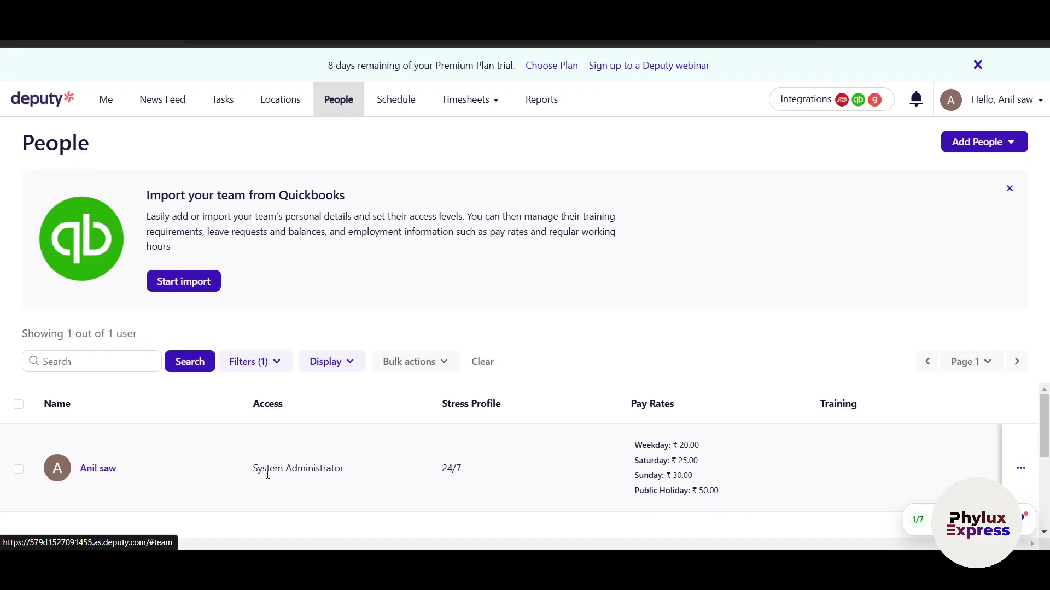
mouse_move(1042, 432)
mouse_down()
mouse_move(1041, 442)
mouse_move(1041, 432)
mouse_up()
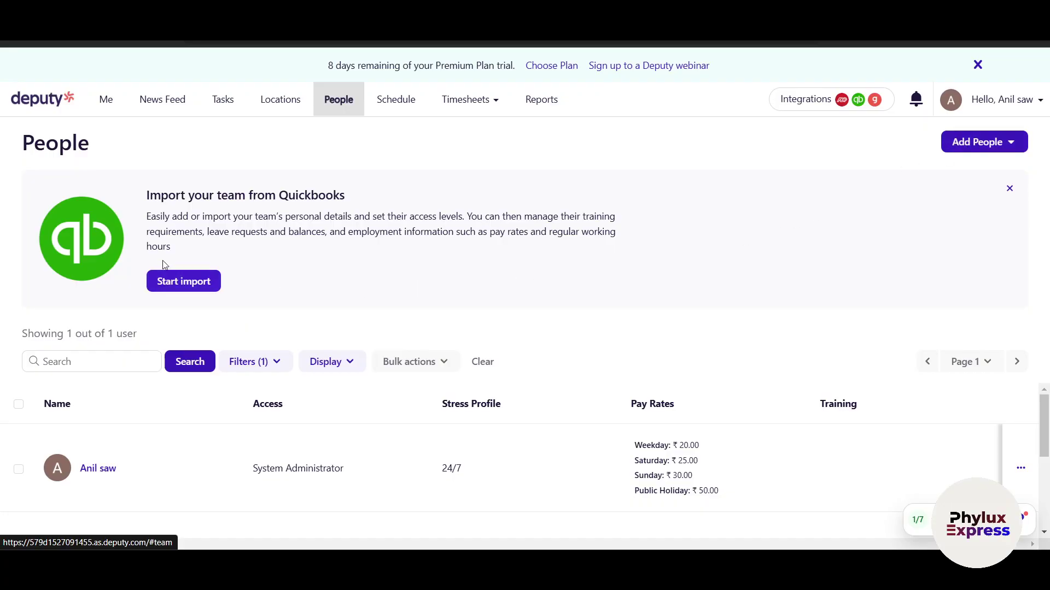
click(979, 142)
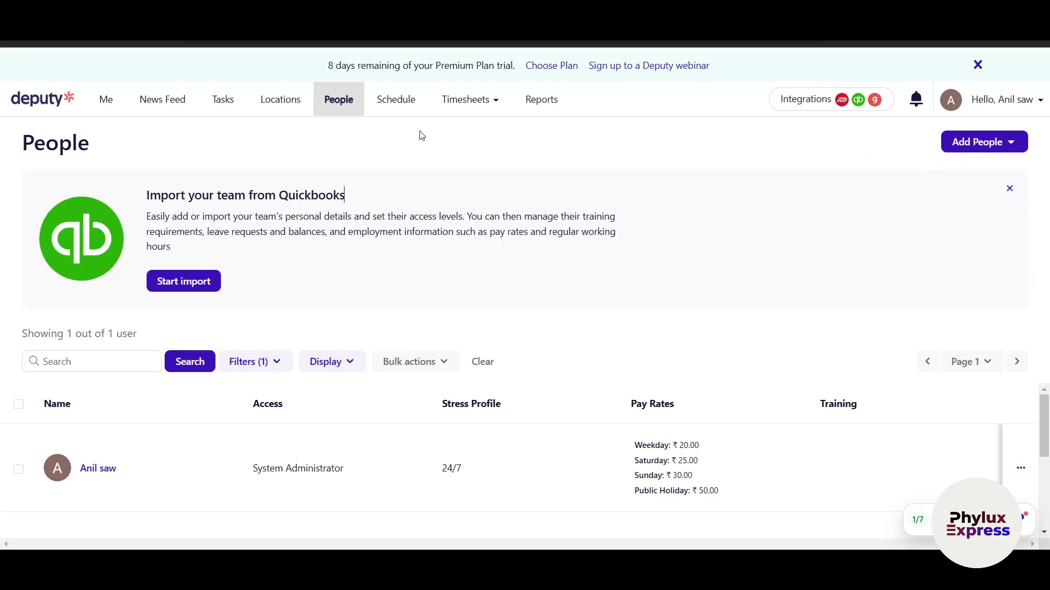
Step: Open the schedule and save an empty Manager shift on Mon 24 from 09:00 AM to 05:00 PM with a 30-minute unpaid meal break
click(397, 100)
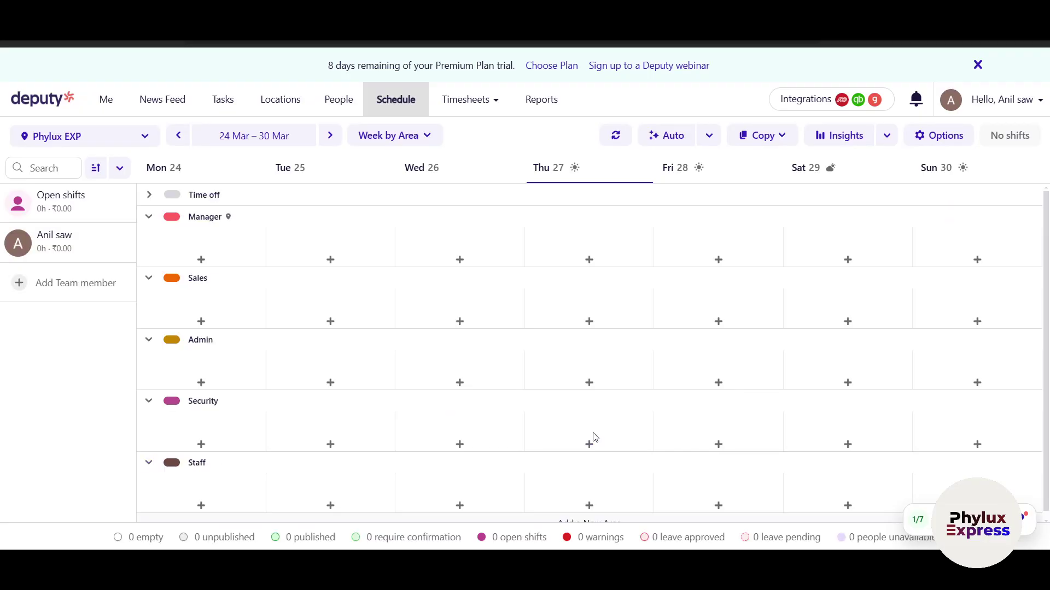
click(200, 259)
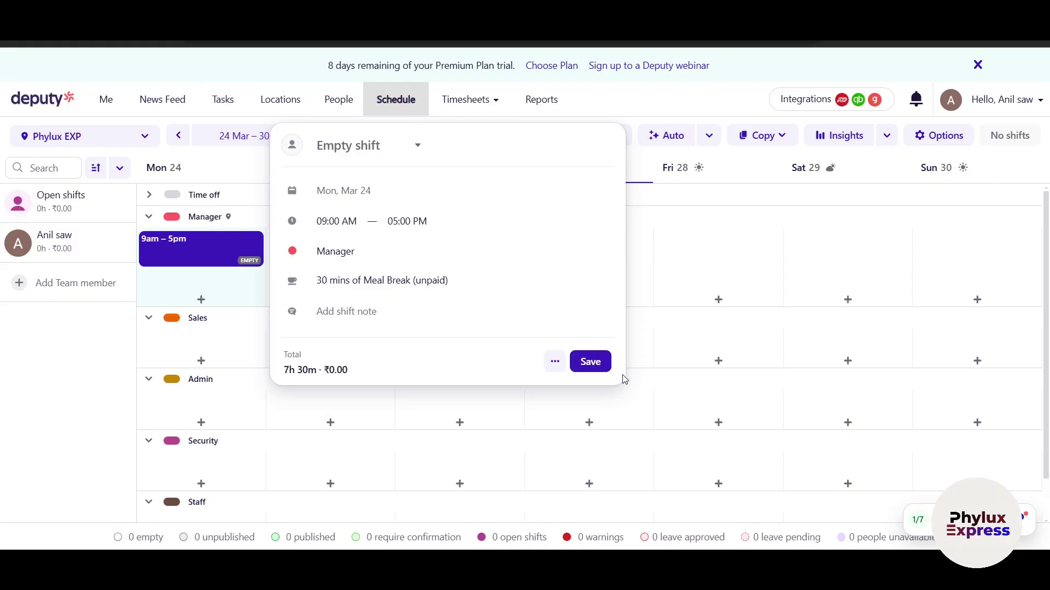
click(590, 364)
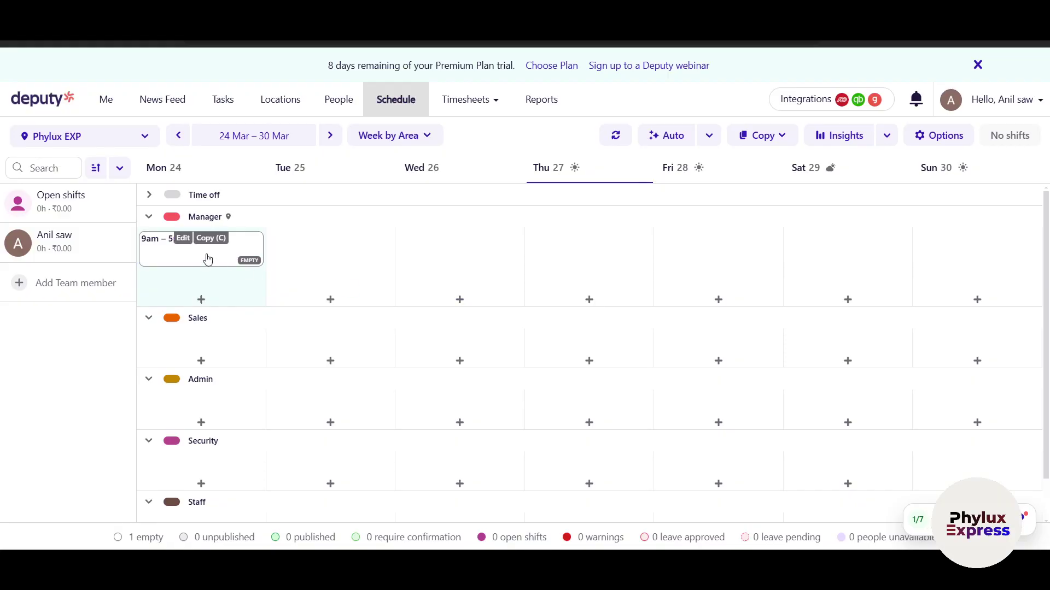
Step: Move the empty 9am – 5pm Manager shift from Mon 24 to Wed 26 and paste a copy of it on Thu 27
drag(206, 263, 428, 258)
click(469, 240)
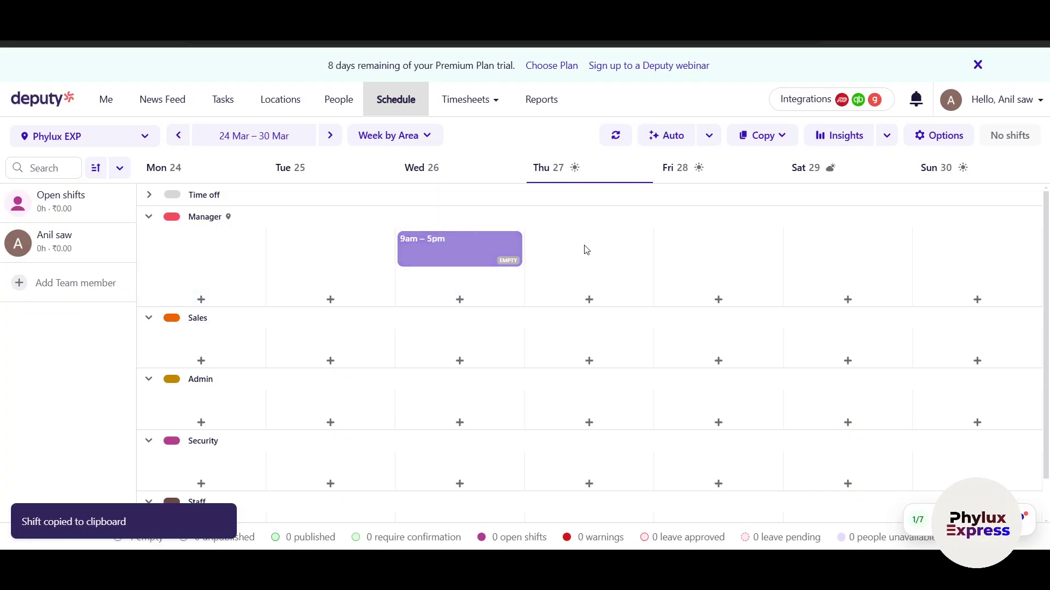
click(581, 279)
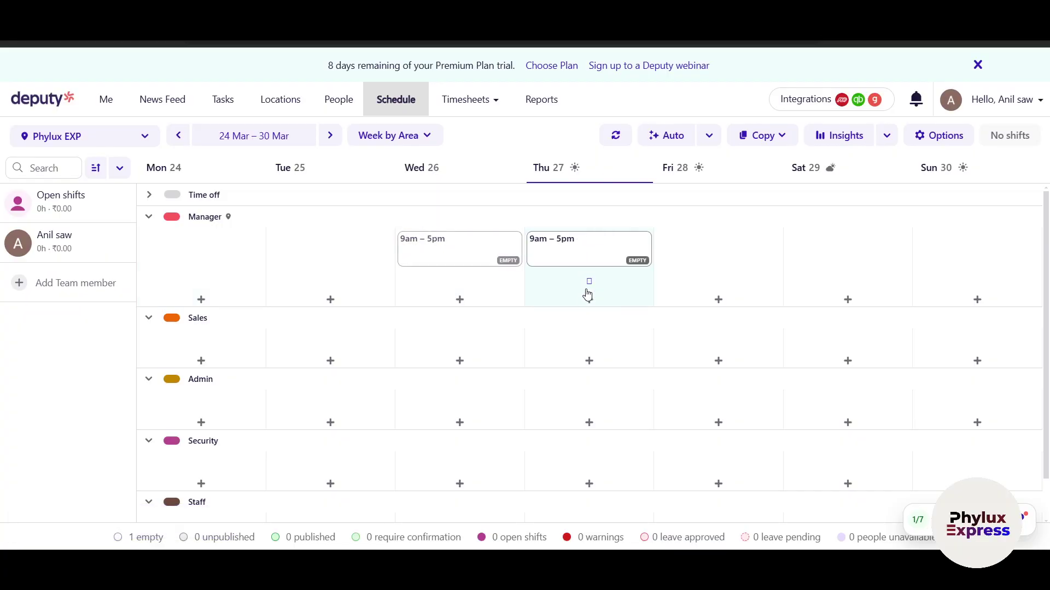
right_click(709, 244)
click(679, 267)
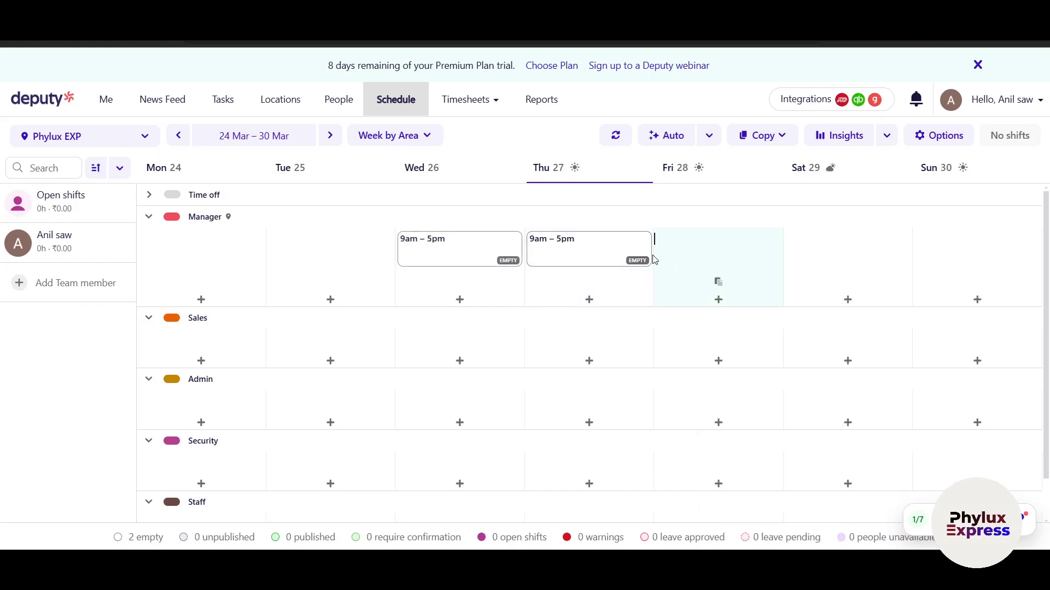
mouse_move(569, 261)
mouse_down()
mouse_move(658, 263)
mouse_move(569, 264)
mouse_up()
Step: Look over the areas in the weekly schedule and open the Approve Timesheets page
scroll(479, 374, down, 2)
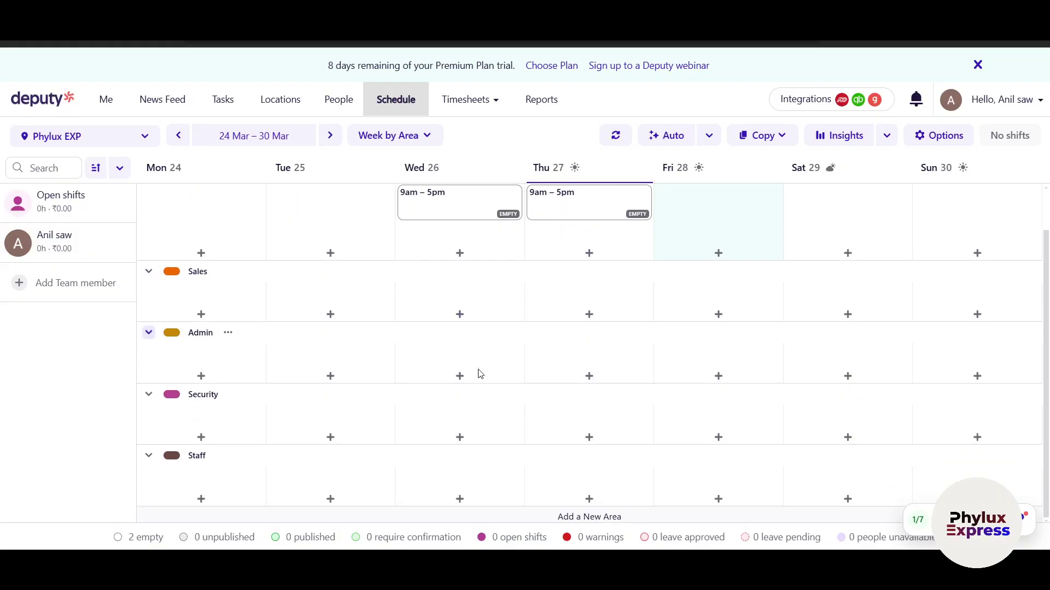
scroll(479, 374, up, 2)
scroll(211, 239, down, 1)
scroll(212, 247, up, 1)
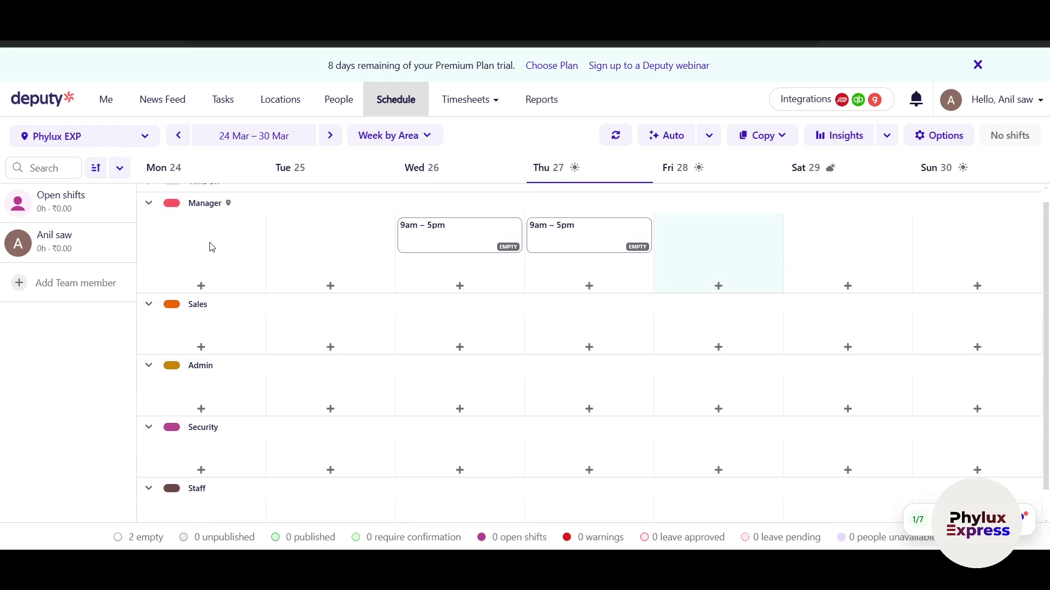
scroll(214, 328, down, 1)
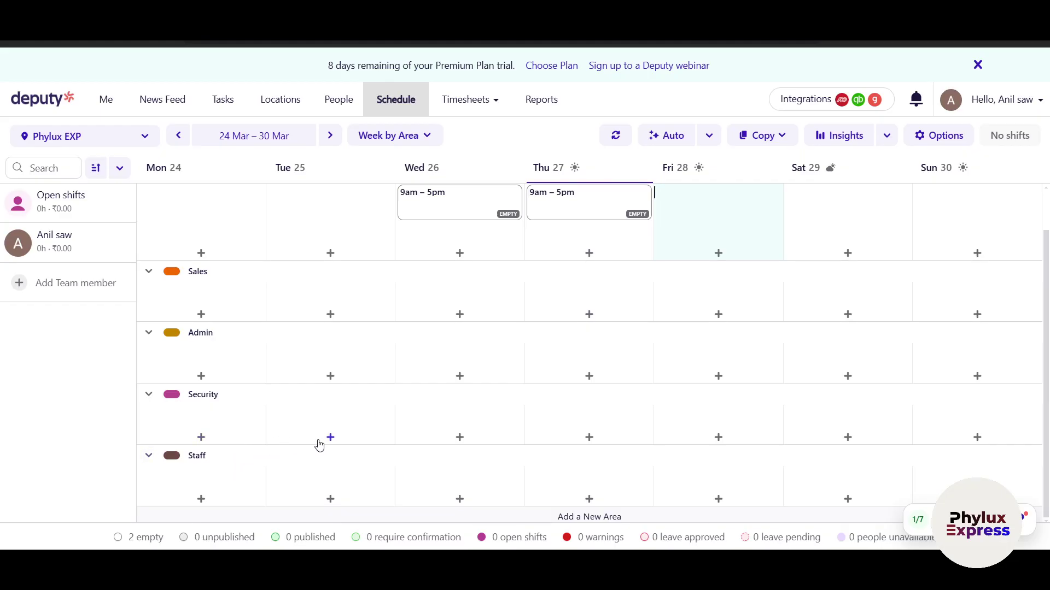
mouse_move(471, 109)
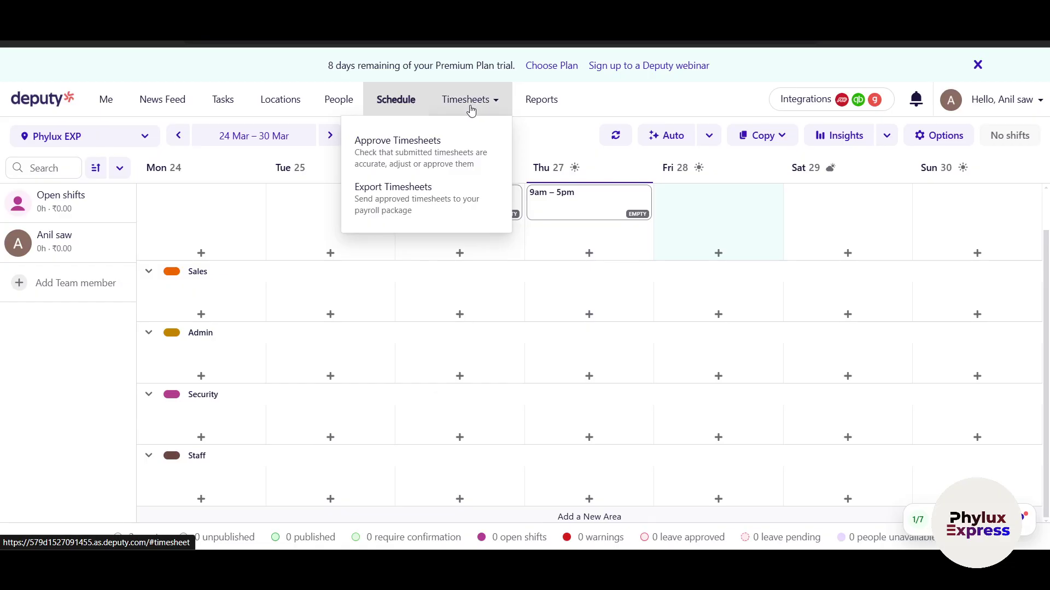
click(423, 164)
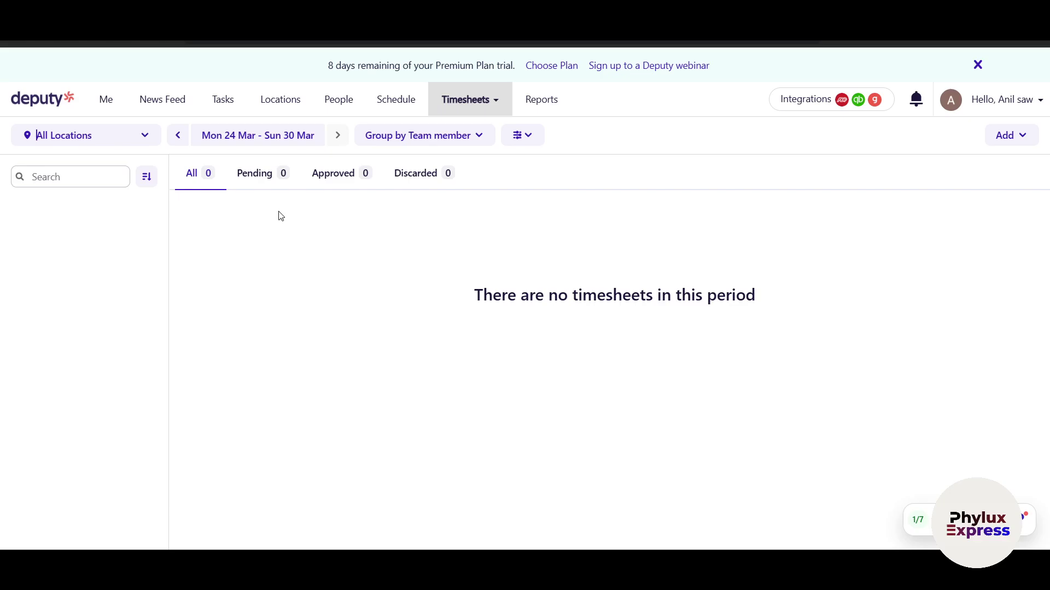
Step: Open the Reports section, browse the available report cards and open the Schedule vs Timesheet vs Sales report
click(543, 99)
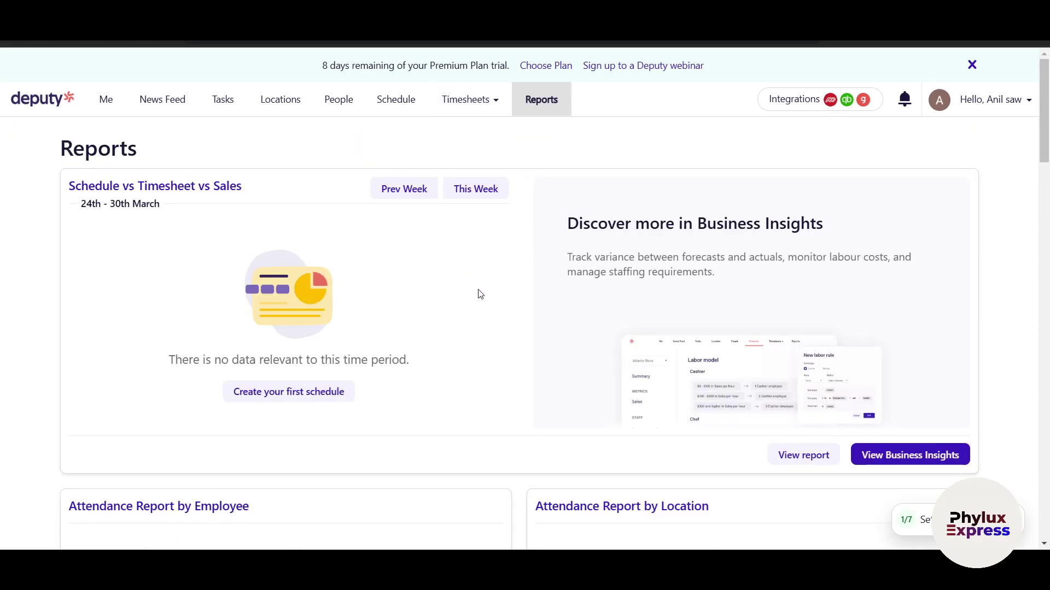
scroll(478, 337, down, 1)
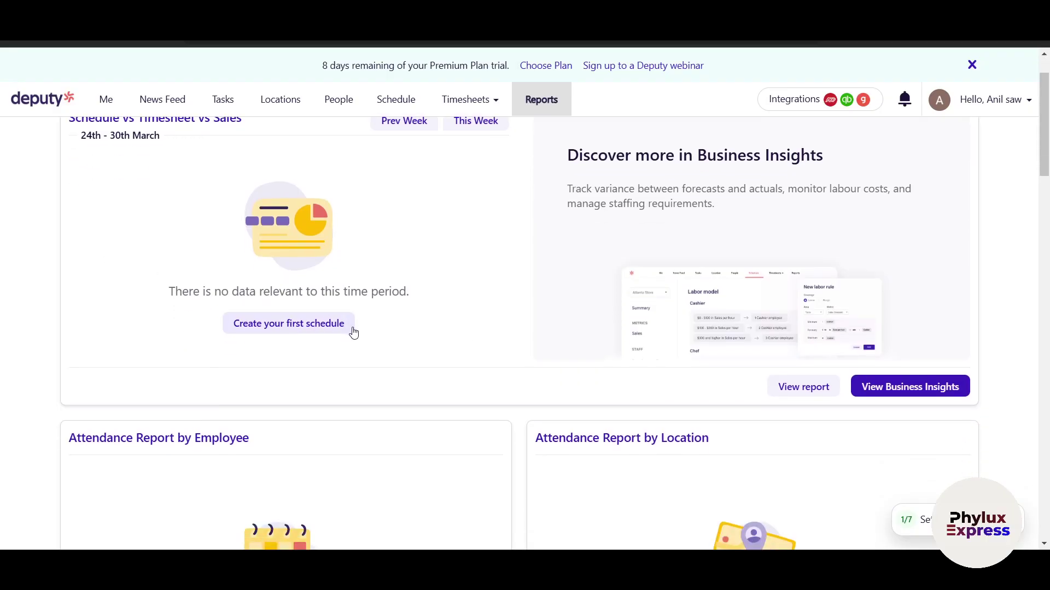
scroll(361, 335, up, 1)
scroll(366, 328, down, 7)
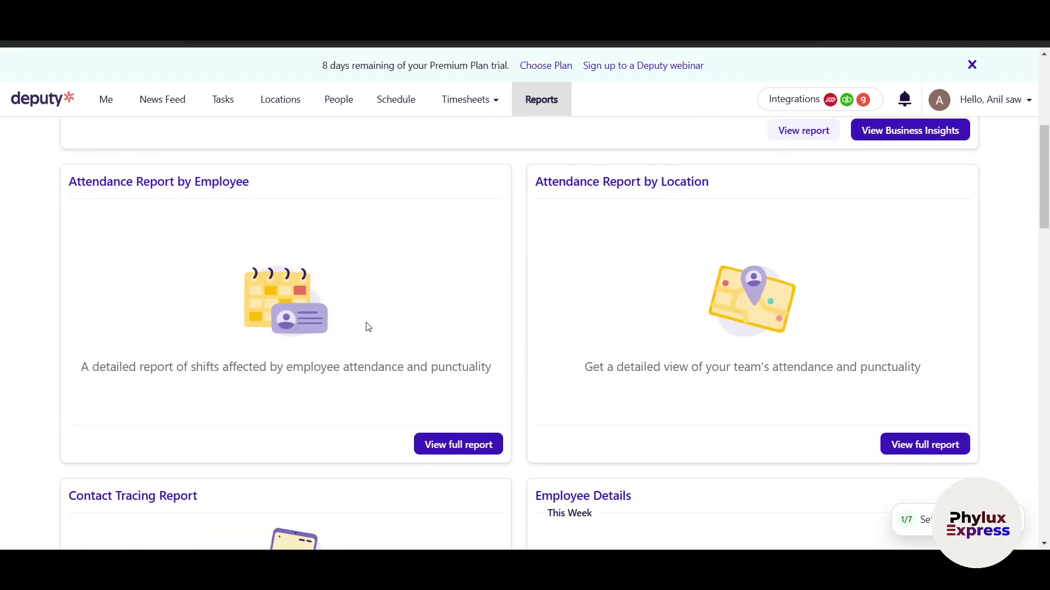
scroll(368, 326, down, 10)
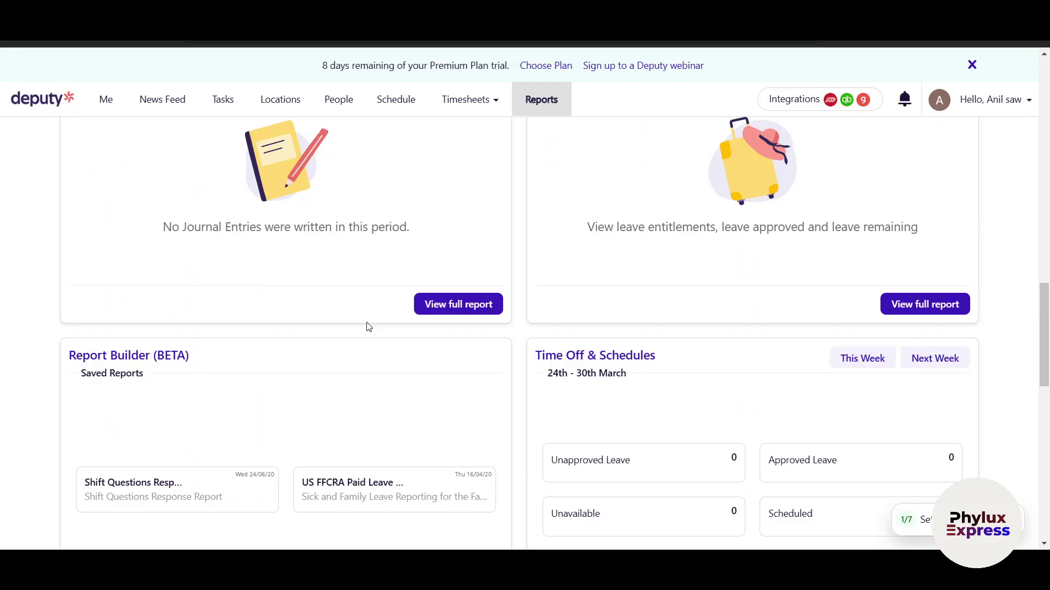
scroll(369, 326, down, 3)
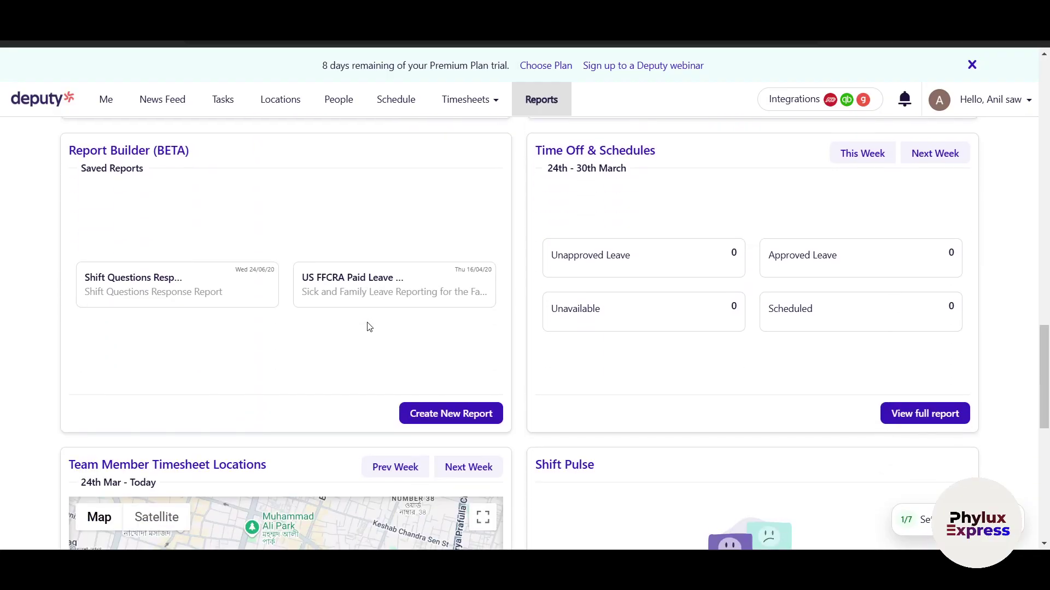
scroll(369, 326, down, 3)
scroll(369, 327, up, 16)
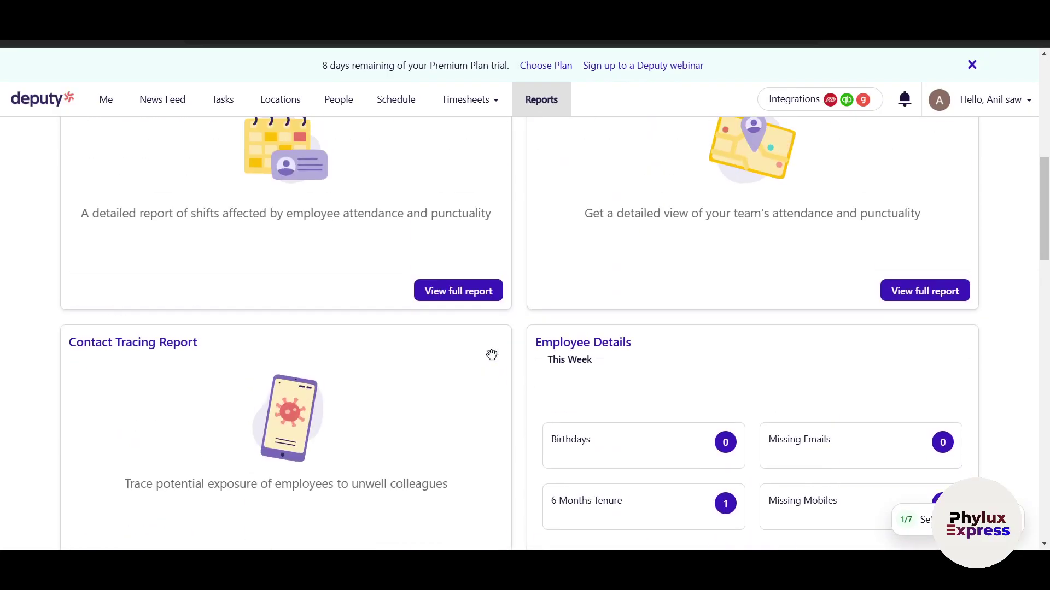
scroll(491, 355, up, 10)
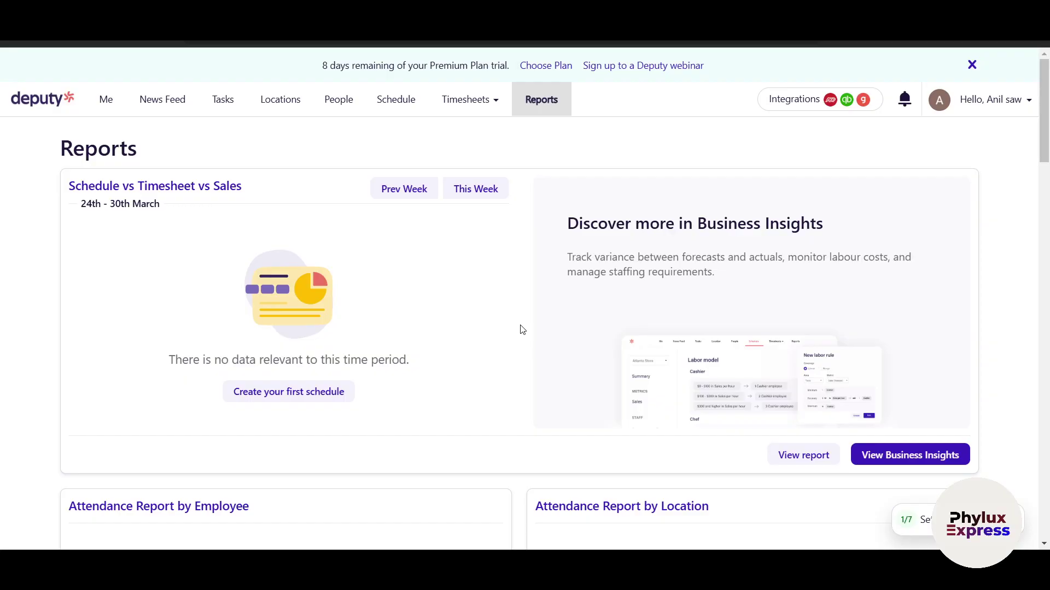
scroll(612, 320, down, 1)
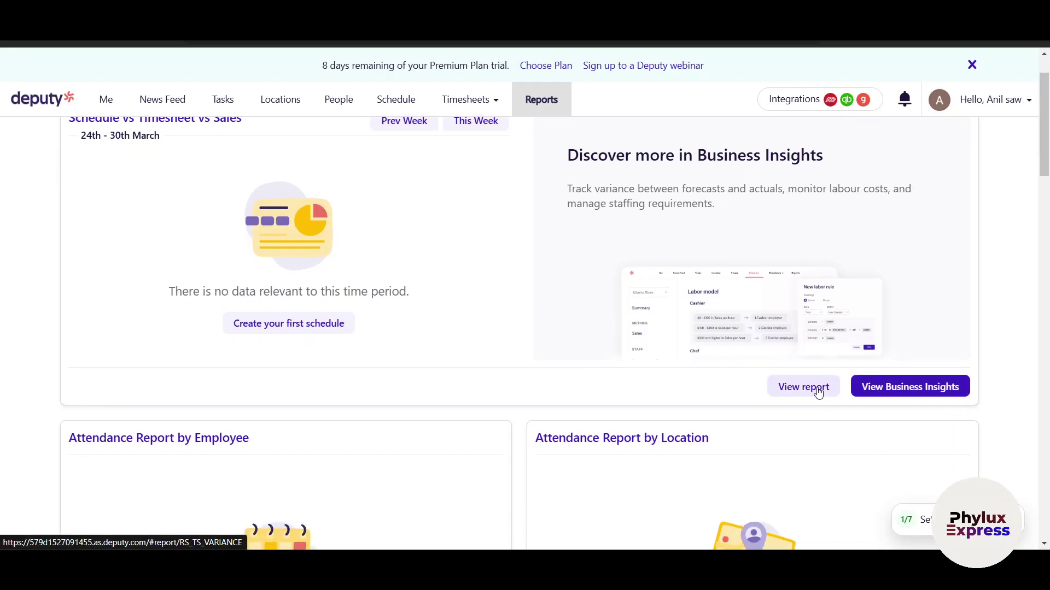
click(816, 390)
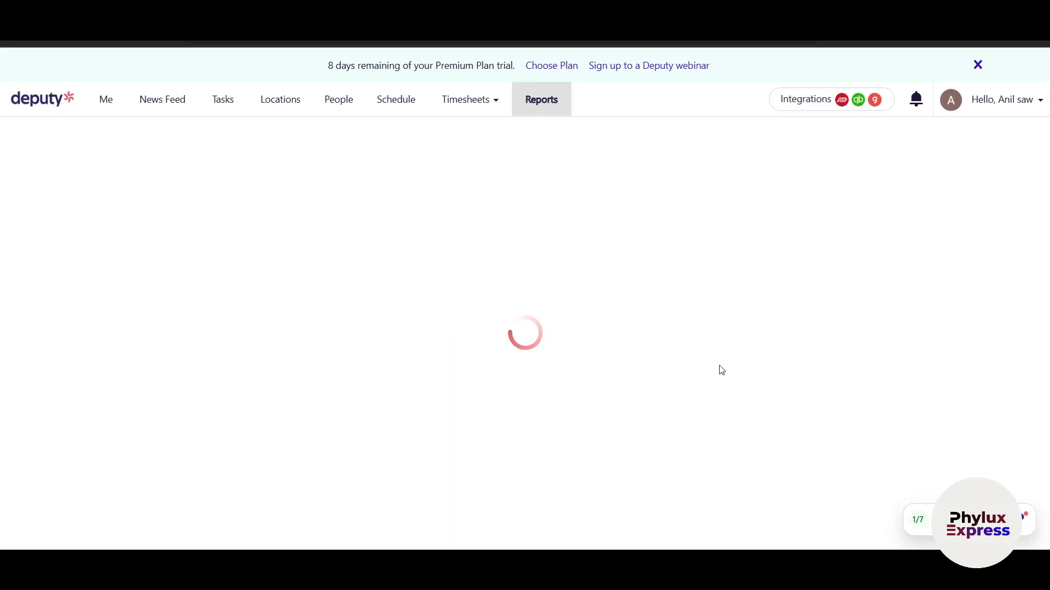
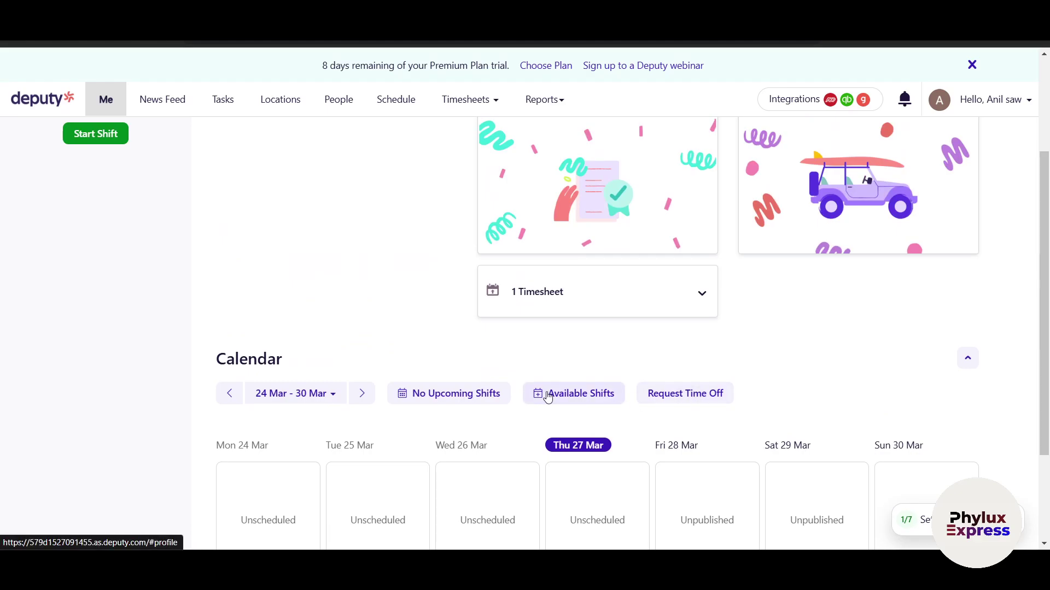
Step: Review the dashboard and calendar on the Me page
scroll(430, 400, up, 1)
scroll(431, 400, up, 2)
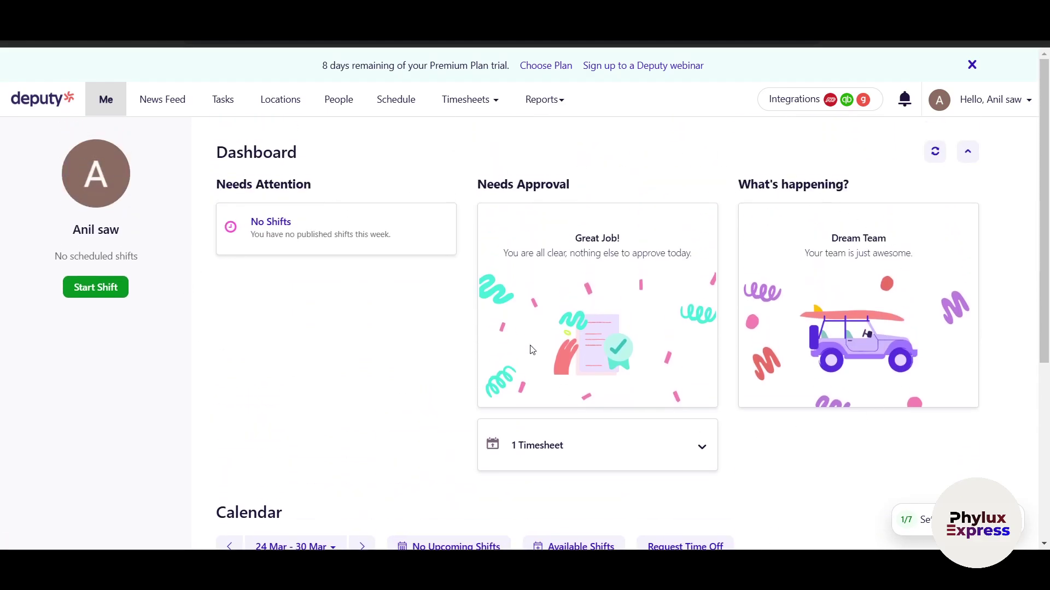
Step: Look over the Me page dashboard and check the notifications
scroll(656, 335, down, 5)
scroll(656, 346, up, 5)
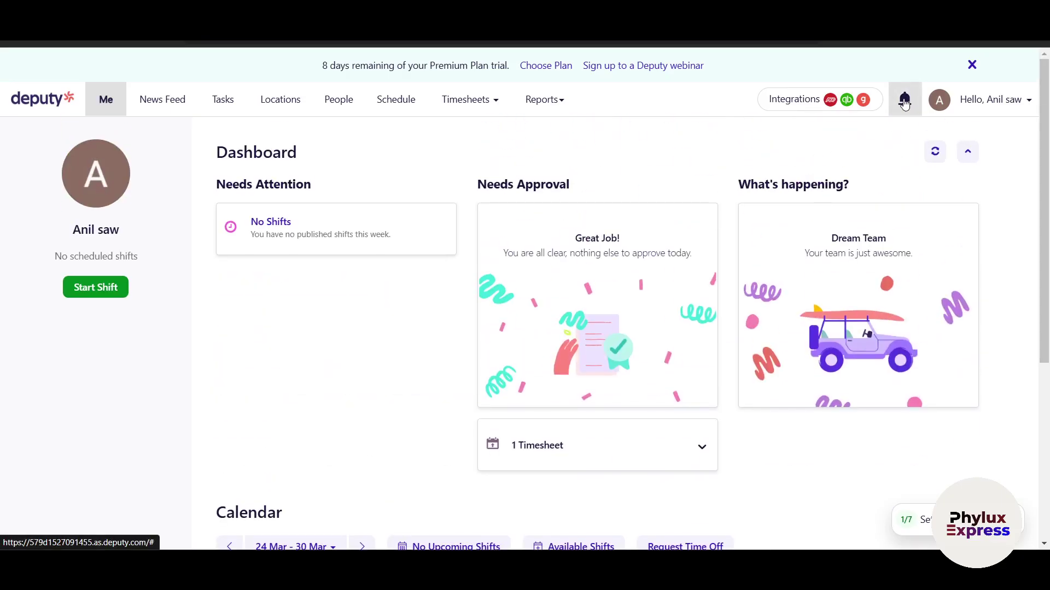
click(907, 98)
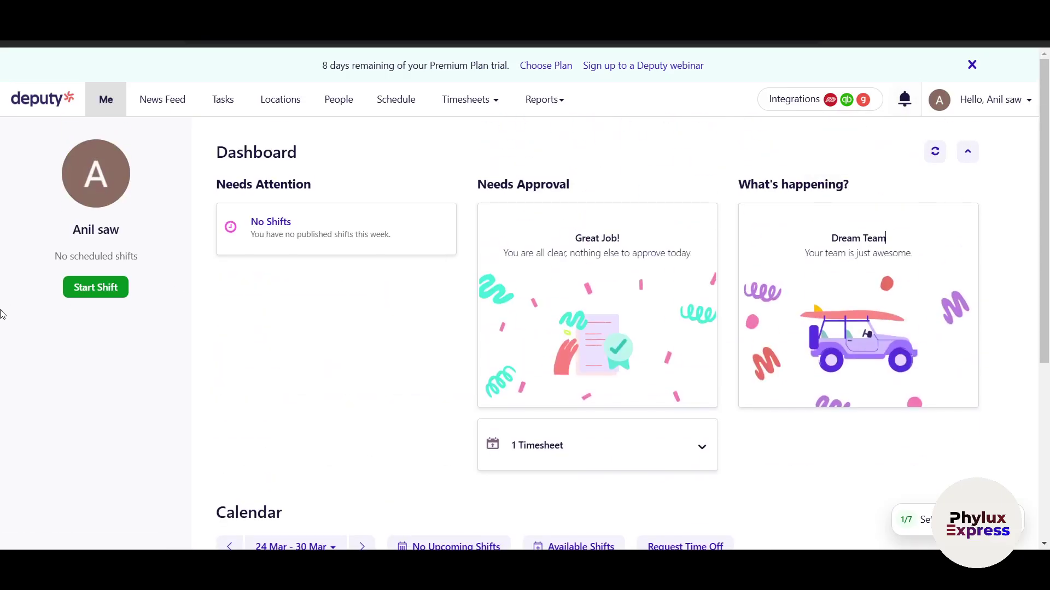
Step: Start an unscheduled shift in the [579] Manager area
click(74, 295)
click(438, 140)
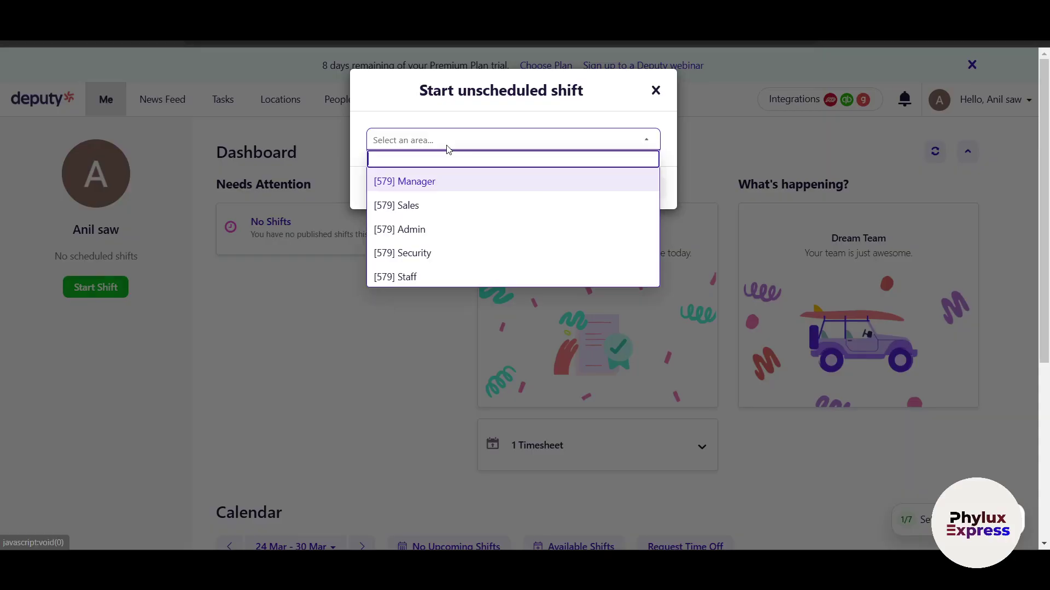
click(431, 182)
click(621, 189)
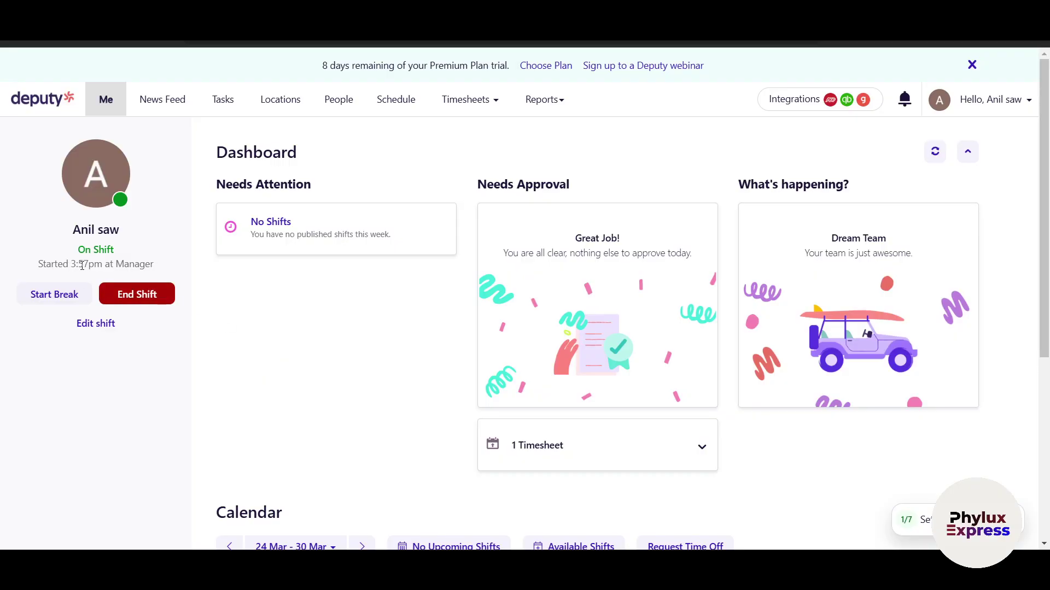
Step: Try to end the running Manager shift with its recorded times and no comment
click(131, 299)
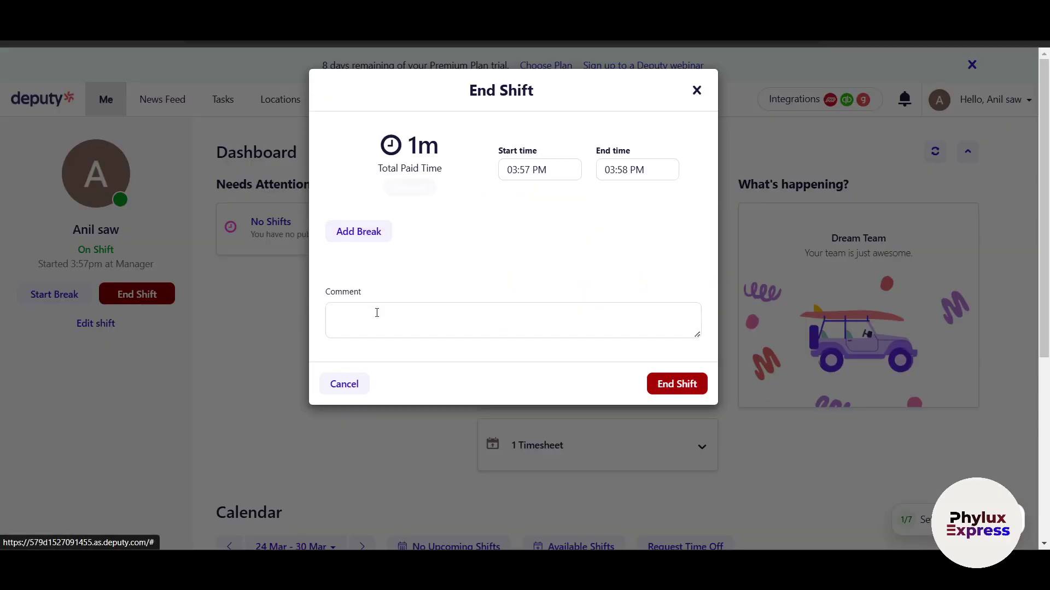
click(665, 385)
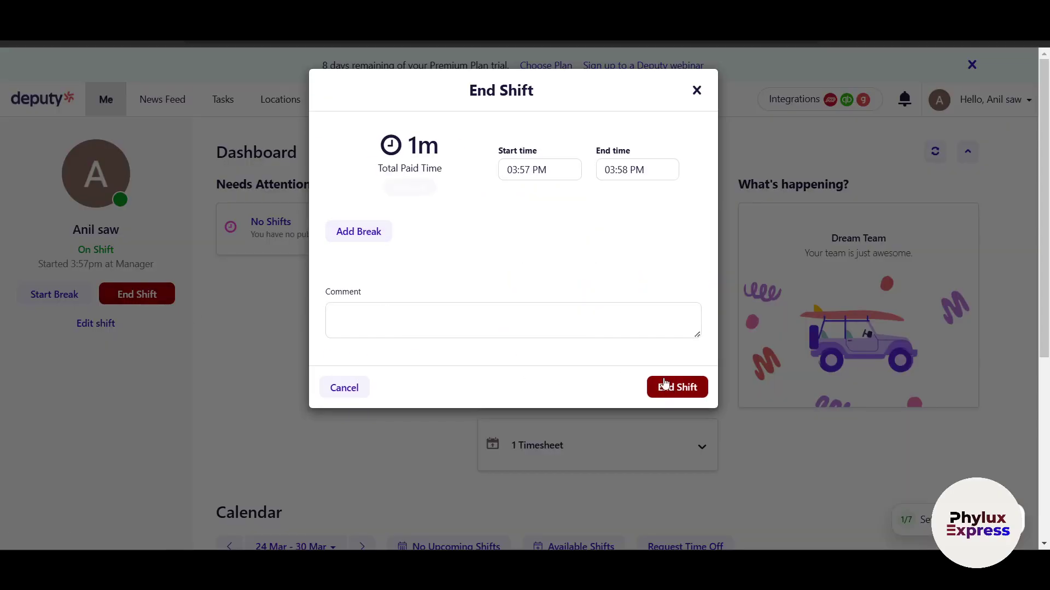
click(415, 315)
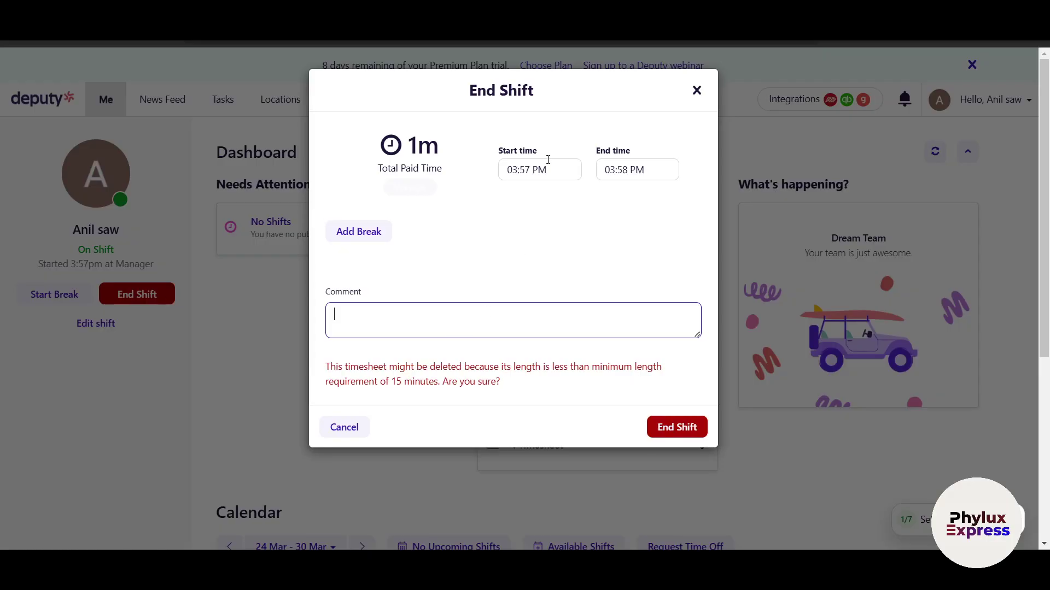
Step: Set the shift's start time to 07:00 AM and submit the end of the shift
click(528, 170)
scroll(526, 243, up, 3)
scroll(528, 243, up, 12)
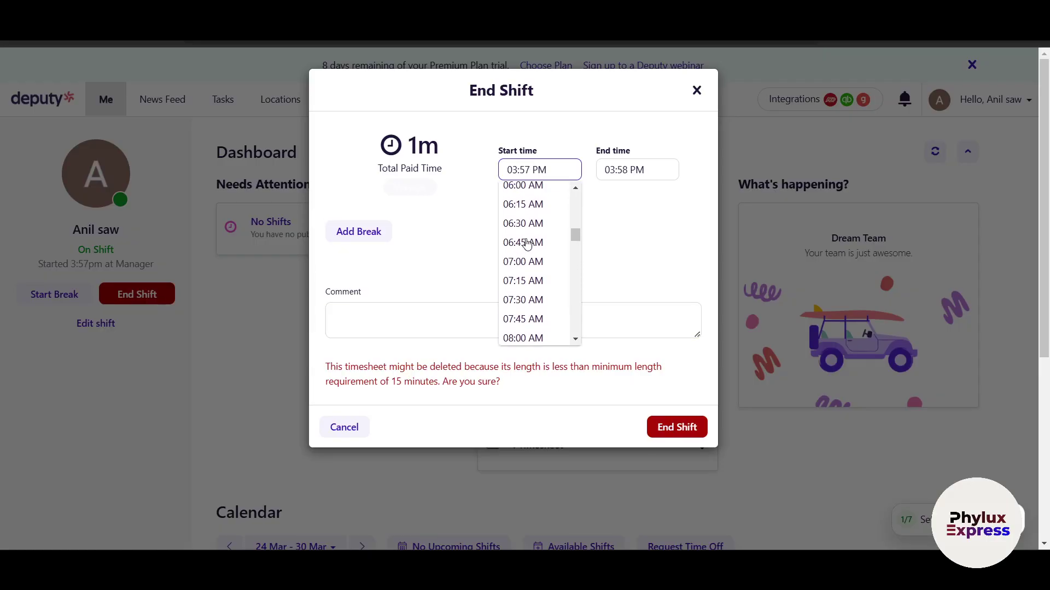
scroll(522, 274, down, 1)
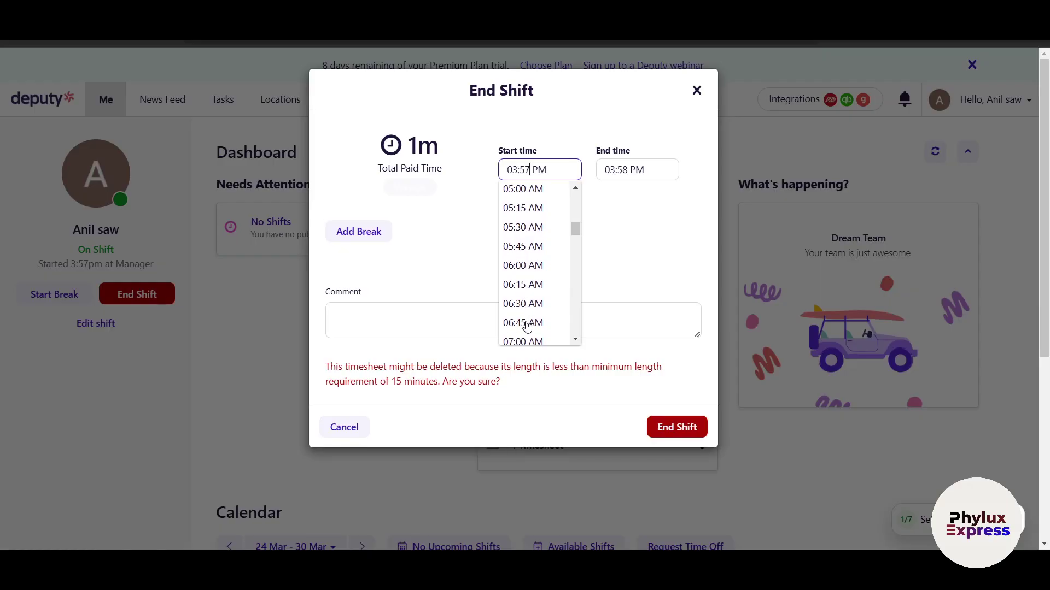
click(520, 342)
click(678, 428)
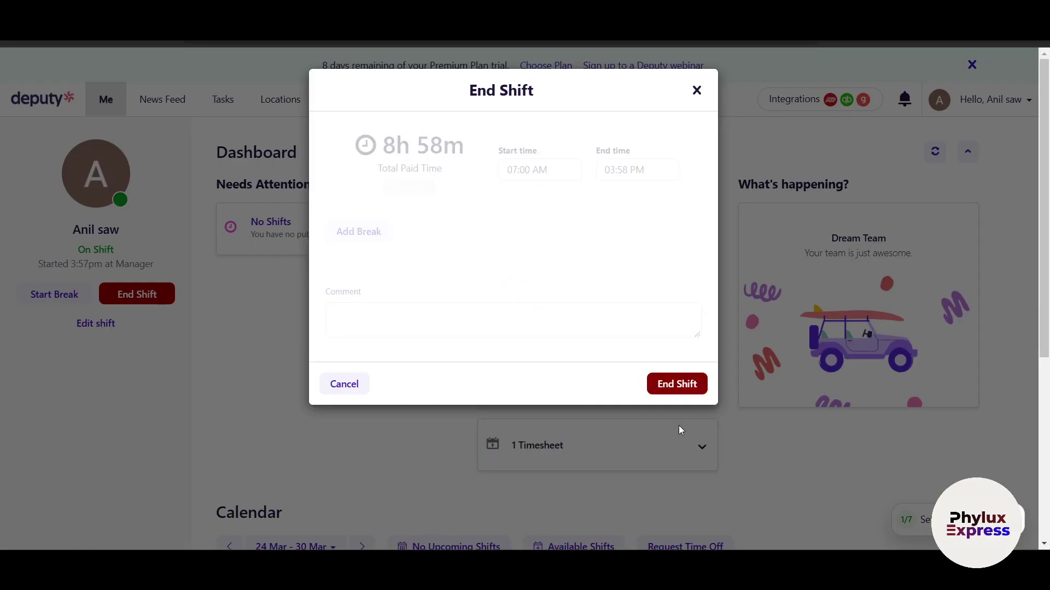